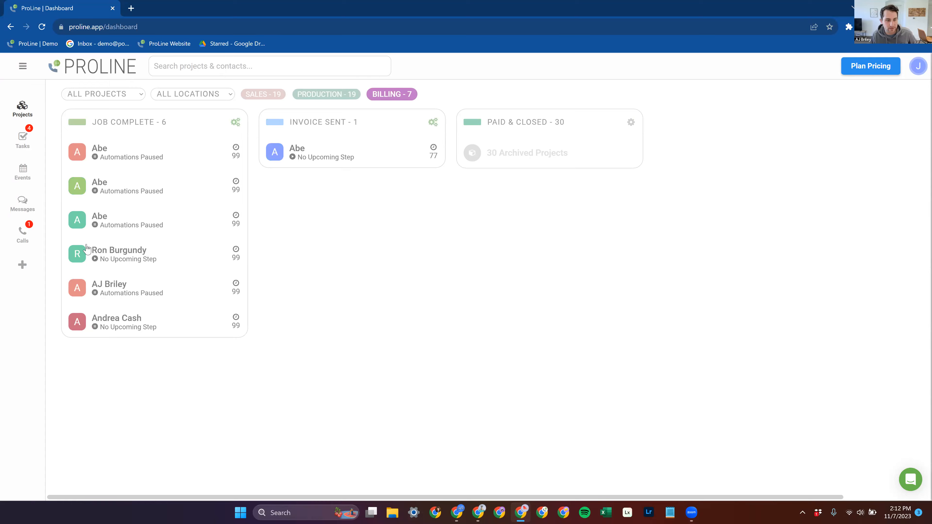
# Open the Locations section of the company settings and view the Athens location's Review Request URL field.
pyautogui.click(66, 367)
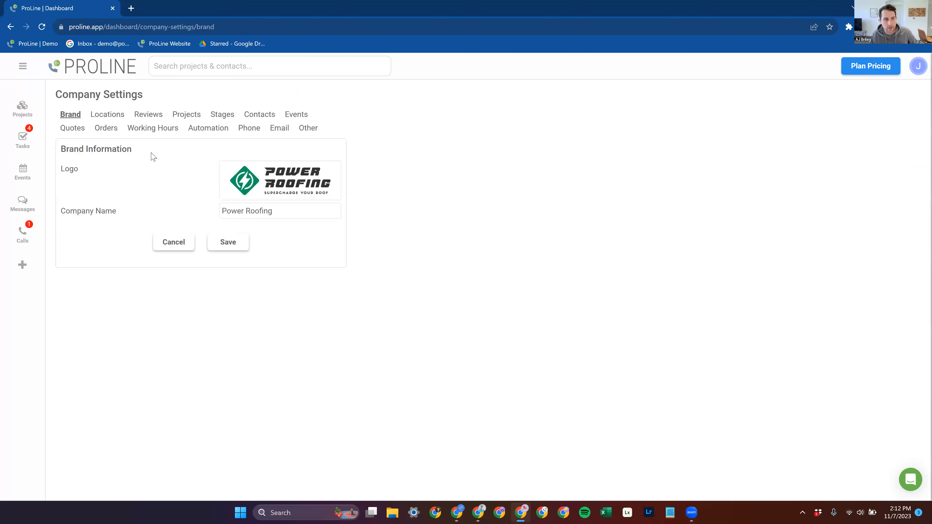
pyautogui.click(159, 120)
pyautogui.click(117, 117)
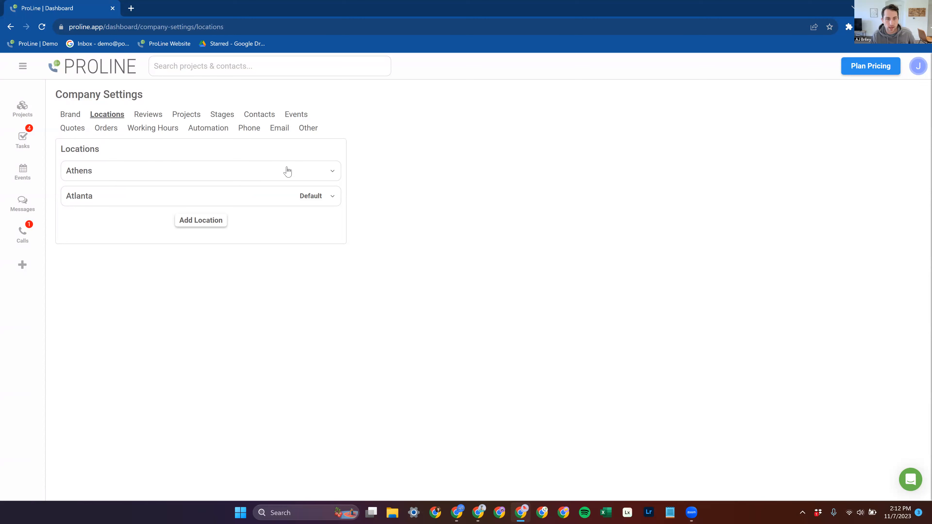
pyautogui.moveTo(141, 358); pyautogui.dragTo(243, 358)
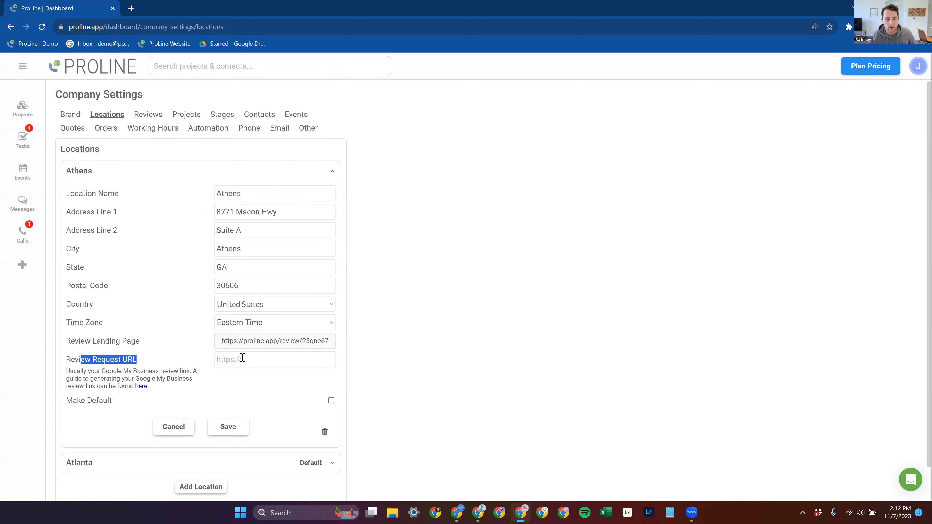
pyautogui.click(172, 175)
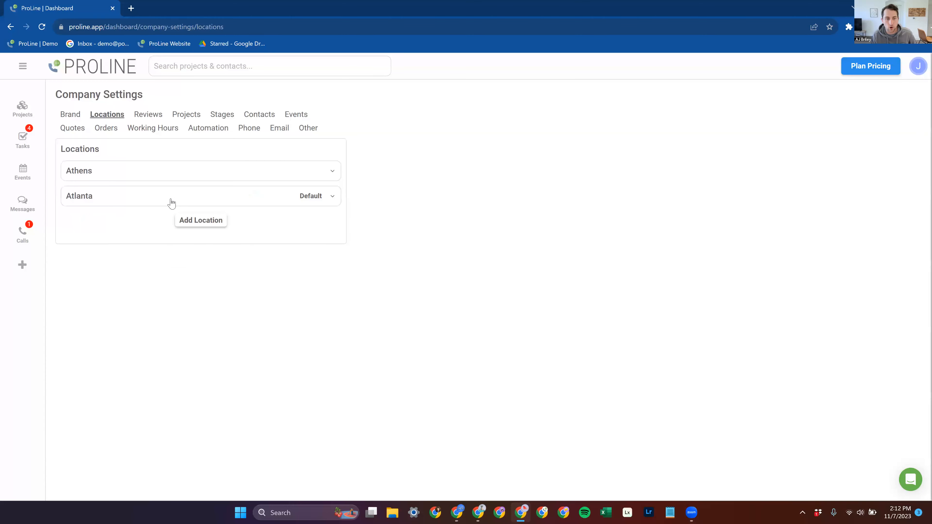
pyautogui.click(172, 203)
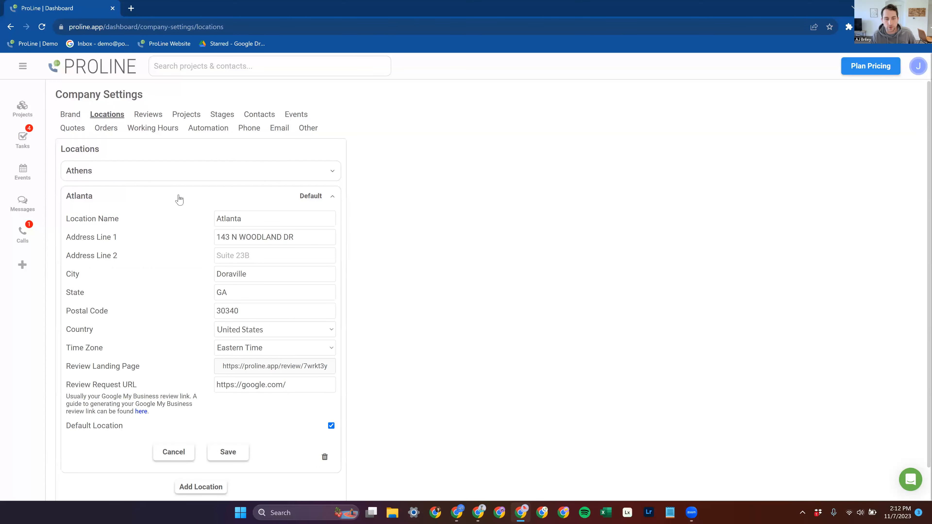
pyautogui.tripleClick(234, 383)
pyautogui.hotkey('ctrl', 'c')
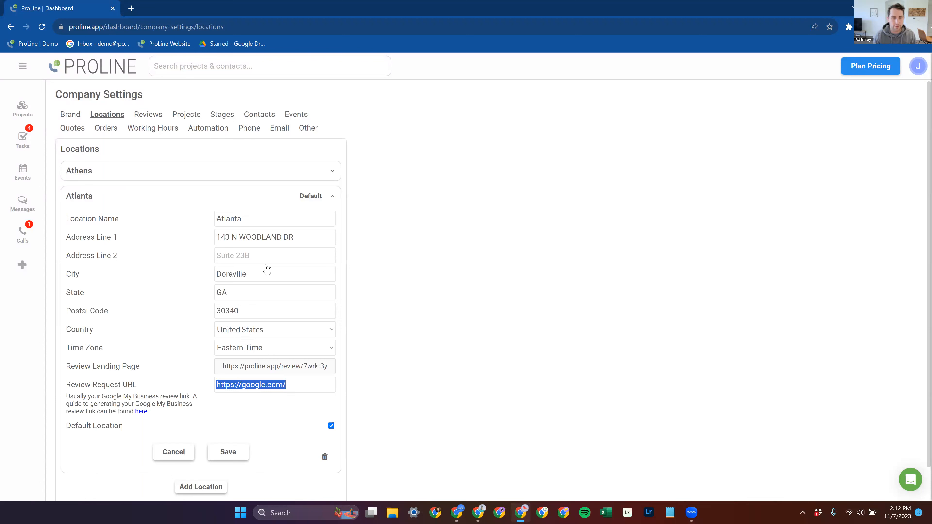
pyautogui.click(295, 179)
pyautogui.click(246, 358)
pyautogui.hotkey('ctrl', 'v')
pyautogui.click(231, 426)
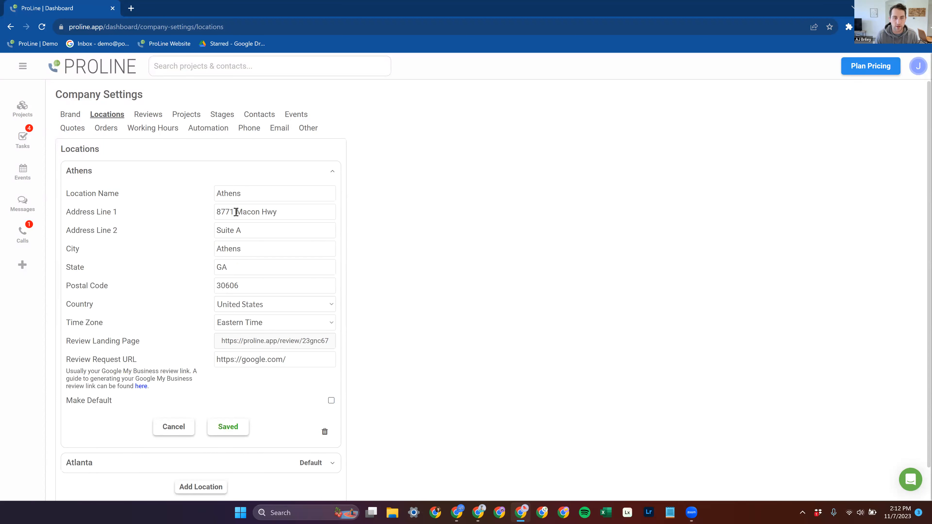
pyautogui.click(242, 178)
pyautogui.click(333, 171)
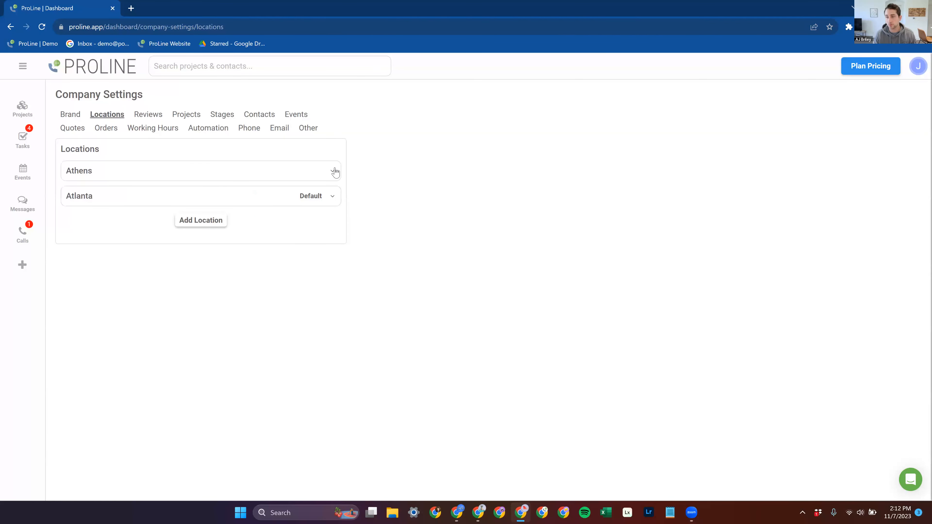
# Examine the Athens location's details, focusing on its Review Request URL field.
pyautogui.click(324, 178)
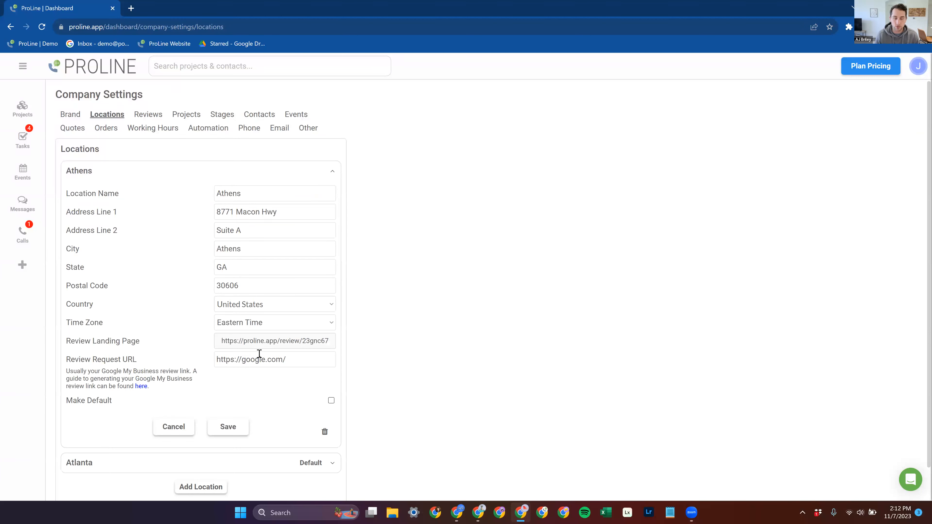
pyautogui.click(326, 170)
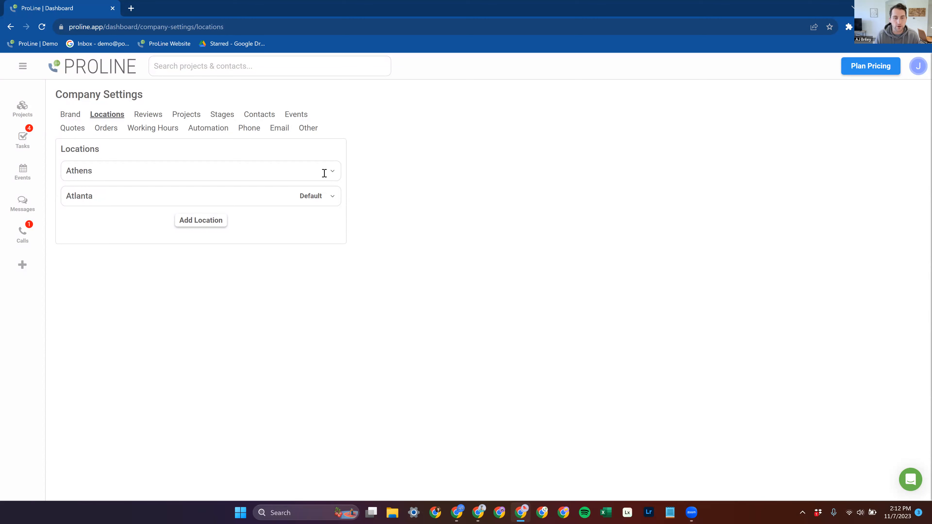
pyautogui.click(324, 173)
pyautogui.click(280, 360)
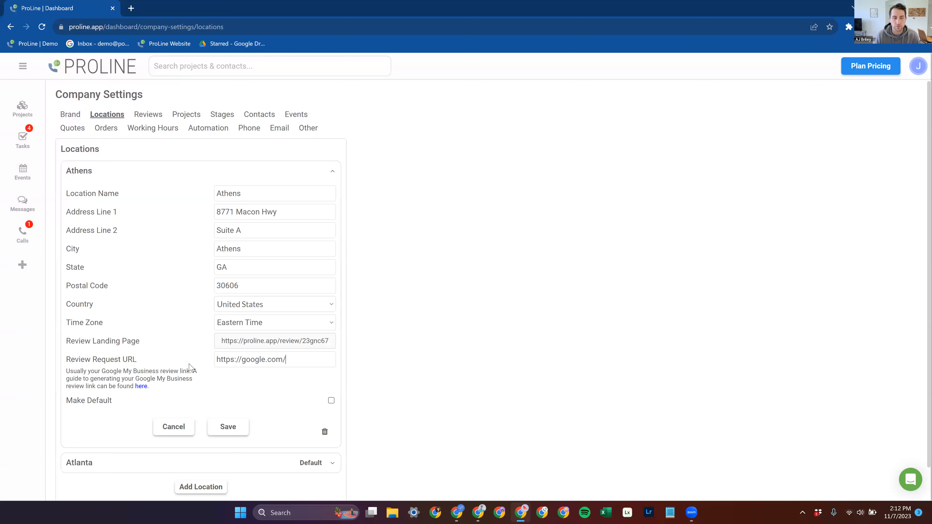
pyautogui.hotkey('ctrl', 'a')
pyautogui.moveTo(319, 360); pyautogui.dragTo(180, 366)
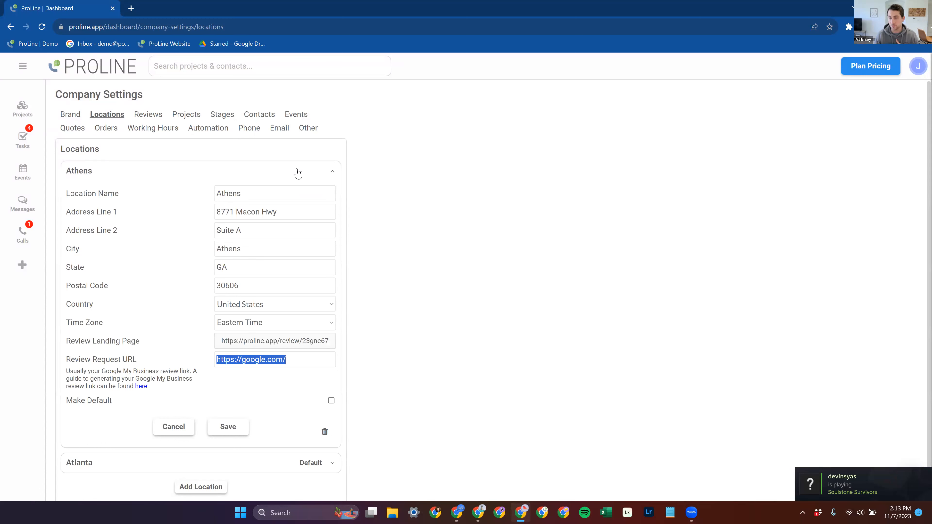
pyautogui.click(293, 359)
pyautogui.hotkey('ctrl', 'a')
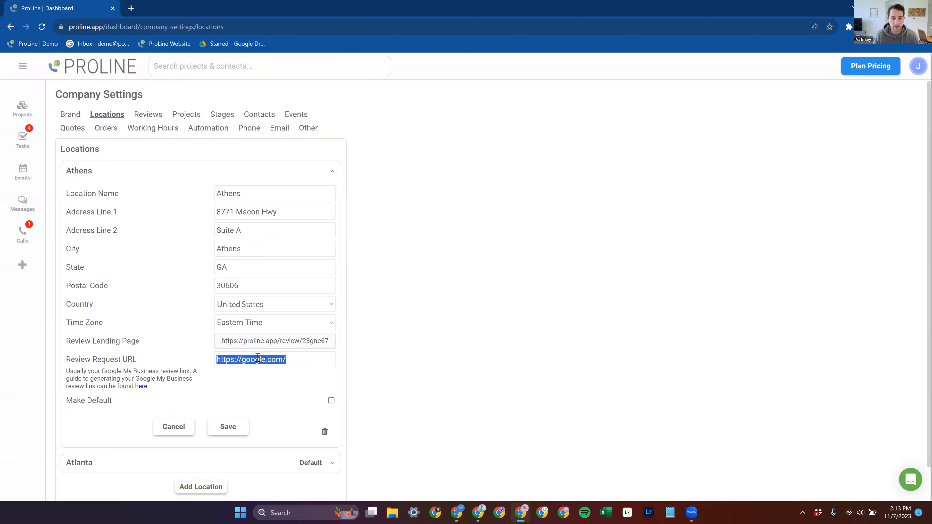
pyautogui.click(296, 359)
pyautogui.click(199, 175)
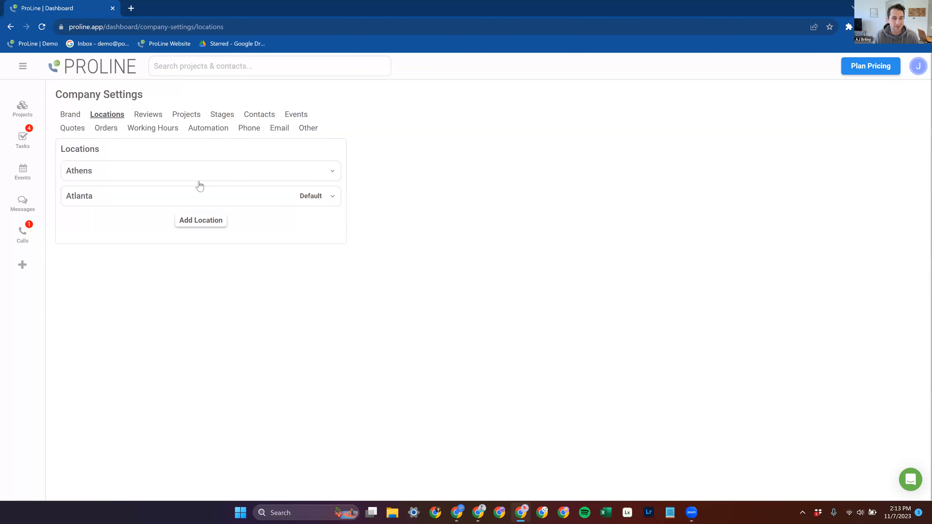
pyautogui.scroll(-1, 235, 407)
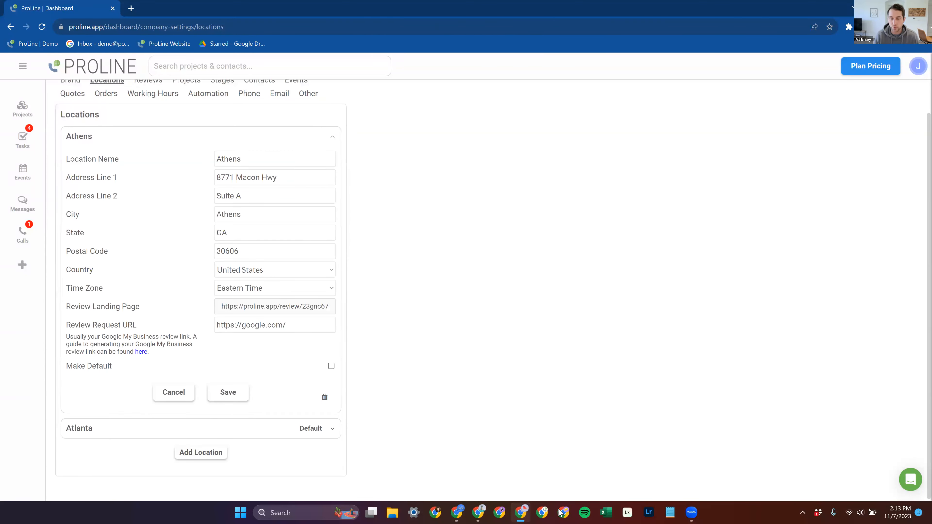
# Switch to the Google Business Profile of Empire Tree LLC and copy its customer review link.
pyautogui.click(517, 513)
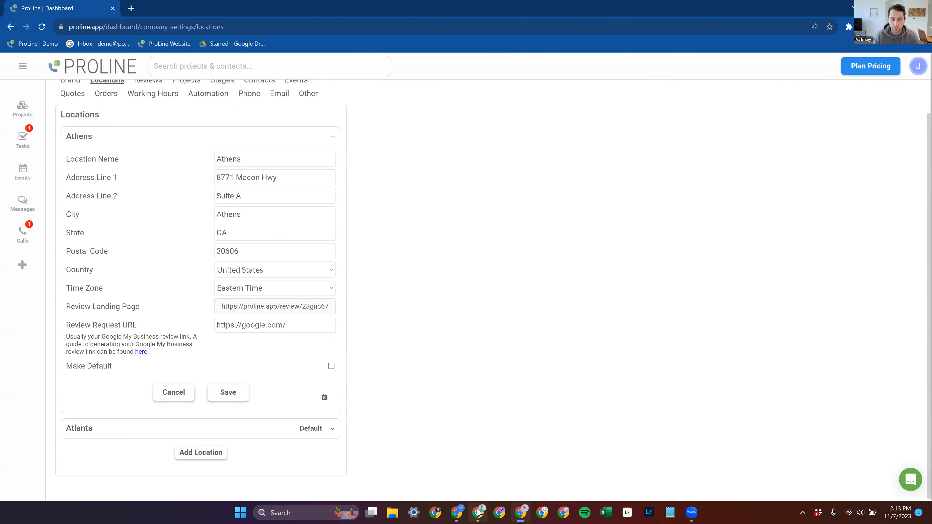
pyautogui.hotkey('alt', 'Tab')
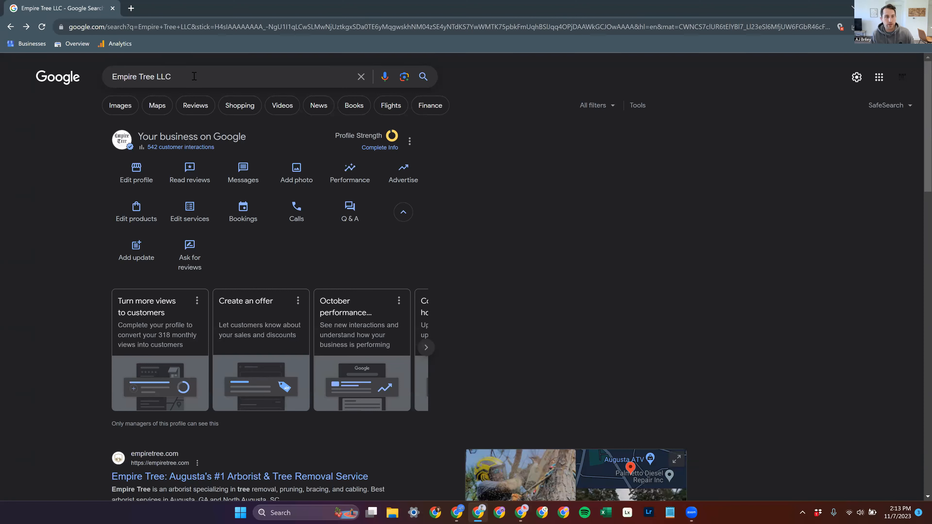
pyautogui.moveTo(173, 76); pyautogui.dragTo(103, 72)
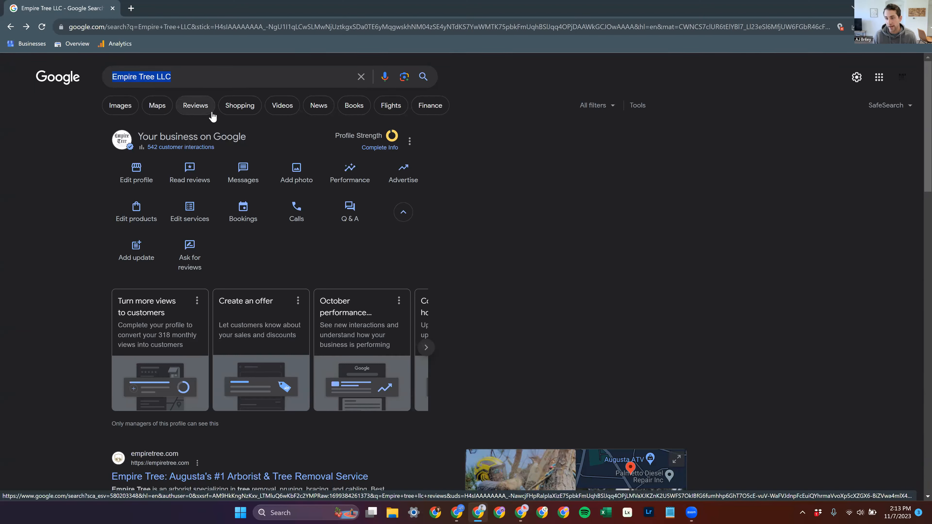
pyautogui.click(405, 221)
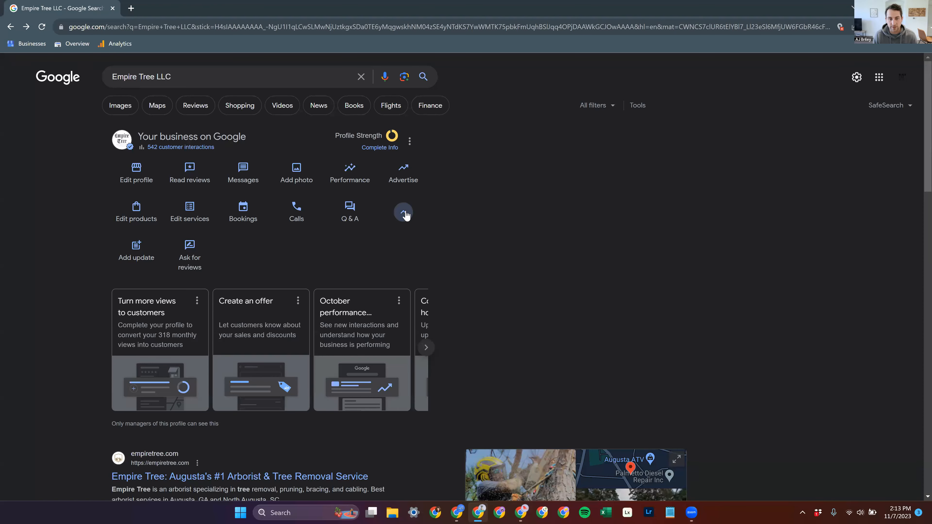
pyautogui.click(187, 255)
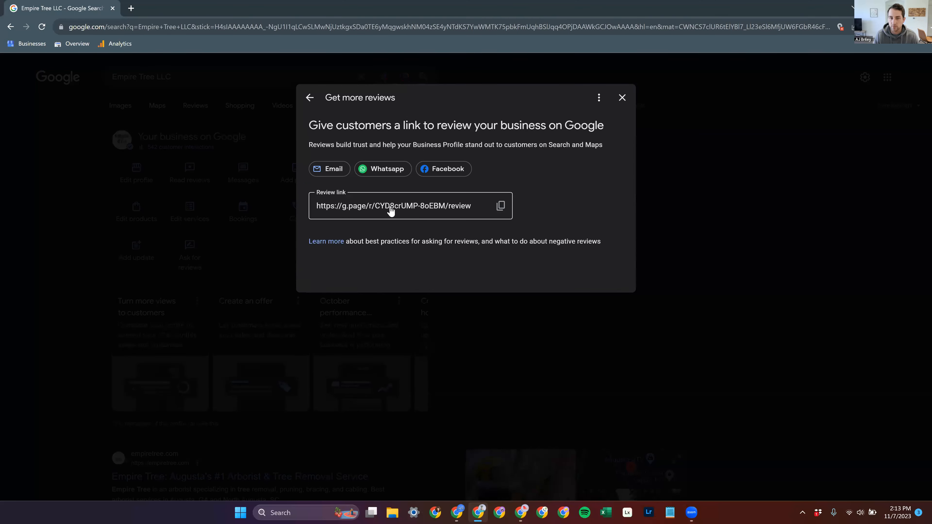
pyautogui.click(500, 207)
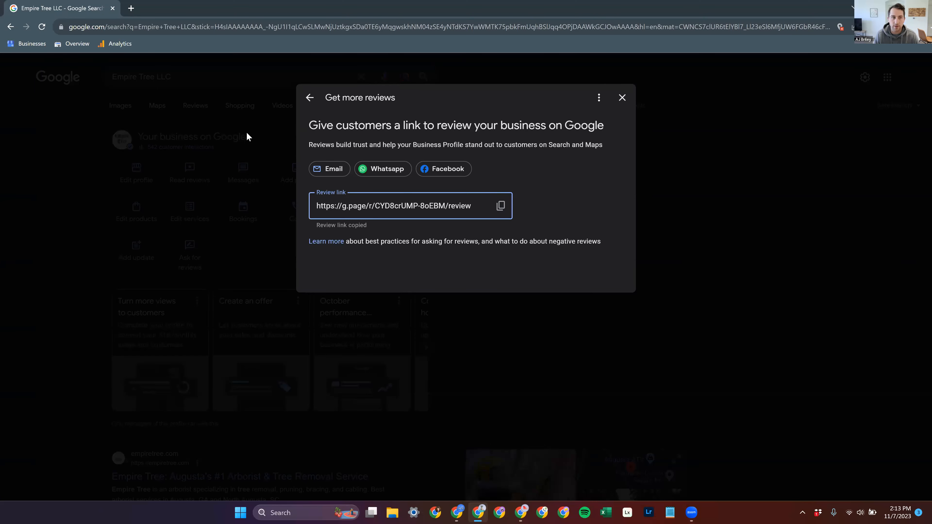
# Return to ProLine, replace the Athens location's Review Request URL with the copied Google review link and cancel the edit.
pyautogui.click(520, 512)
pyautogui.hotkey('ctrl', 'a')
pyautogui.hotkey('ctrl', 'v')
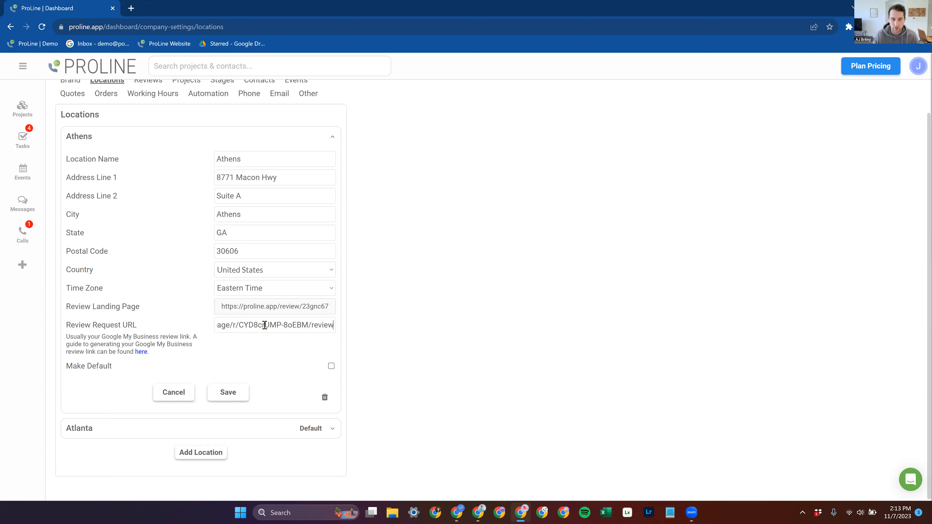
pyautogui.click(164, 395)
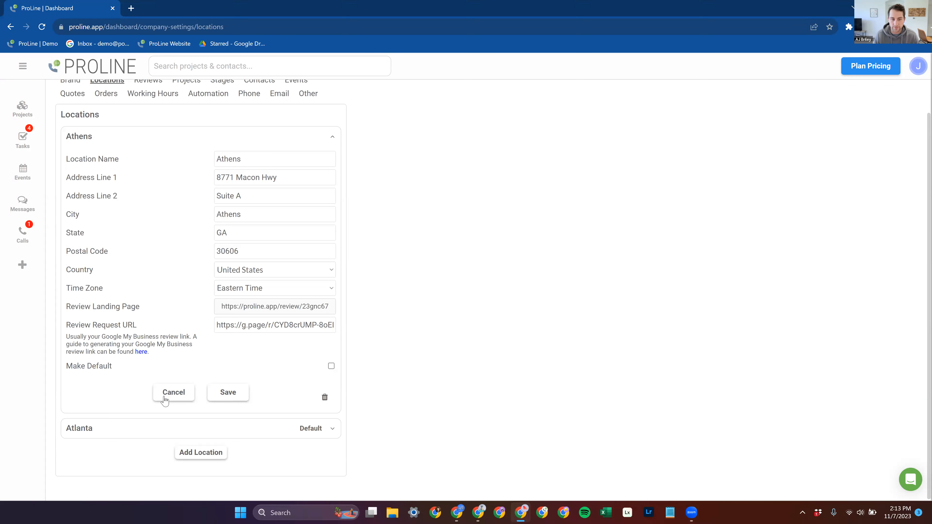
# View the Atlanta location's details and reopen the Athens location.
pyautogui.click(267, 138)
pyautogui.click(265, 203)
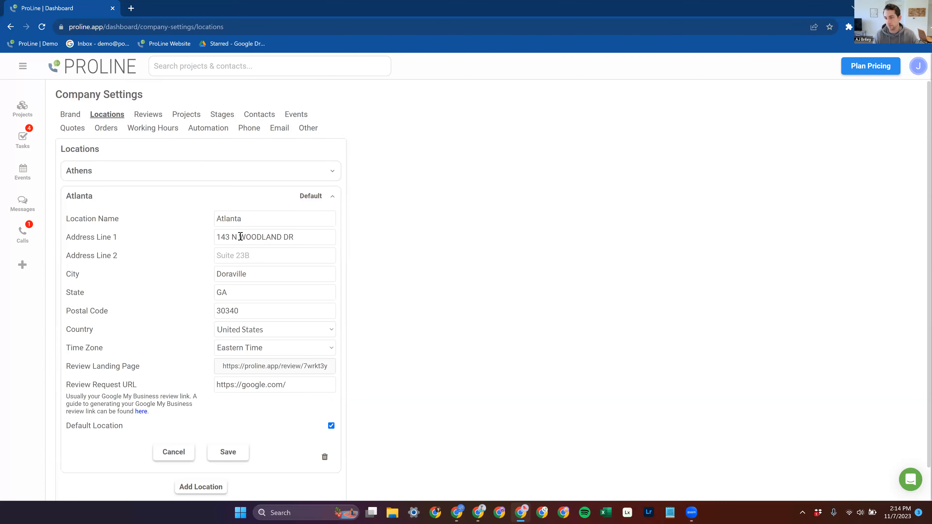
pyautogui.click(249, 195)
pyautogui.click(246, 173)
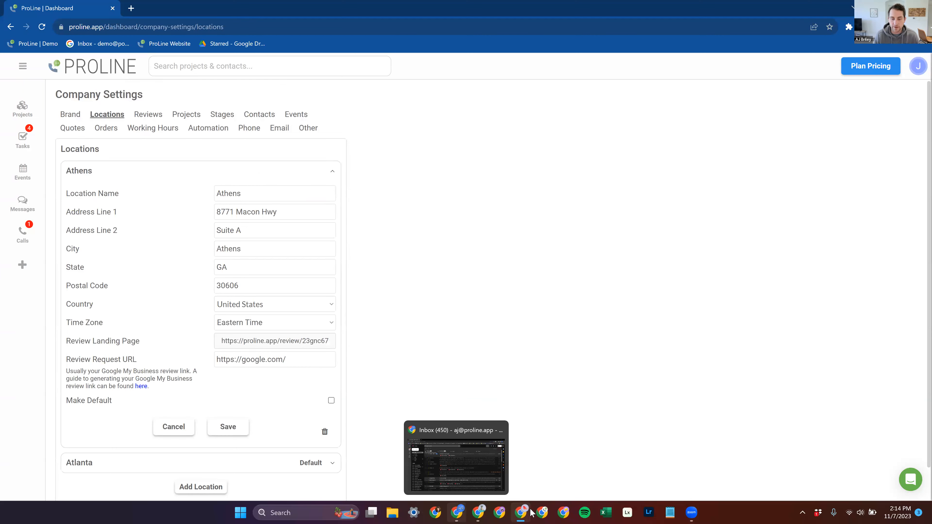
# Switch to the Google Business Profile browser window and search the web for "face" in a new tab.
pyautogui.moveTo(524, 513)
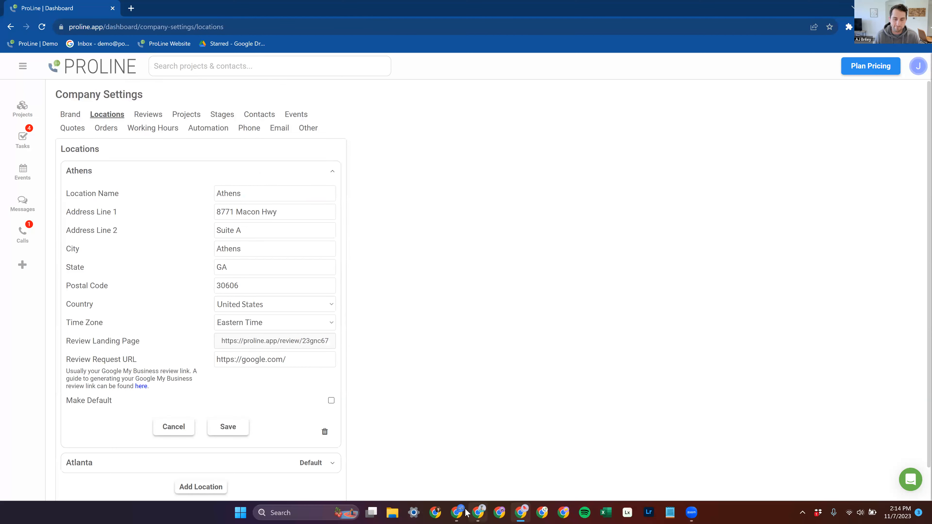
pyautogui.click(479, 513)
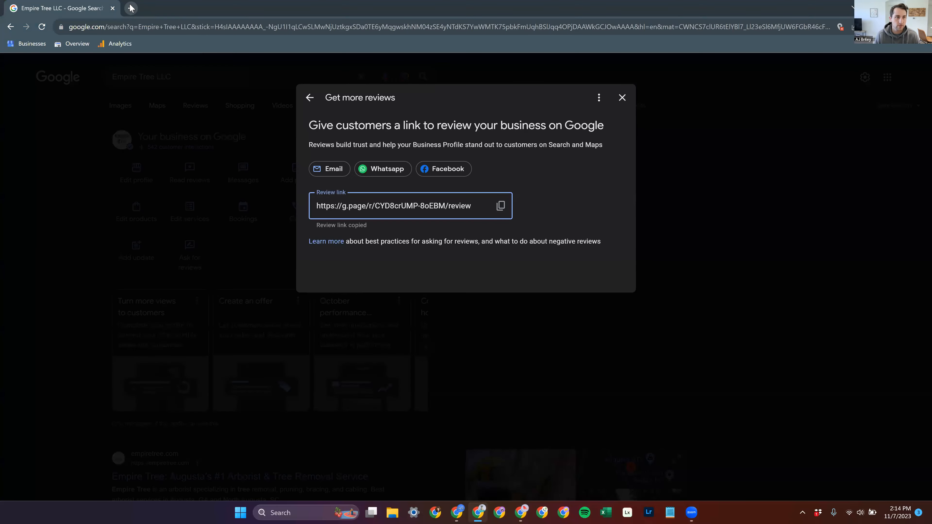
pyautogui.click(132, 8)
pyautogui.write('facebook')
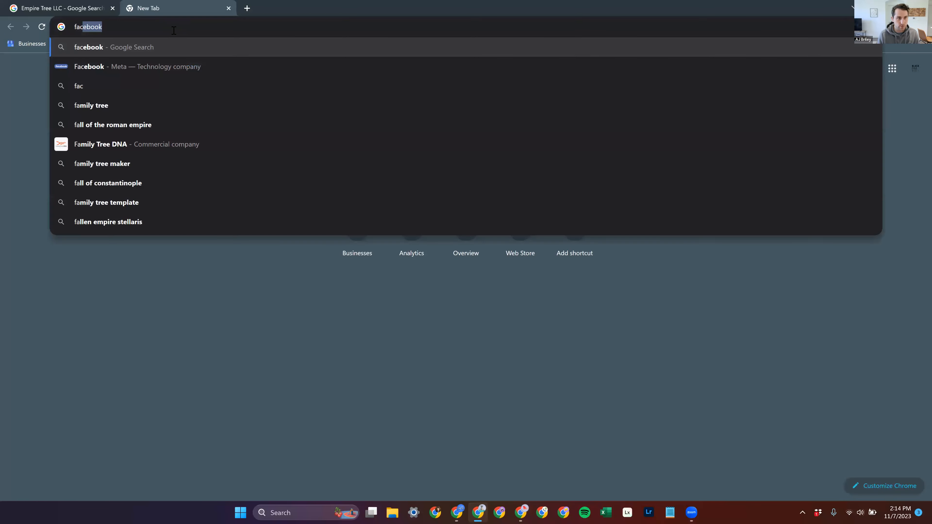
pyautogui.press('Return')
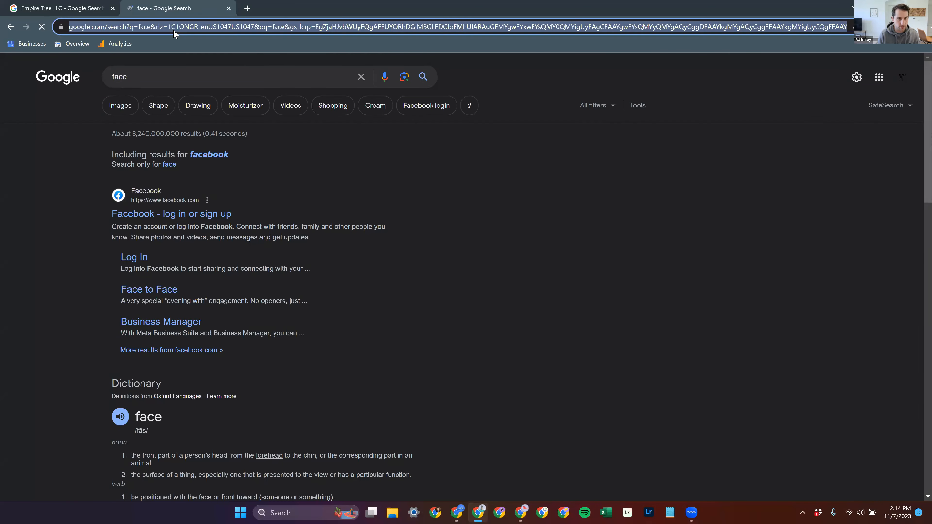
# Switch to the Gmail browser window and open facebook.com in a new tab.
pyautogui.click(455, 512)
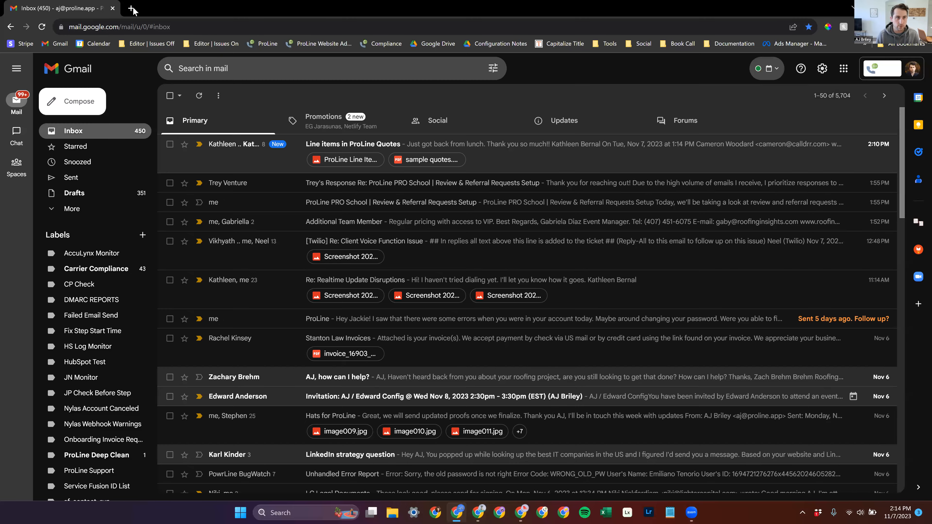
pyautogui.click(131, 8)
pyautogui.write('face')
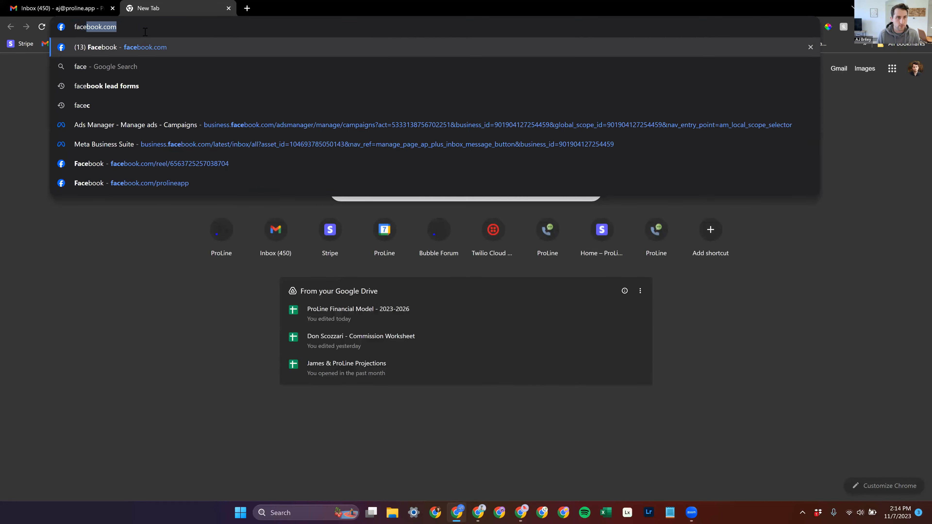
pyautogui.press('Return')
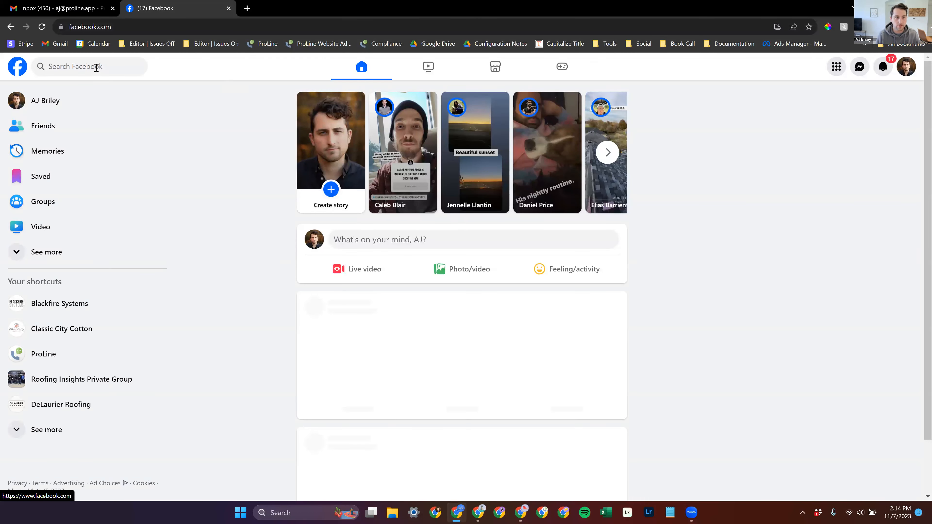
# Search Facebook for "delaurier roofing".
pyautogui.click(96, 67)
pyautogui.write('de')
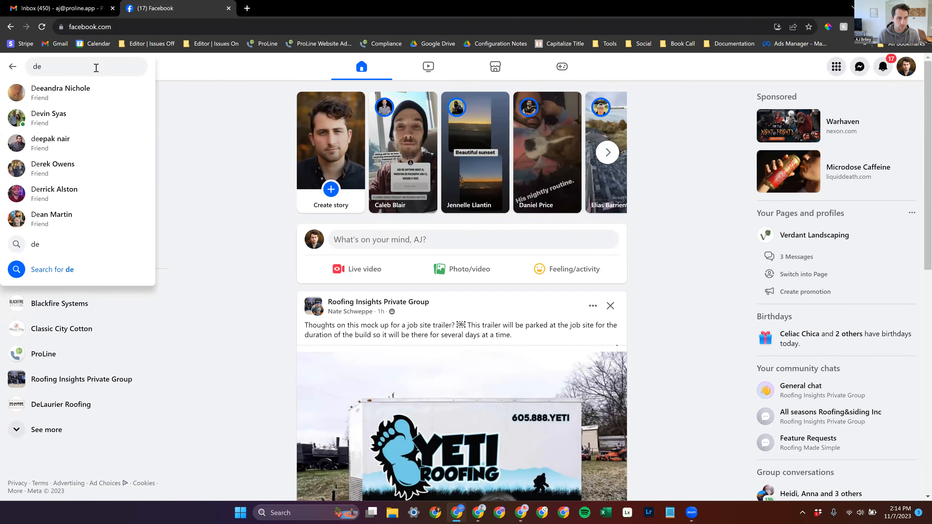
pyautogui.write('laurier roofing')
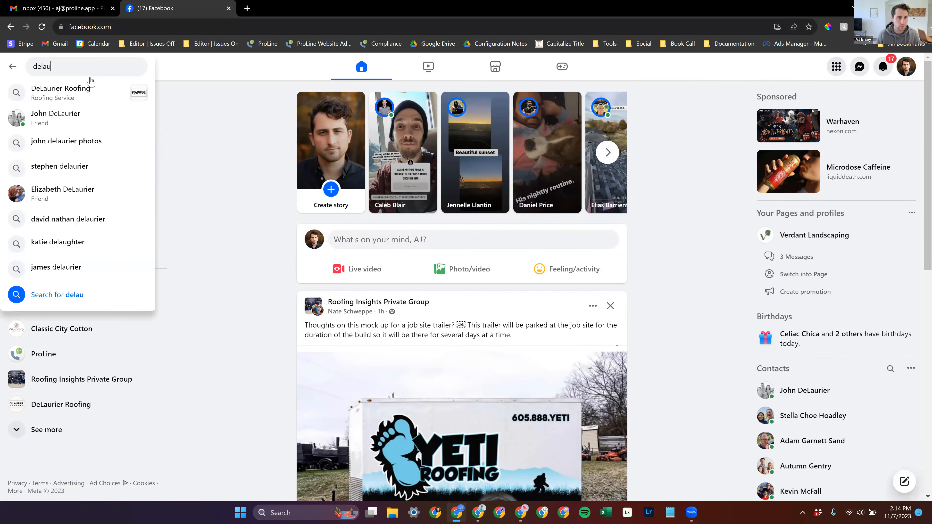
pyautogui.click(92, 87)
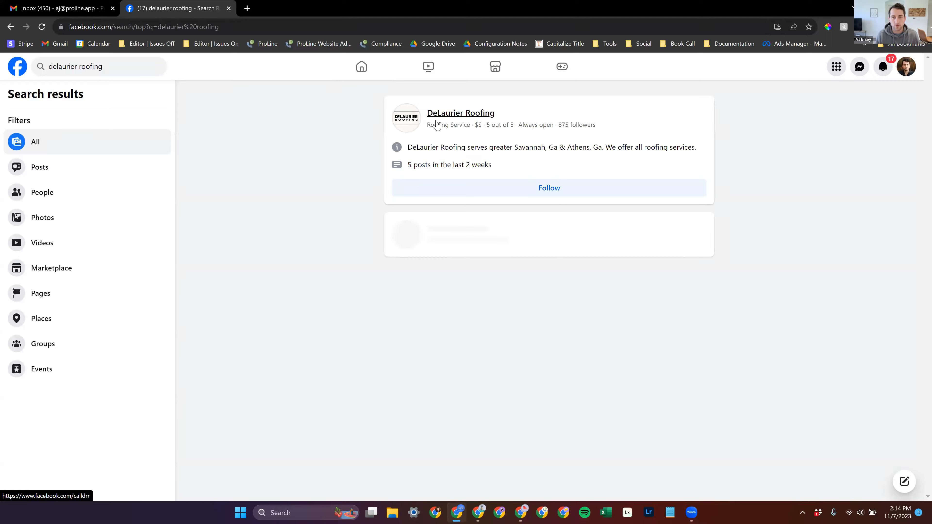
# Open the DeLaurier Roofing Facebook page and look through its Reviews section.
pyautogui.click(454, 116)
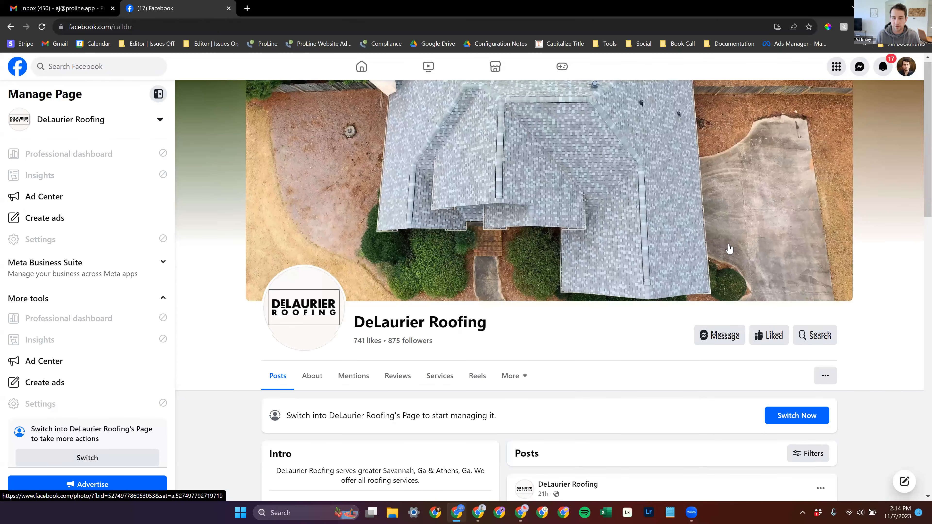
pyautogui.scroll(-2, 729, 249)
pyautogui.click(398, 281)
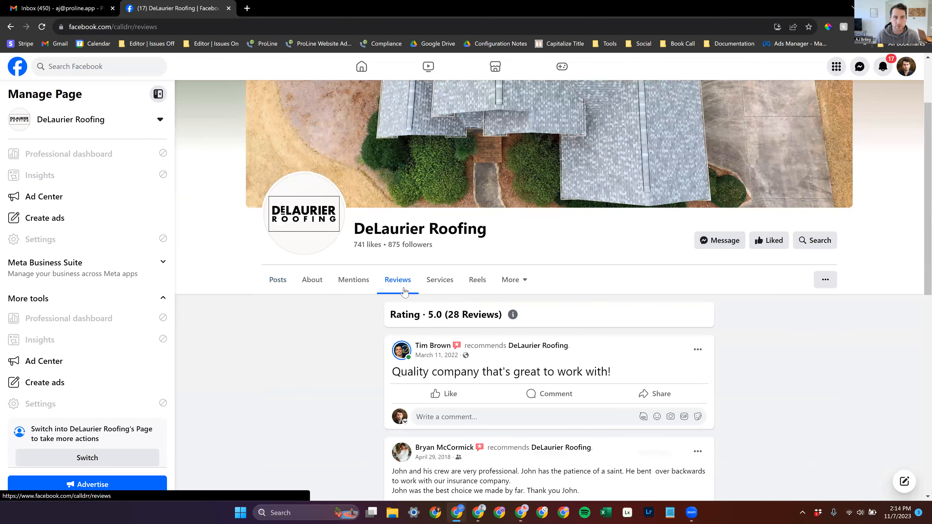
pyautogui.scroll(-6, 348, 330)
pyautogui.scroll(8, 543, 254)
pyautogui.scroll(-2, 542, 253)
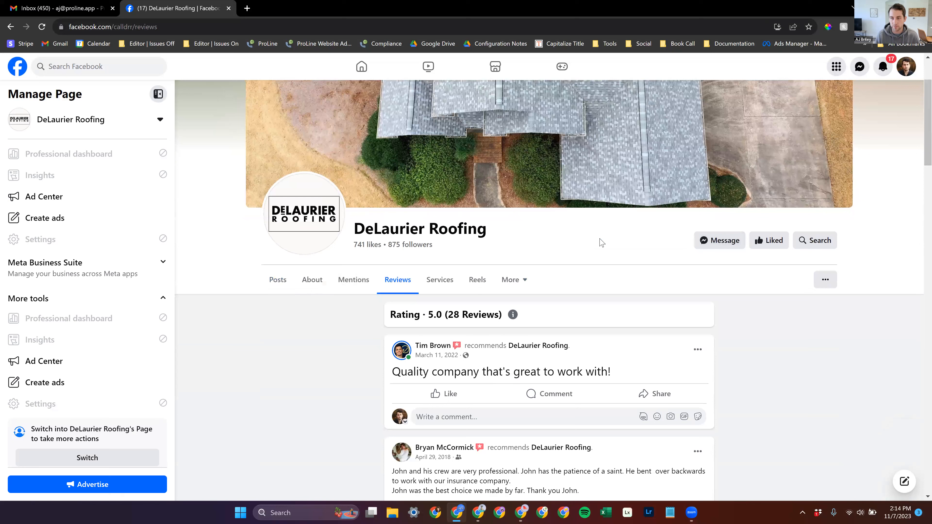
# Select the full URL of the DeLaurier Roofing reviews page and look through the listed reviews.
pyautogui.click(202, 31)
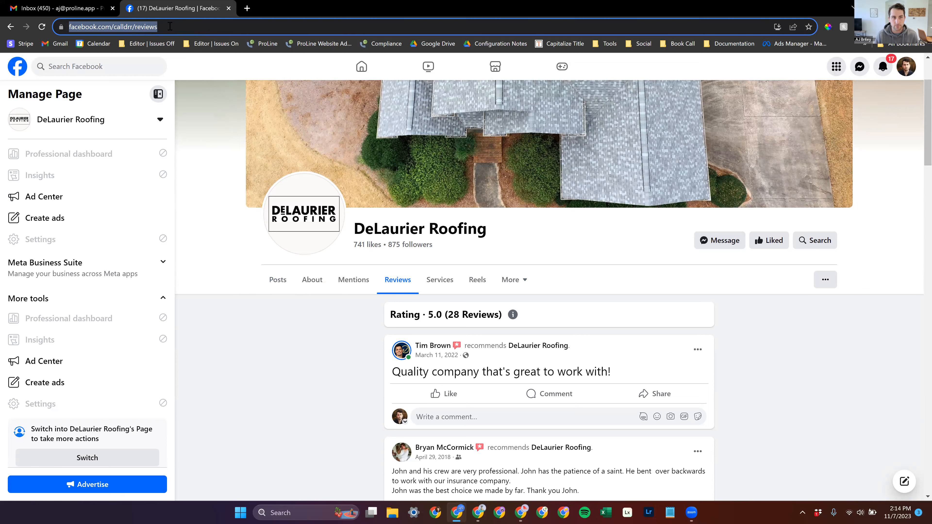
pyautogui.click(142, 26)
pyautogui.doubleClick(164, 26)
pyautogui.keyDown('shift'); pyautogui.click(150, 26); pyautogui.keyUp('shift')
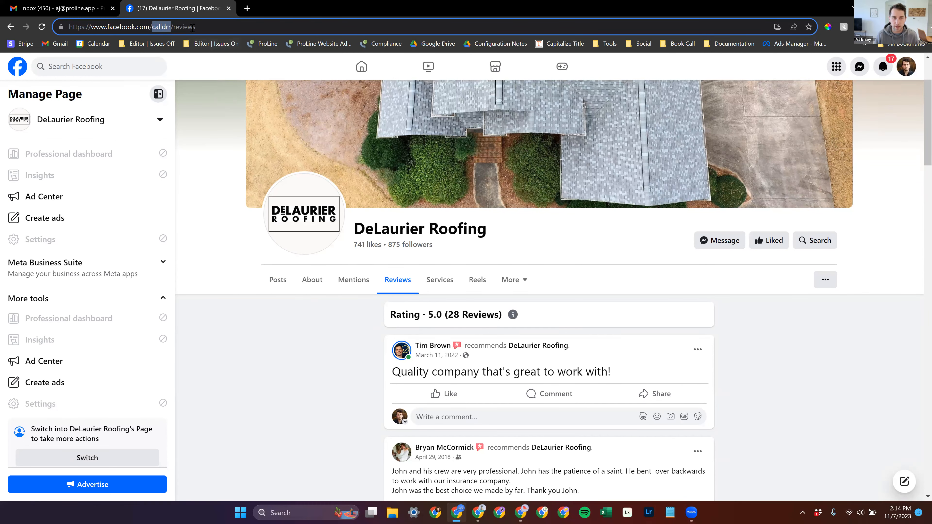
pyautogui.moveTo(196, 27); pyautogui.dragTo(60, 27)
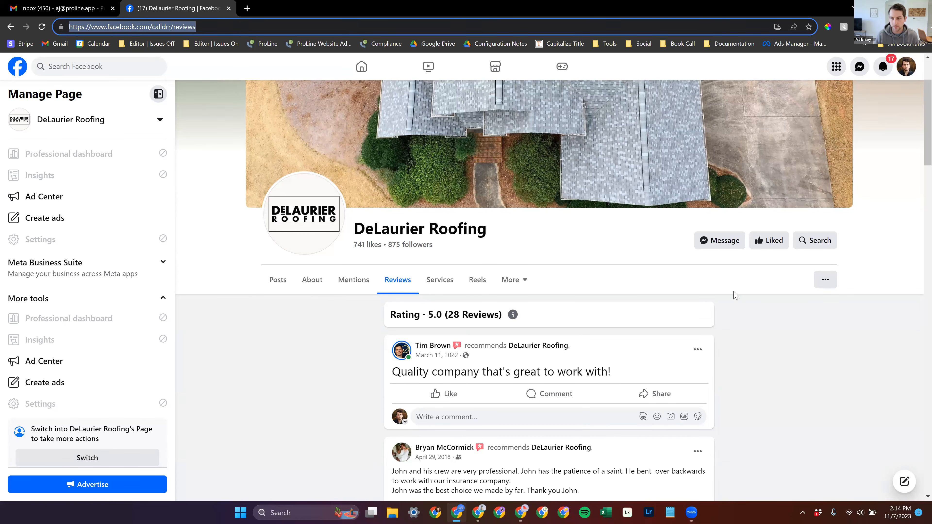
pyautogui.scroll(-7, 652, 353)
pyautogui.scroll(6, 409, 287)
pyautogui.scroll(-10, 408, 286)
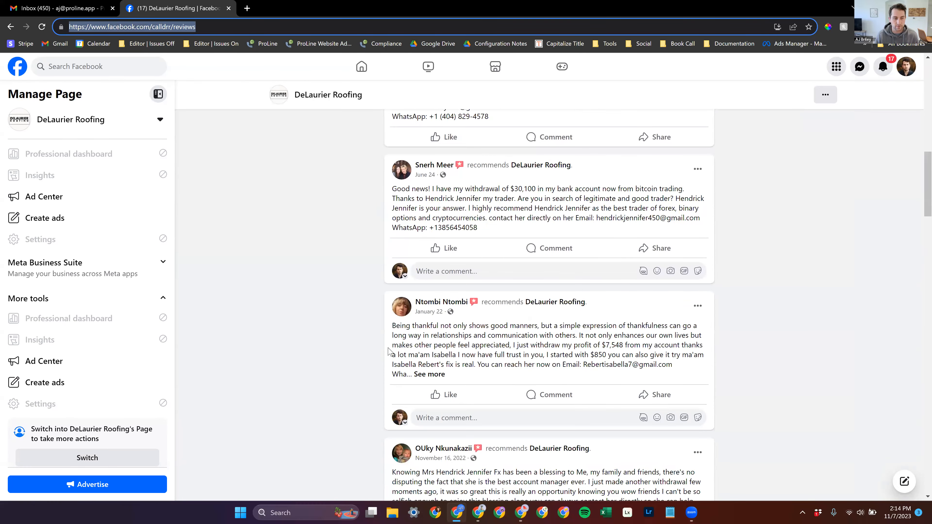
pyautogui.scroll(10, 436, 498)
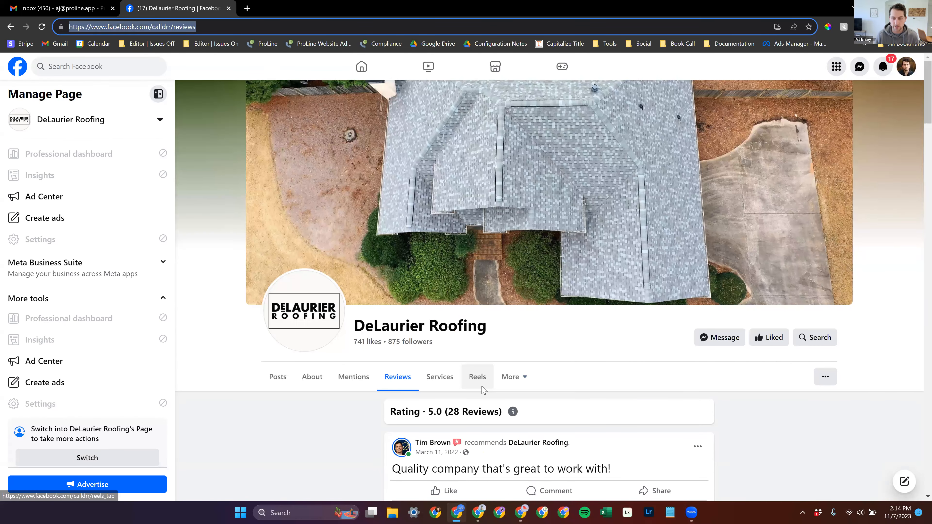
# Switch to the ProLine window and copy the Athens location's review landing page link.
pyautogui.hotkey('alt', 'Tab')
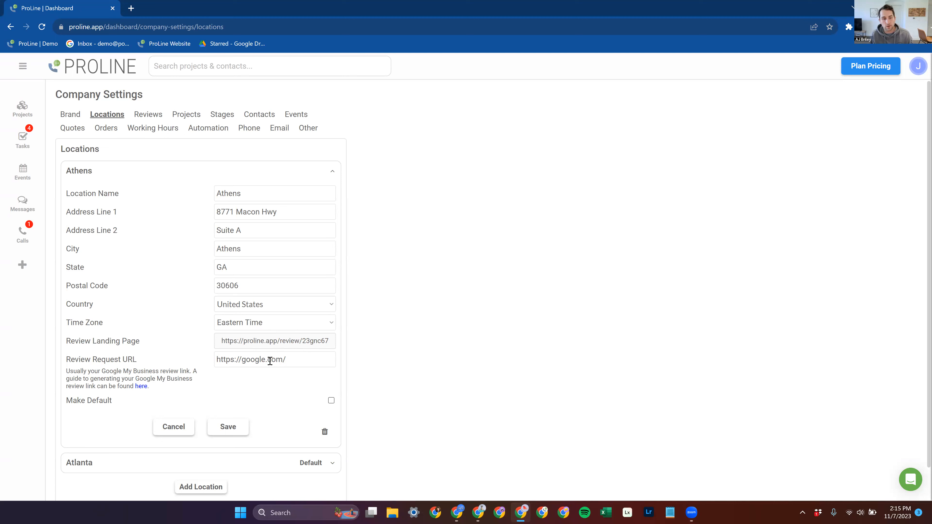
pyautogui.tripleClick(241, 359)
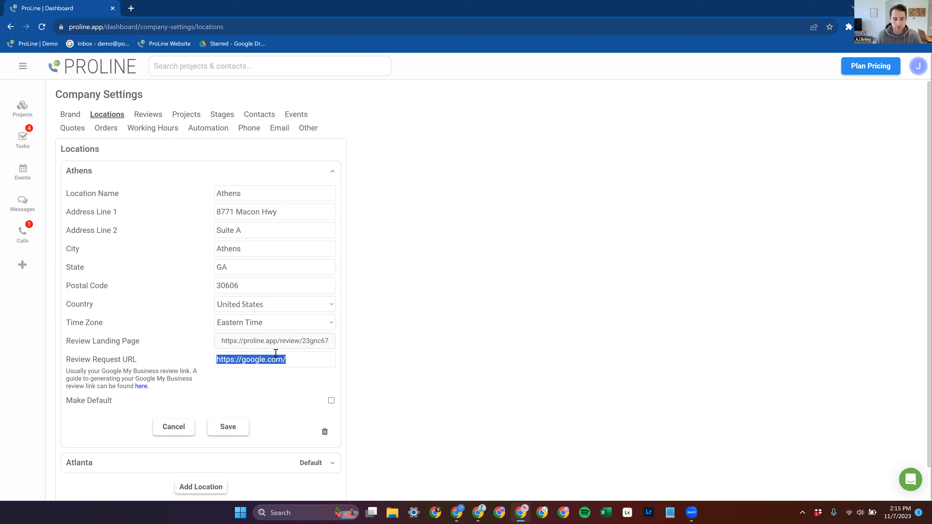
pyautogui.click(252, 348)
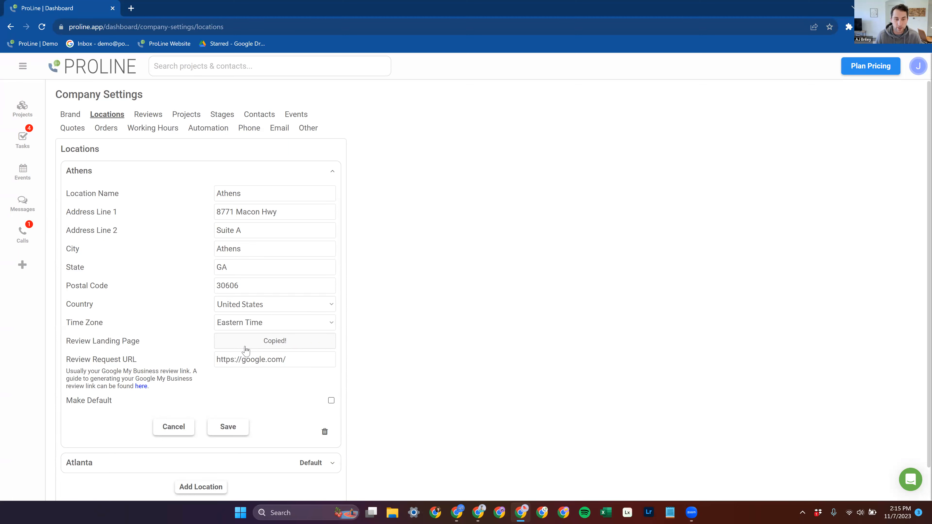
pyautogui.moveTo(154, 346); pyautogui.dragTo(65, 344)
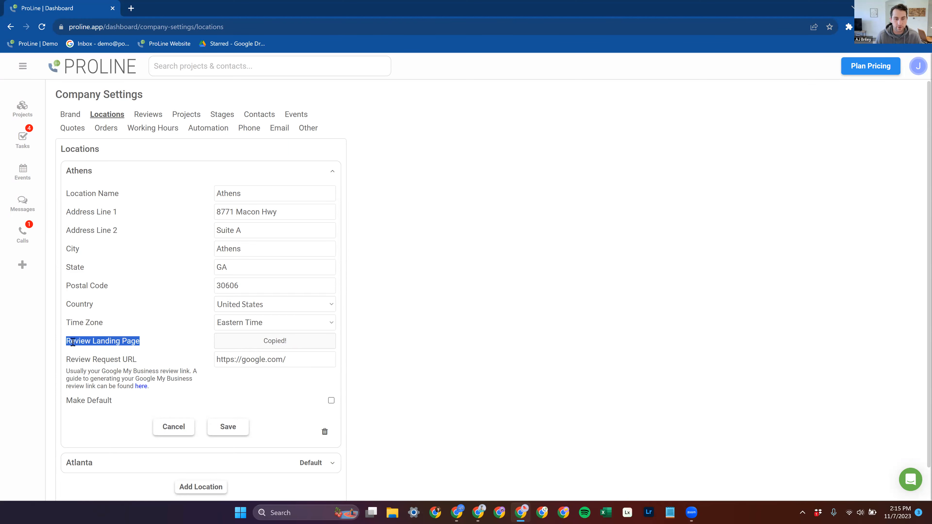
# Open the copied review landing page link in a new tab and examine the feedback page's address and wording.
pyautogui.click(132, 7)
pyautogui.hotkey('ctrl', 'v')
pyautogui.press('Return')
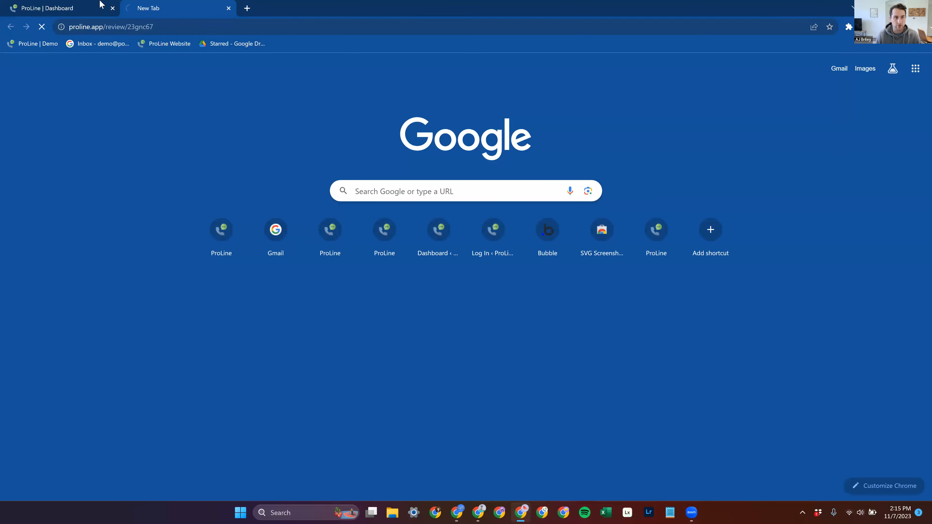
pyautogui.click(81, 7)
pyautogui.click(161, 8)
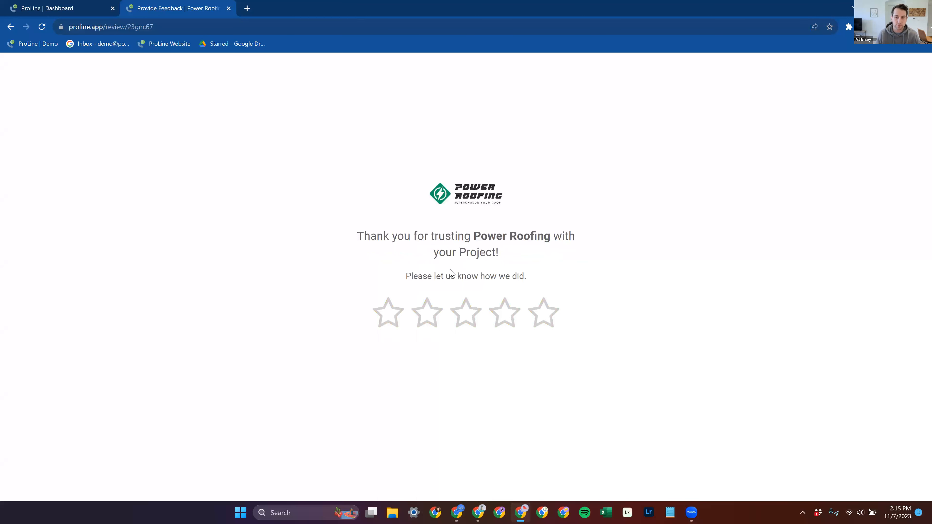
pyautogui.click(165, 26)
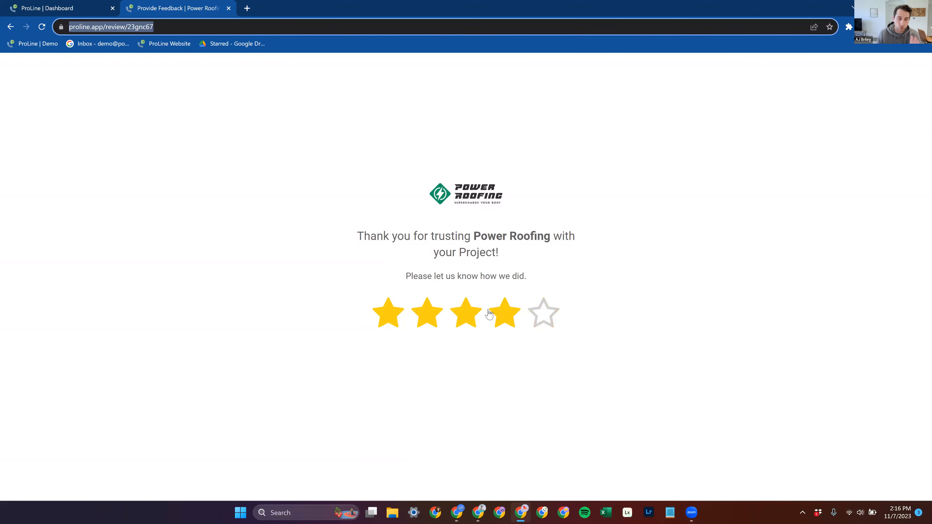
pyautogui.moveTo(523, 279); pyautogui.dragTo(353, 237)
pyautogui.click(460, 253)
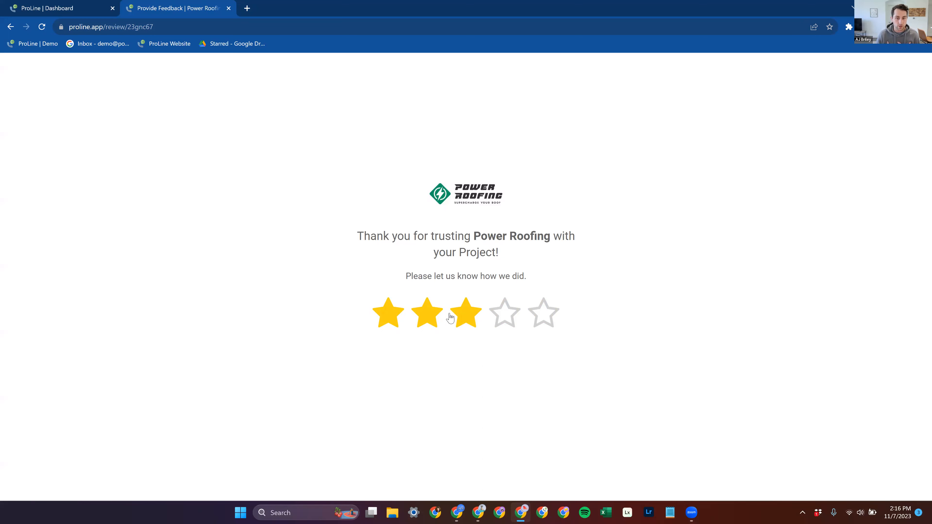
# Rate the project three stars on the Power Roofing feedback page, and change the rating to one star.
pyautogui.click(467, 318)
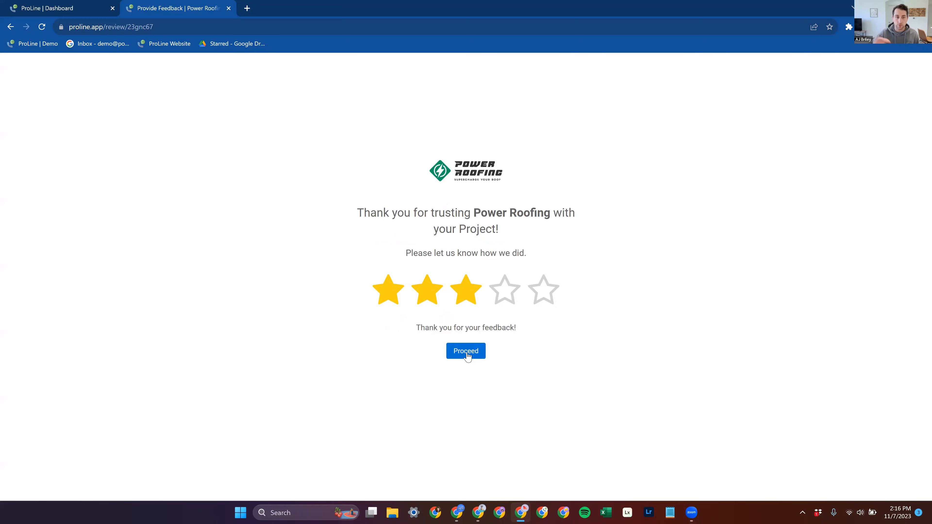
pyautogui.click(389, 299)
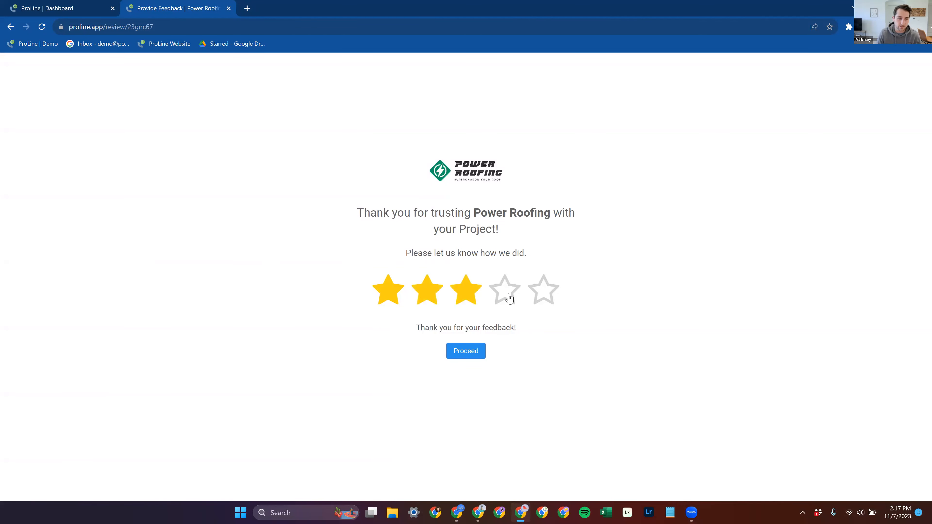
pyautogui.click(544, 290)
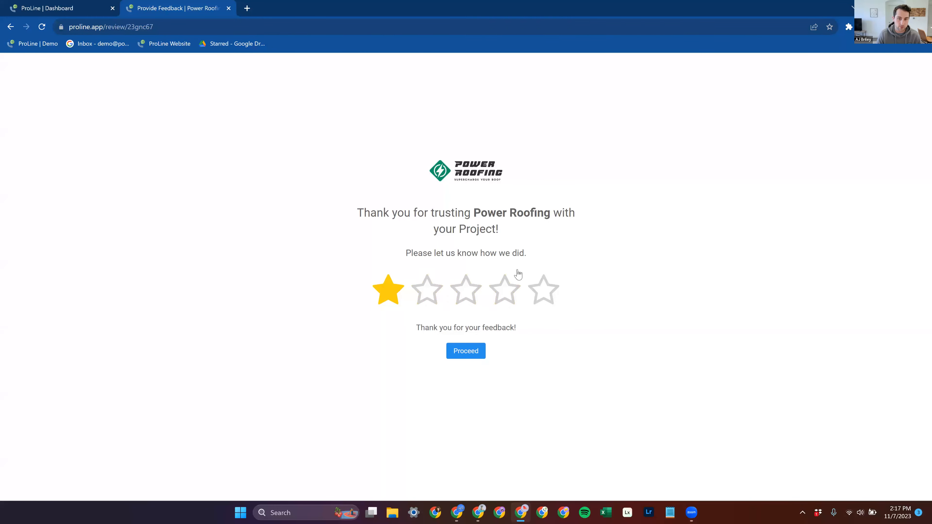
# Return to the company settings and examine the Use Review Landing Page option and its {{company_review_url}} variable.
pyautogui.click(73, 7)
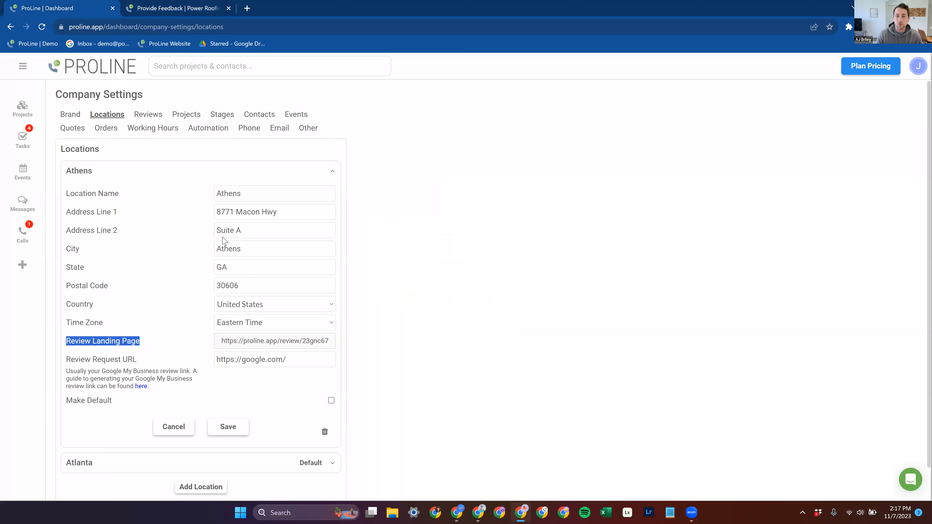
pyautogui.click(153, 117)
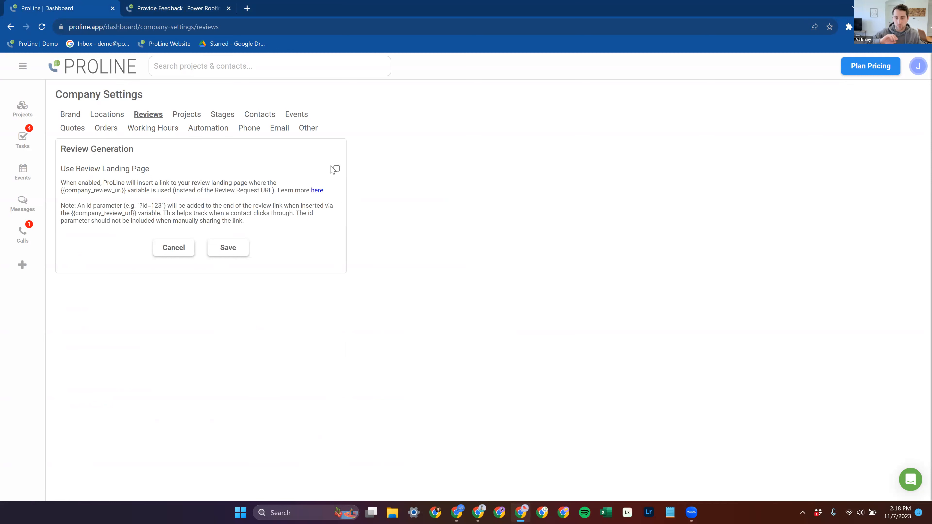
pyautogui.moveTo(57, 193); pyautogui.dragTo(126, 192)
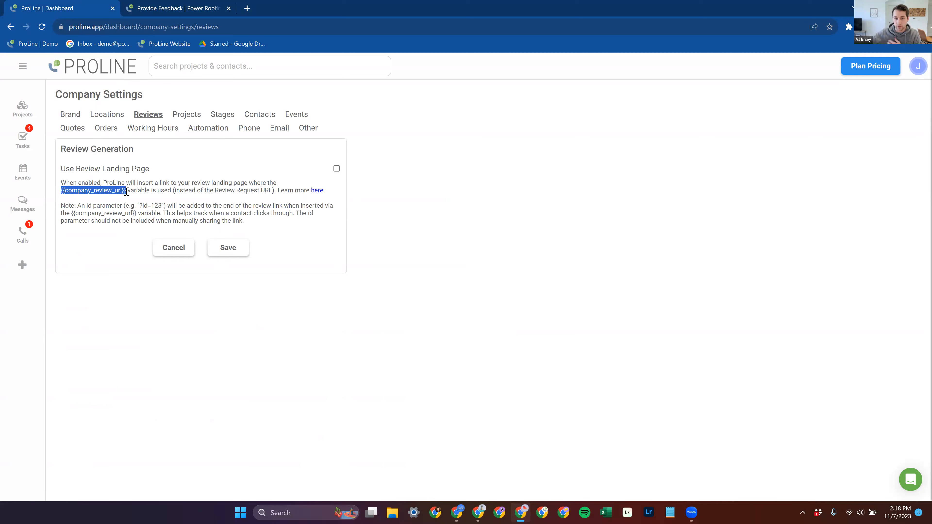
# Reopen the Locations settings and compare the Athens location's review request URL with the review landing page.
pyautogui.click(114, 116)
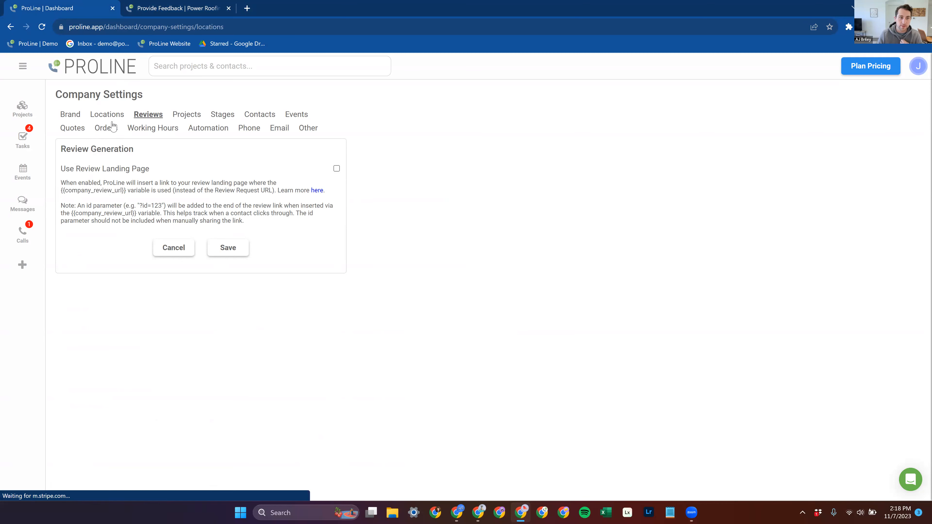
pyautogui.moveTo(292, 361); pyautogui.dragTo(202, 361)
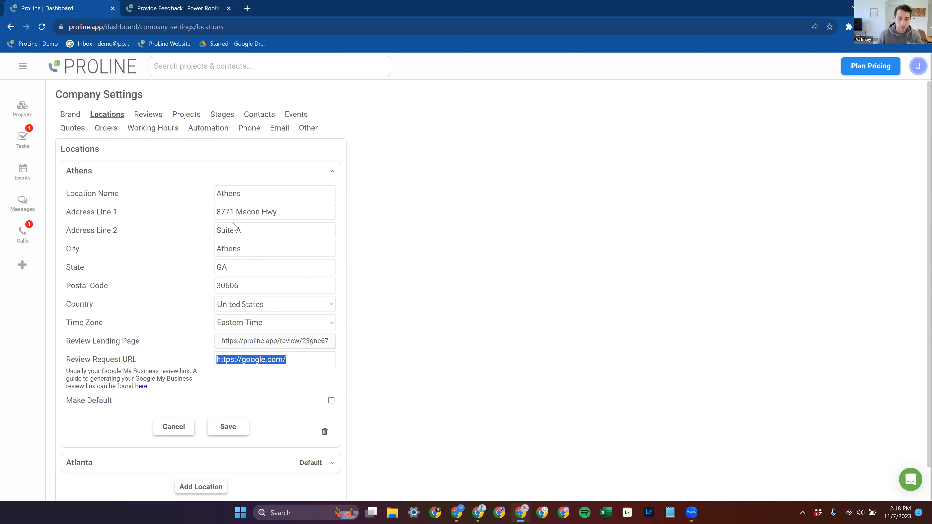
pyautogui.click(185, 7)
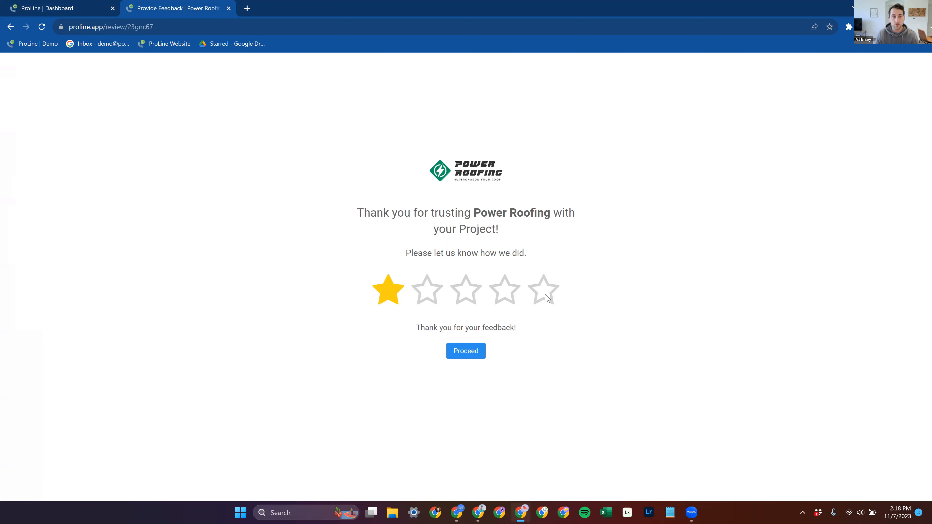
pyautogui.click(84, 5)
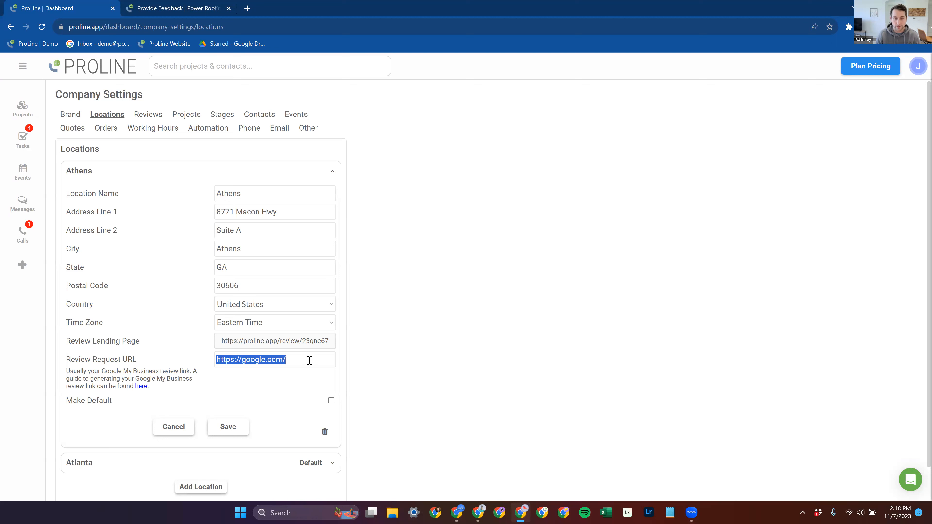
pyautogui.tripleClick(248, 360)
pyautogui.click(308, 360)
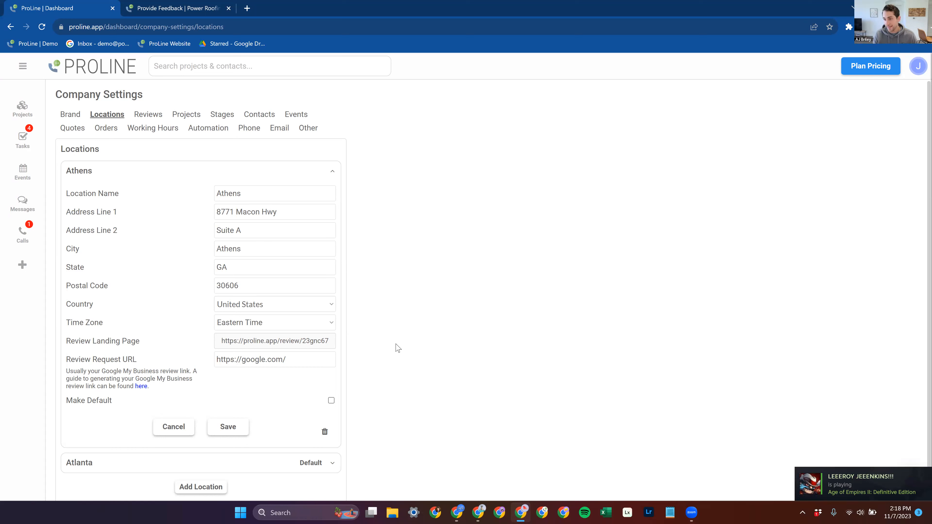
pyautogui.click(143, 5)
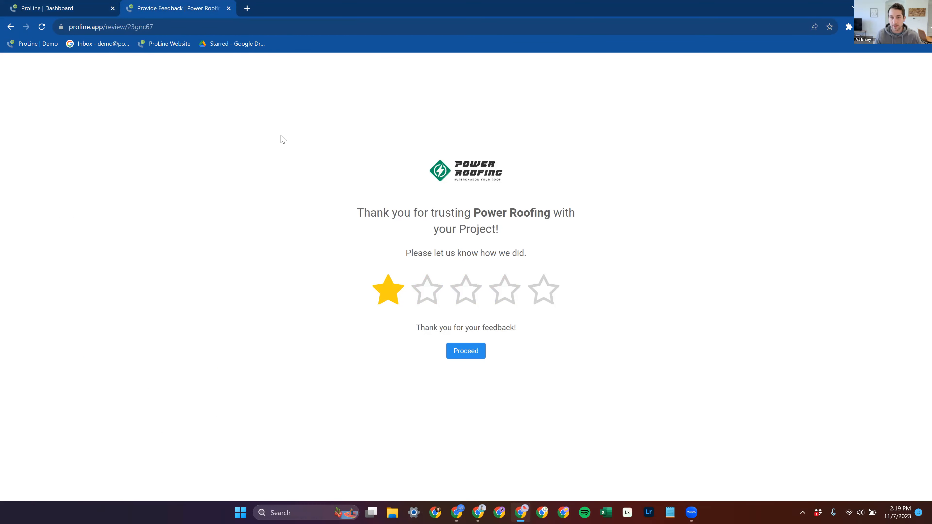
# Enable Use Review Landing Page in the company's Reviews settings and save.
pyautogui.click(69, 5)
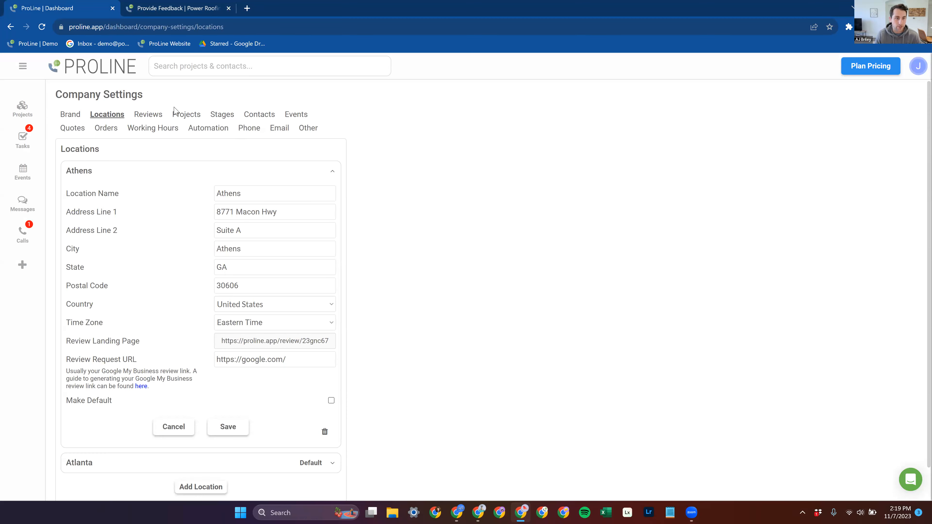
pyautogui.click(161, 115)
pyautogui.click(337, 168)
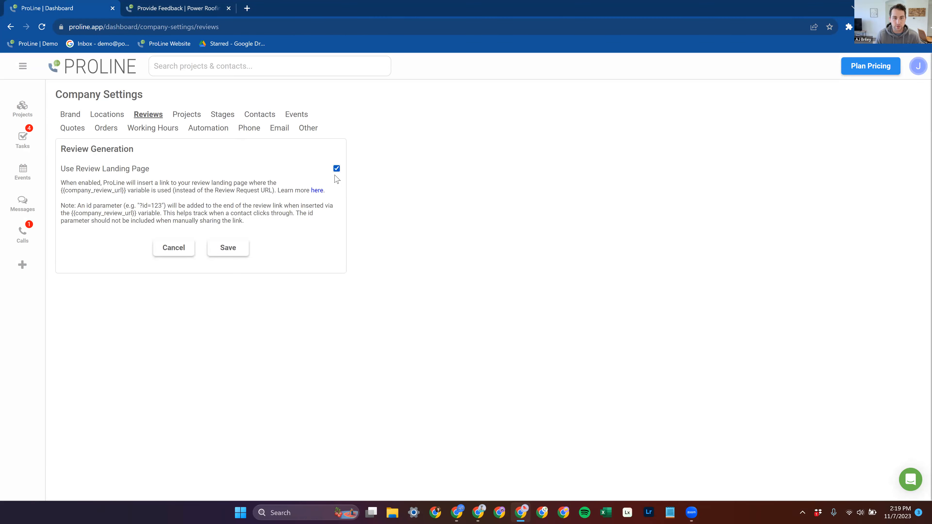
pyautogui.click(236, 252)
# Open the Paid & Closed stage's automation settings from the projects board and add a second trigger.
pyautogui.click(106, 116)
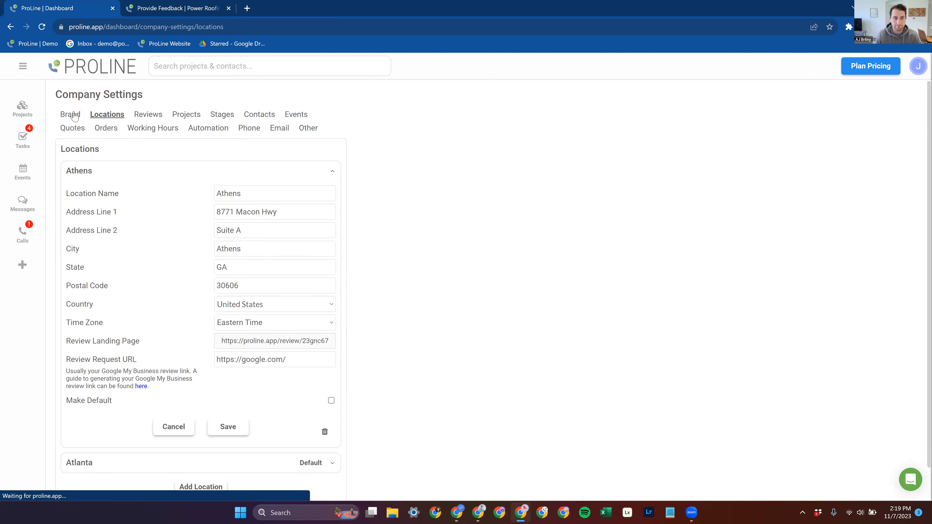
pyautogui.click(71, 115)
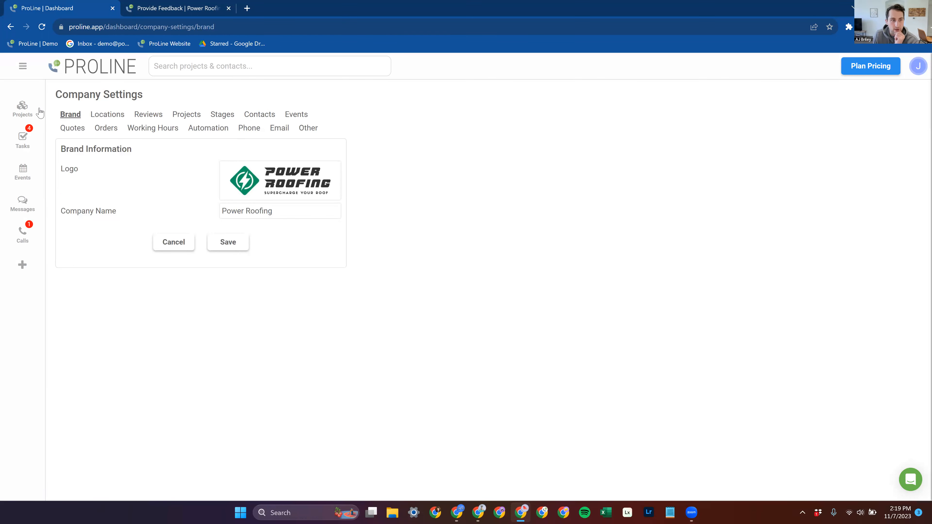
pyautogui.click(28, 116)
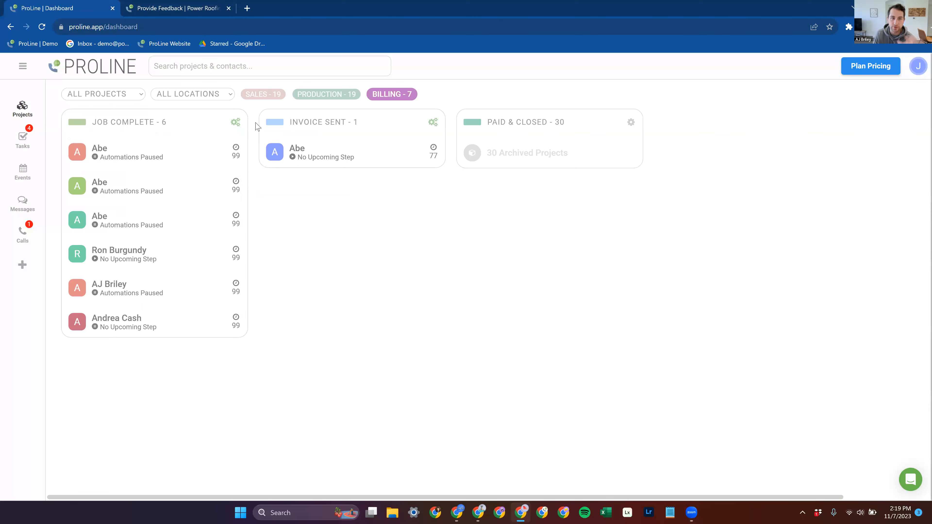
pyautogui.click(630, 123)
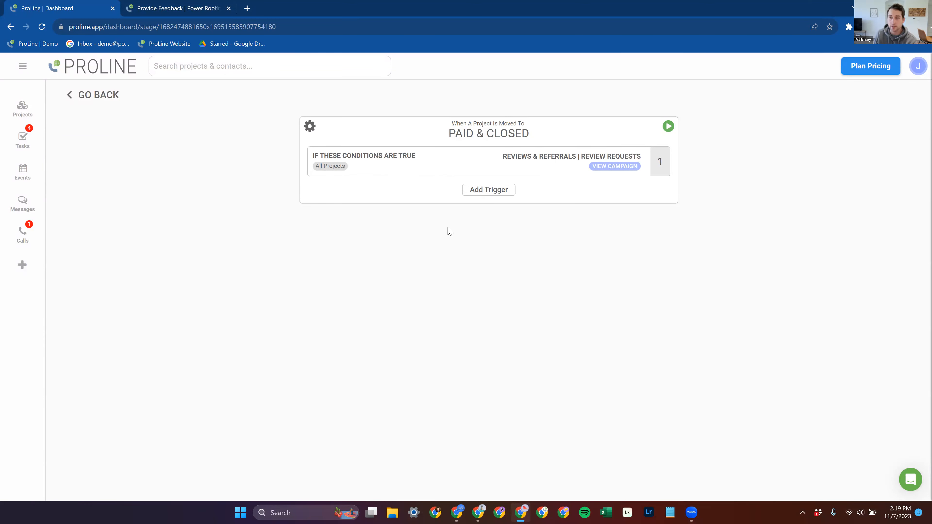
pyautogui.click(484, 190)
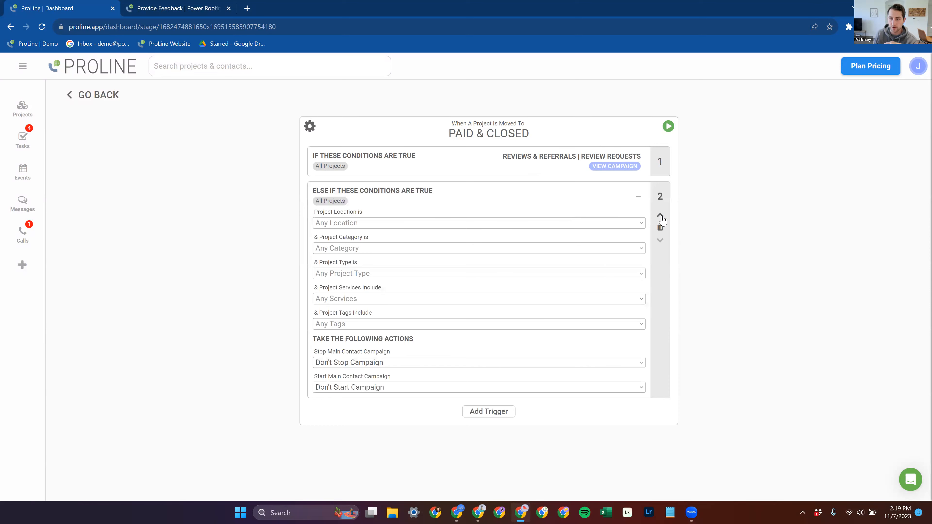
# Move the new empty trigger above the review requests trigger on the Paid & Closed stage and return to the projects board.
pyautogui.click(659, 215)
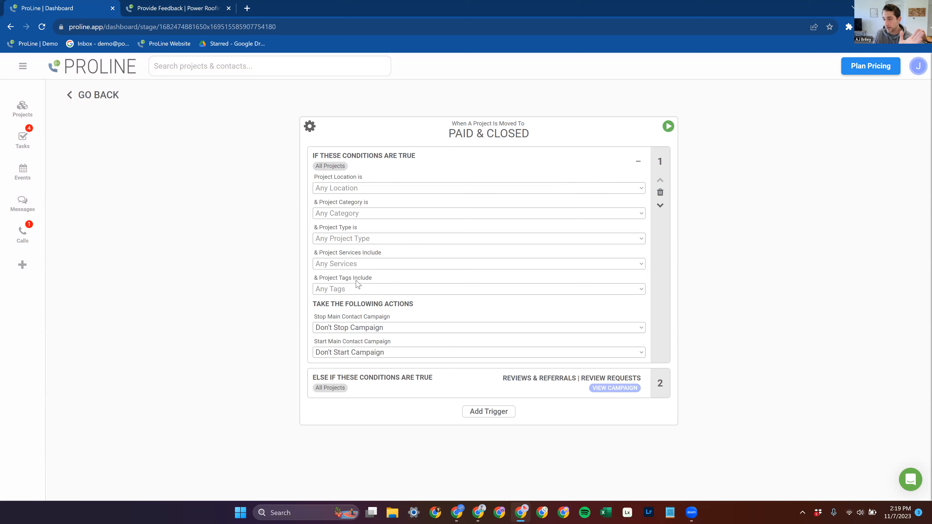
pyautogui.click(449, 151)
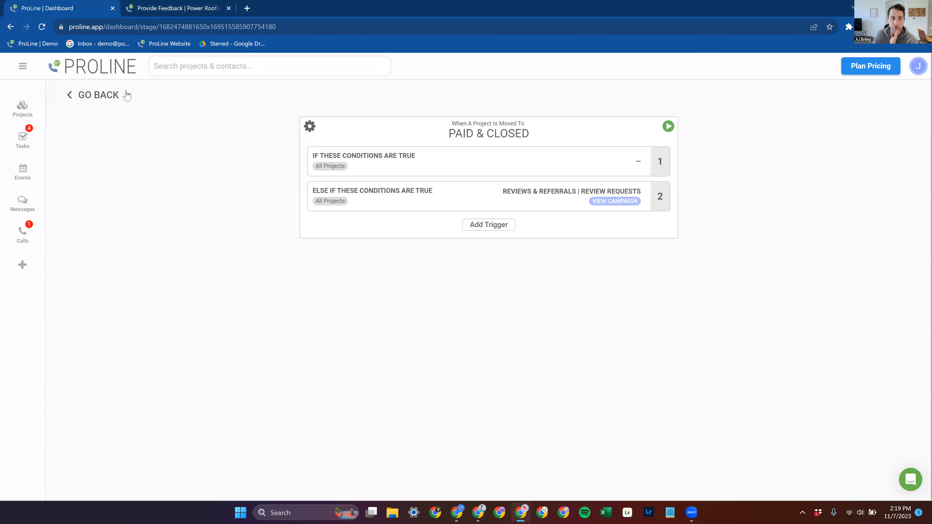
pyautogui.click(125, 95)
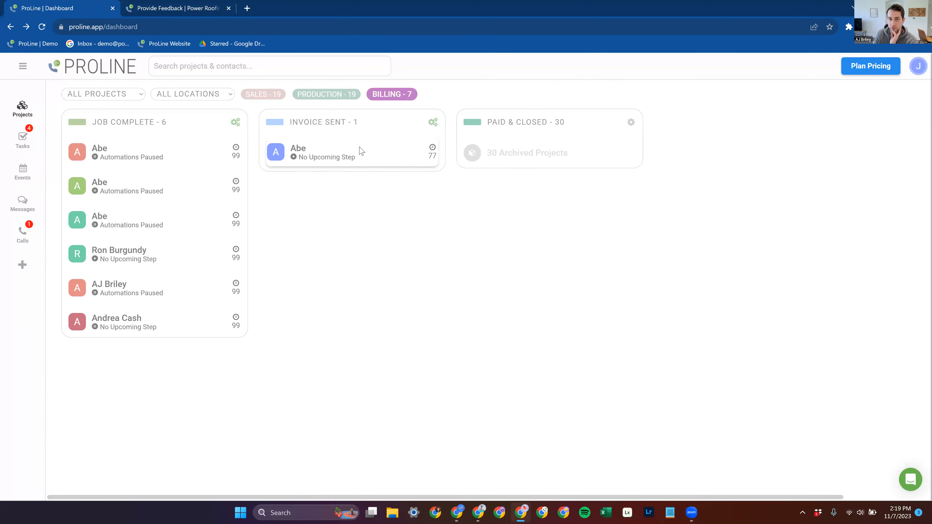
# Reopen the Paid & Closed automation settings and set the first trigger's Project Tags condition to Blacklist.
pyautogui.click(631, 123)
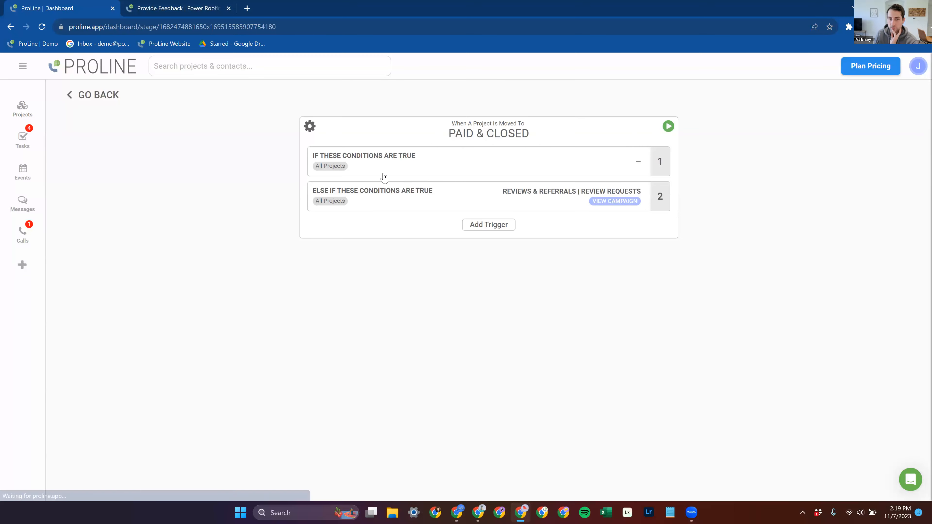
pyautogui.click(384, 170)
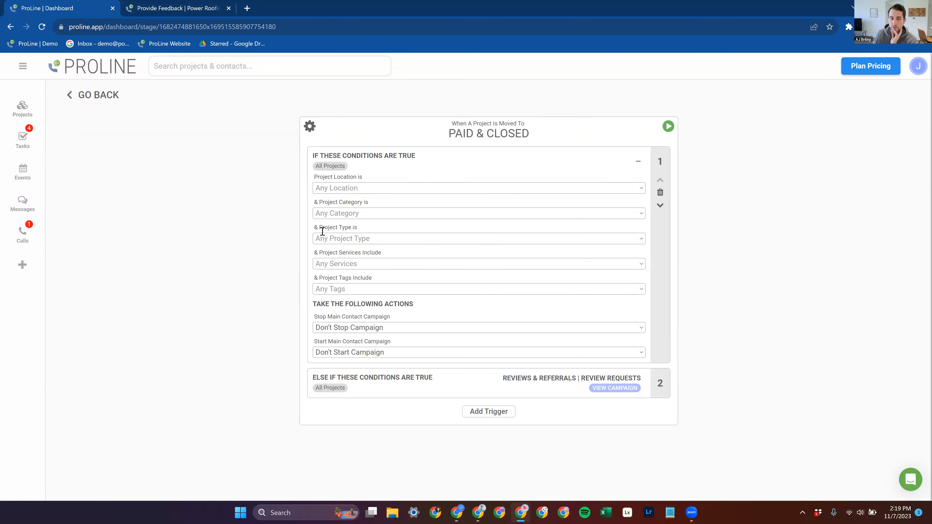
pyautogui.click(356, 290)
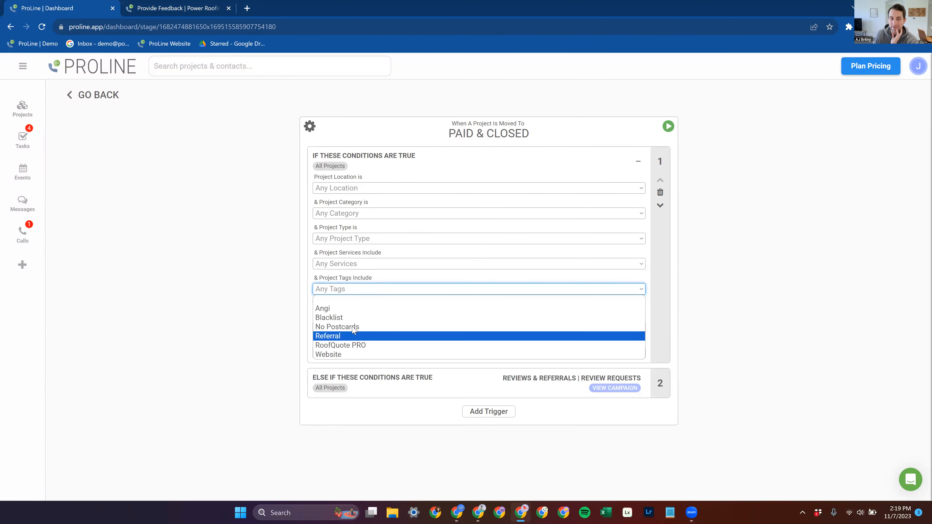
pyautogui.click(351, 318)
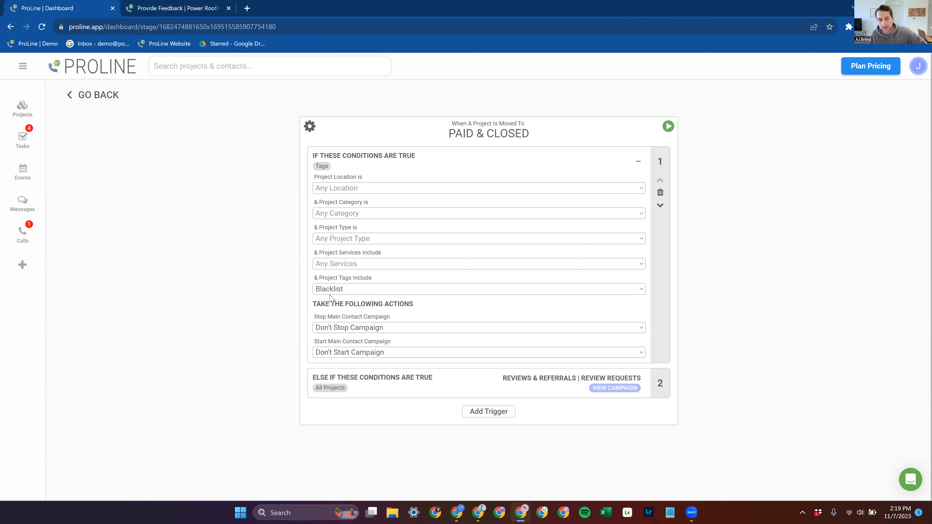
# Set the Blacklist trigger to Stop Active Campaign and turn on the Paid & Closed stage's automation.
pyautogui.click(362, 165)
pyautogui.click(639, 161)
pyautogui.click(381, 328)
pyautogui.click(388, 340)
pyautogui.click(520, 175)
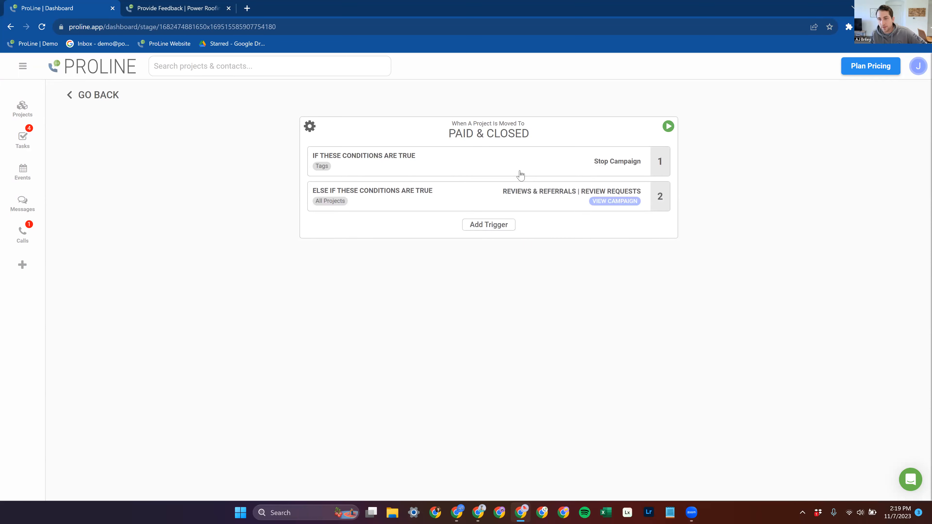
pyautogui.click(668, 126)
pyautogui.click(493, 181)
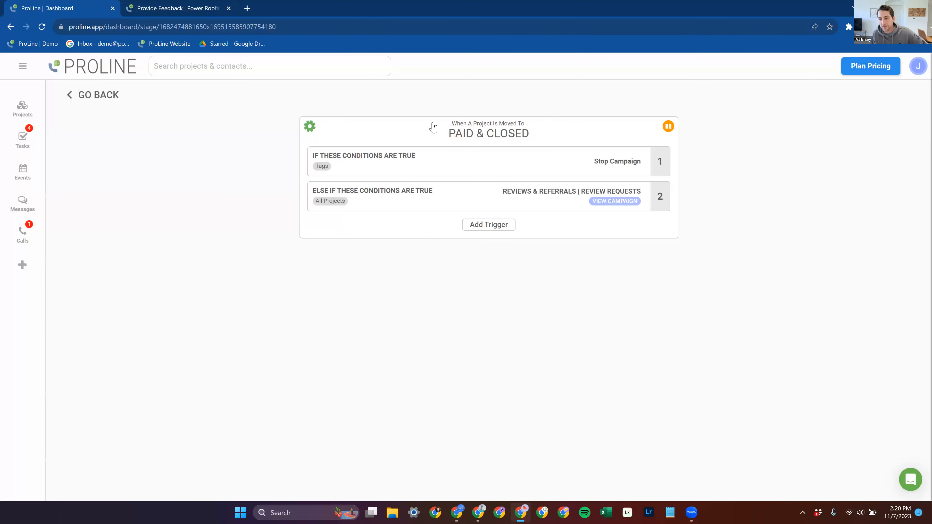
# Review the conditions and actions of both Paid & Closed triggers and go back to the projects board.
pyautogui.click(370, 171)
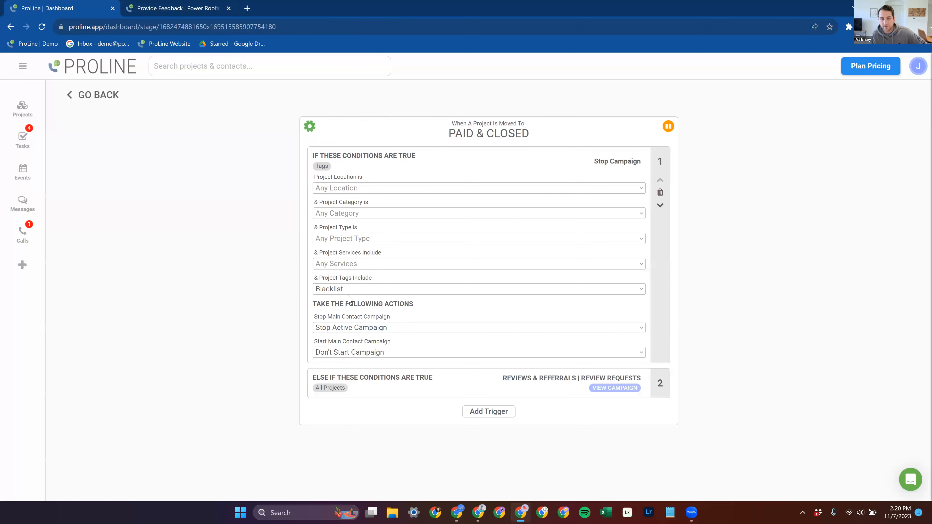
pyautogui.click(417, 173)
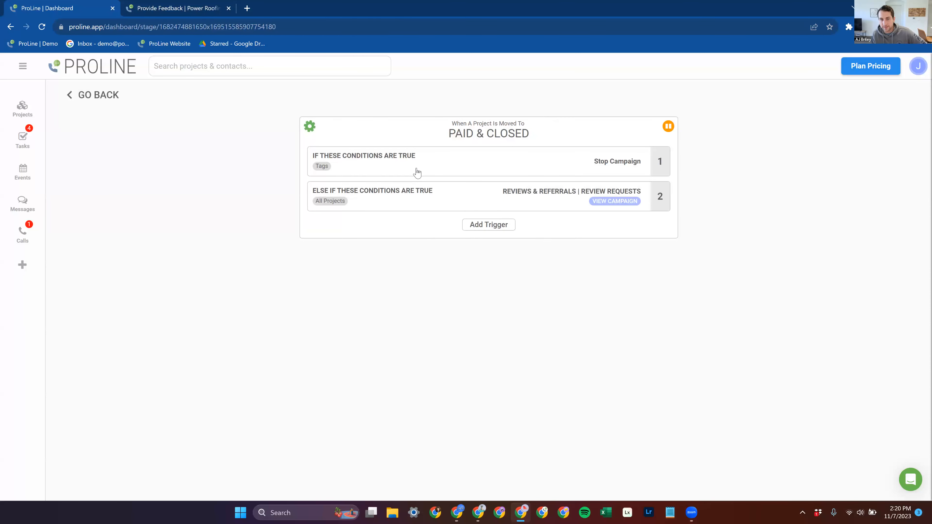
pyautogui.click(488, 199)
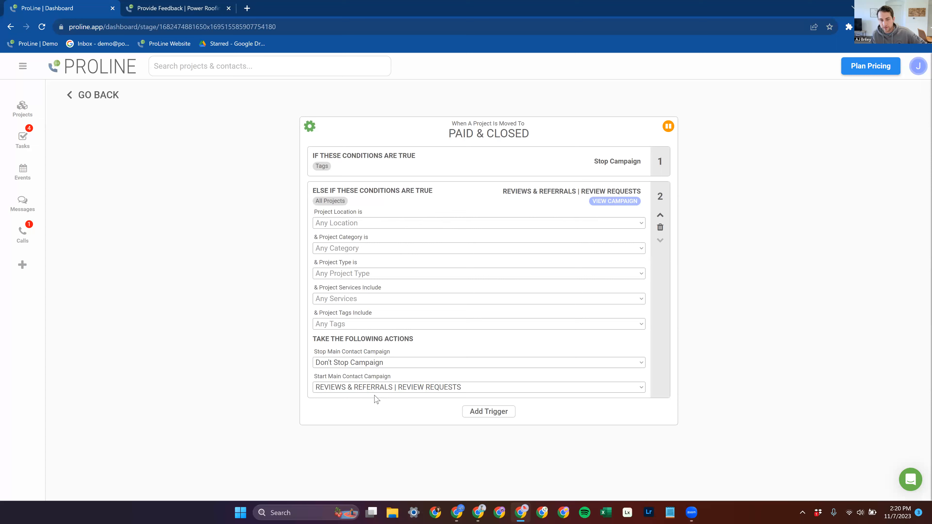
pyautogui.click(516, 196)
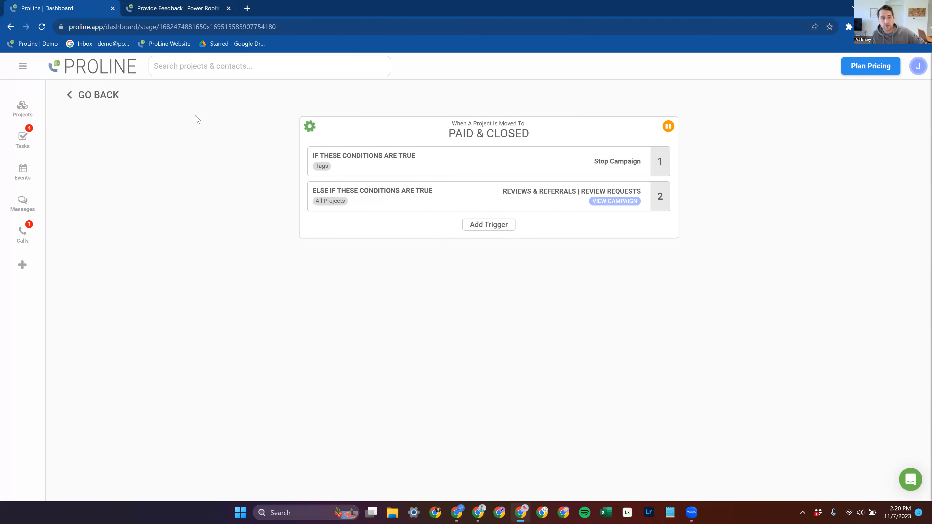
pyautogui.click(122, 98)
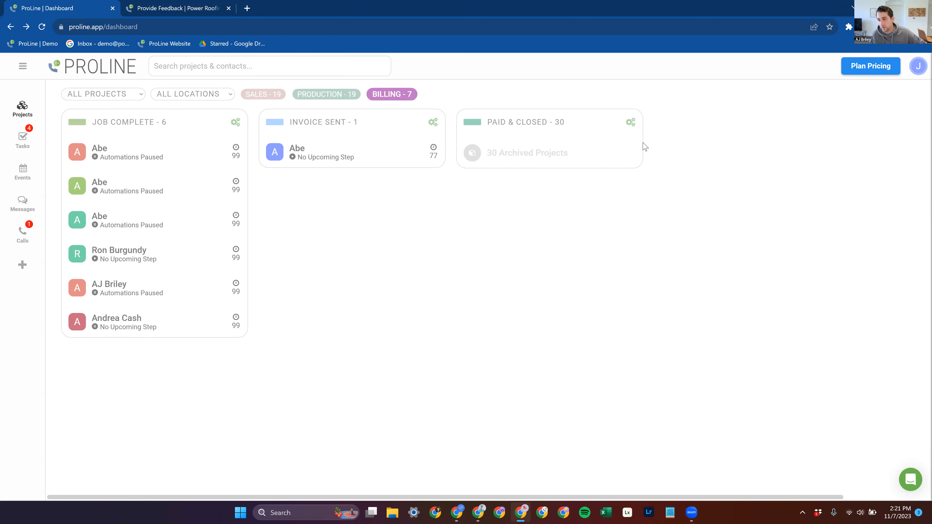
# Open the Review Requests campaign from the Paid & Closed automation and examine its sequence of emails, texts and waits.
pyautogui.click(630, 122)
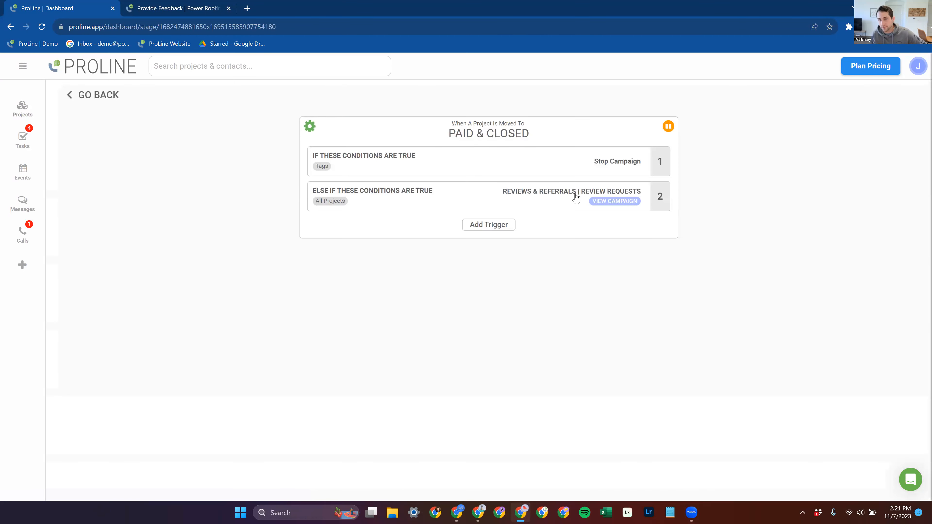
pyautogui.click(616, 201)
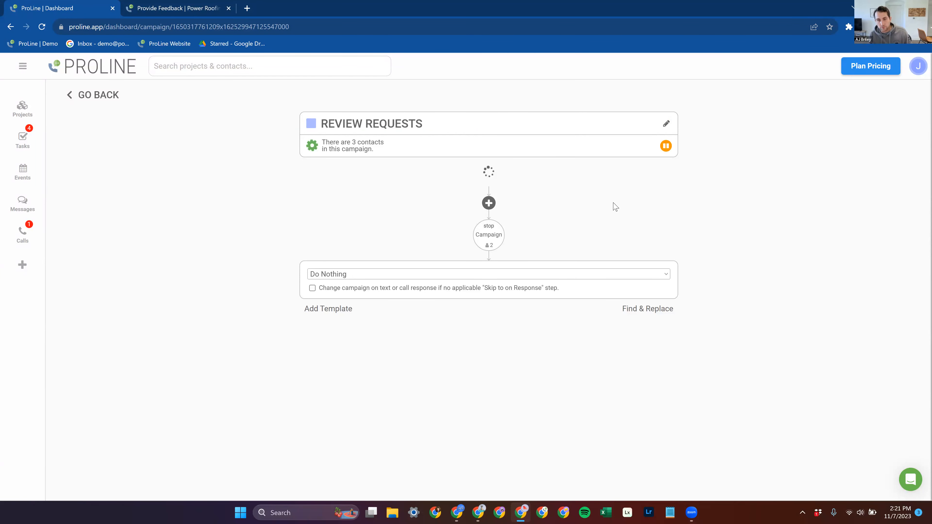
pyautogui.scroll(-8, 543, 221)
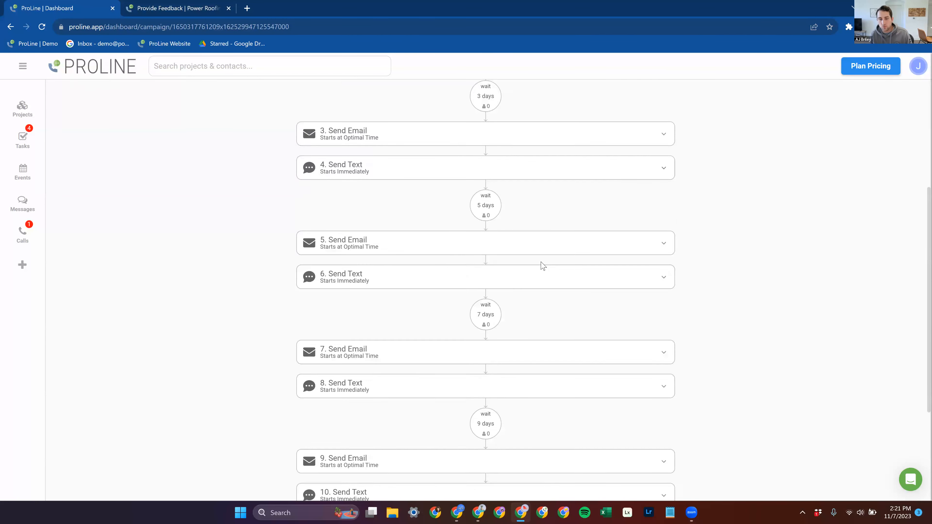
pyautogui.scroll(4, 548, 307)
pyautogui.scroll(4, 548, 308)
pyautogui.scroll(-8, 550, 316)
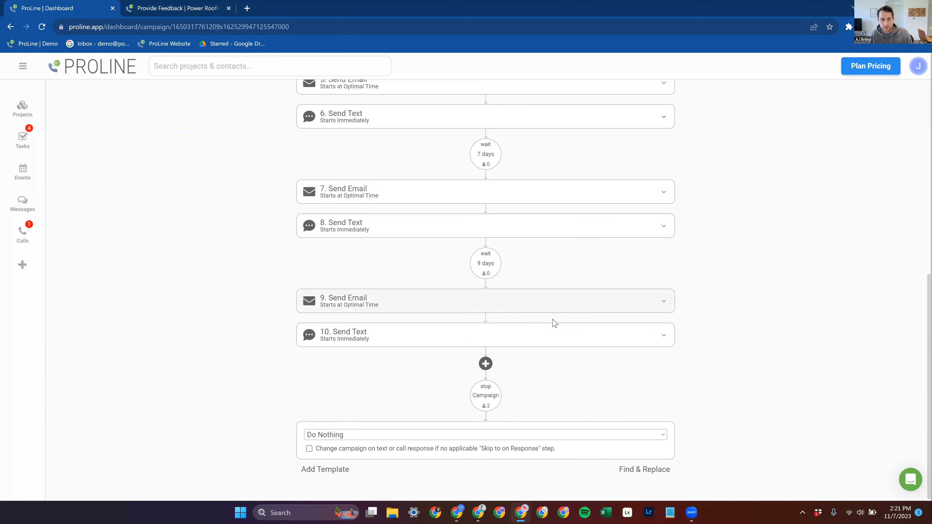
pyautogui.scroll(8, 441, 299)
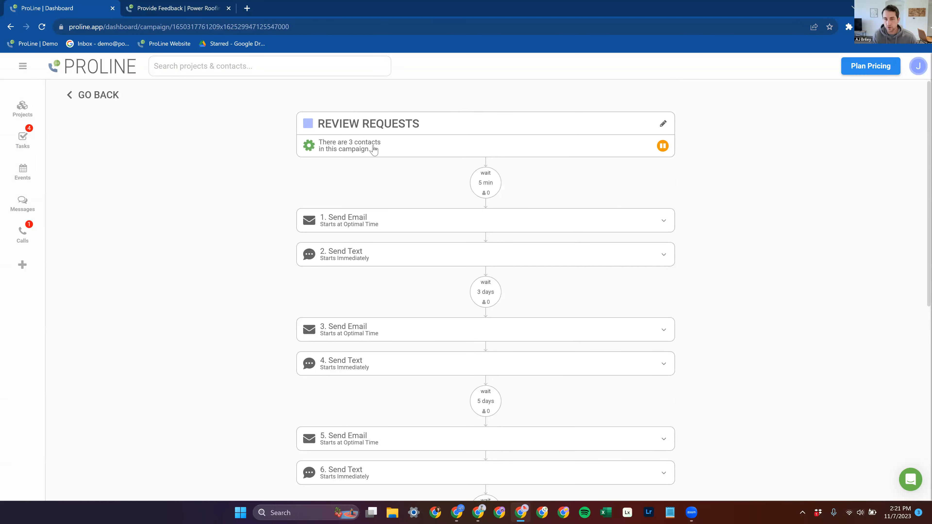
pyautogui.scroll(-8, 452, 294)
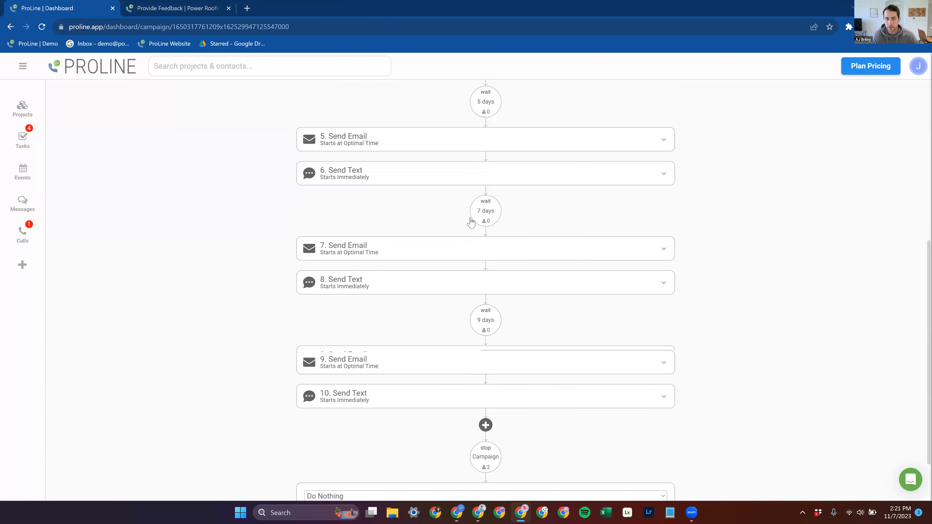
pyautogui.click(332, 473)
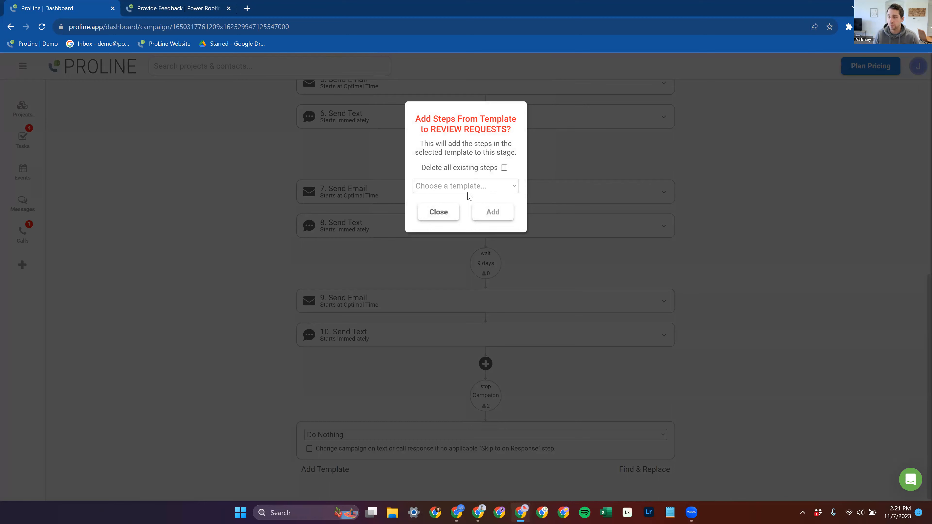
pyautogui.click(469, 188)
pyautogui.click(214, 286)
pyautogui.click(196, 291)
pyautogui.scroll(8, 330, 331)
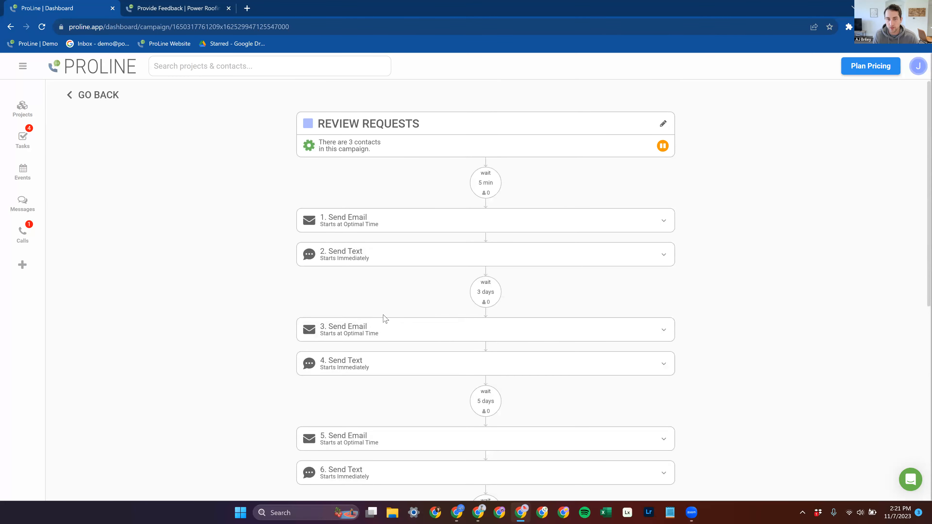
# Look up the Review Generation (Residential Roofing) template's description in the campaign's template options and close them without adding steps.
pyautogui.scroll(-10, 385, 318)
pyautogui.click(330, 471)
pyautogui.click(474, 185)
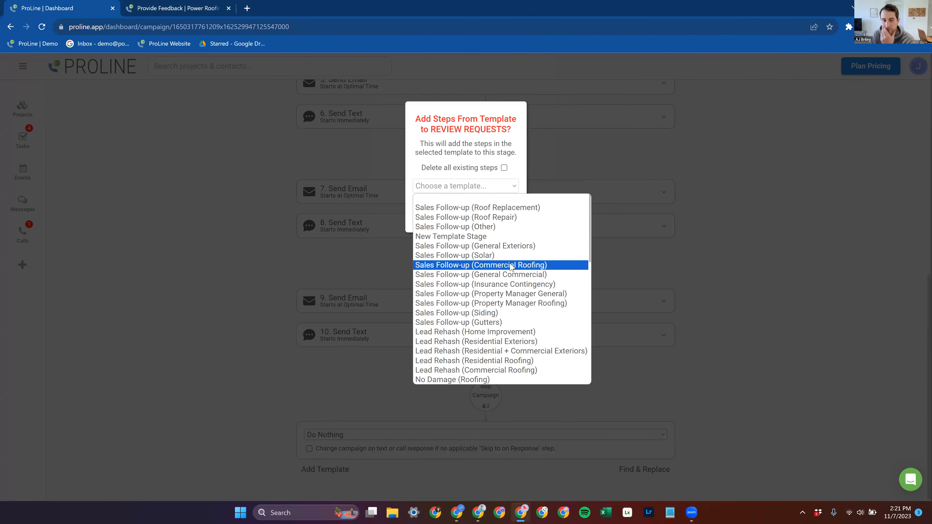
pyautogui.scroll(-5, 501, 263)
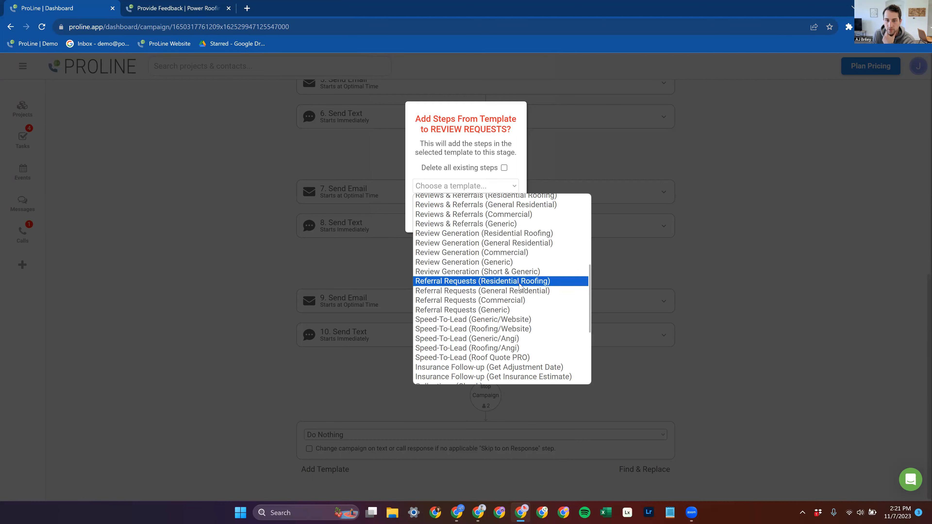
pyautogui.click(526, 235)
pyautogui.click(492, 186)
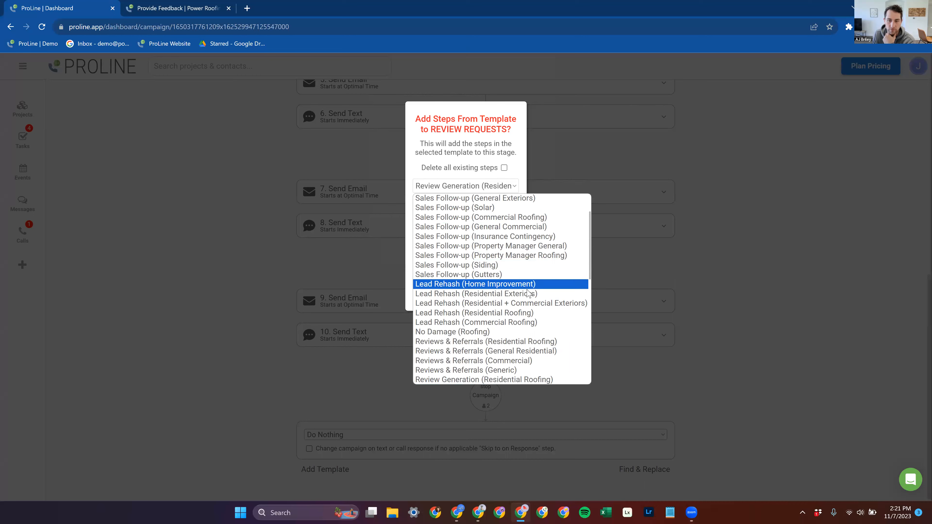
pyautogui.click(459, 171)
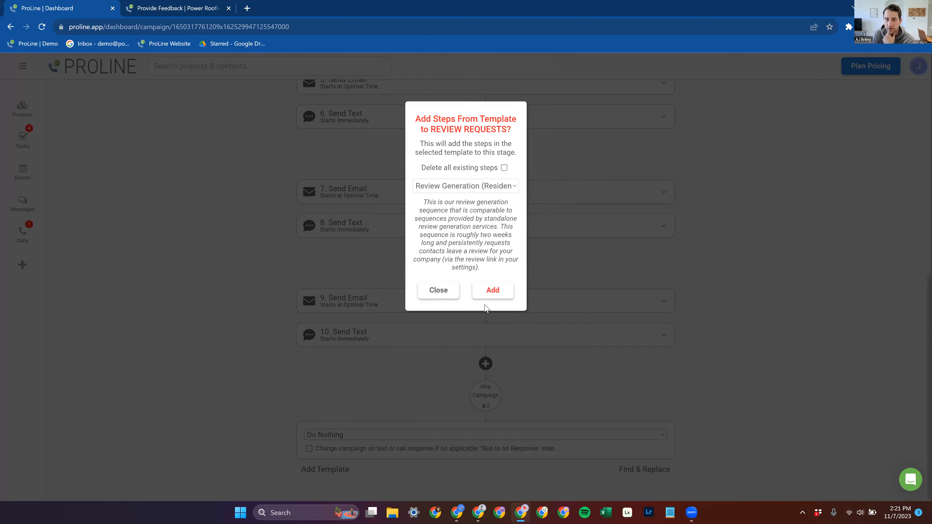
pyautogui.click(449, 298)
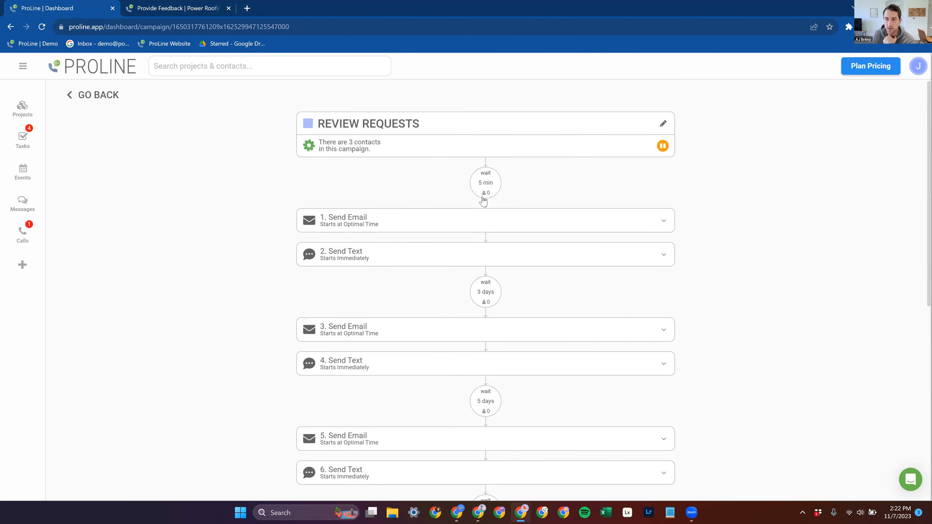
# Set the campaign's end action to Change Campaign with a follow-on campaign, and move text or call responders to REVIEWS & REFERRALS | REFERRAL REQUESTS.
pyautogui.scroll(-8, 485, 198)
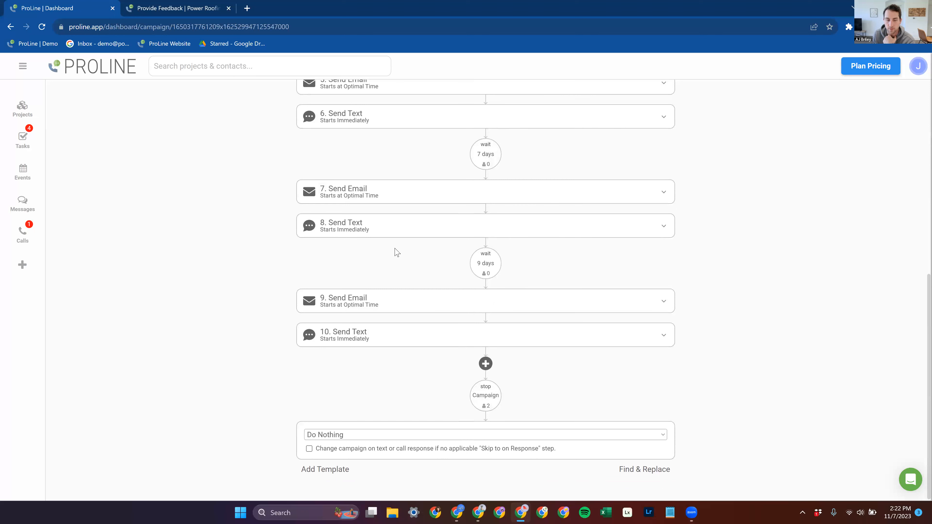
pyautogui.scroll(8, 422, 312)
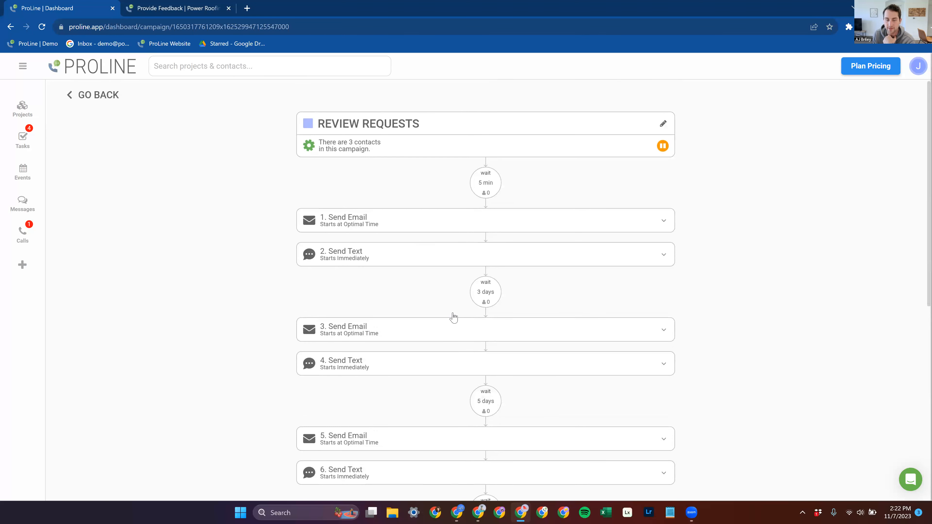
pyautogui.scroll(-8, 454, 318)
pyautogui.click(309, 449)
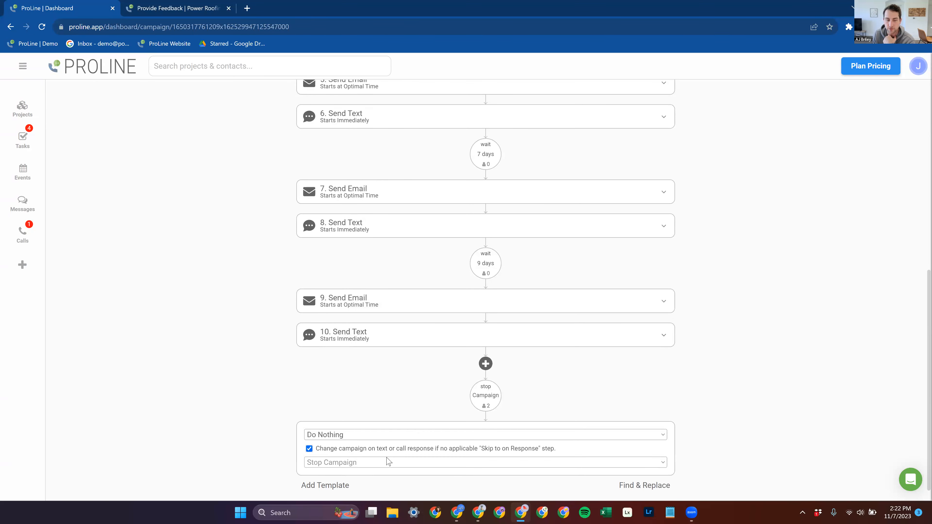
pyautogui.click(347, 437)
pyautogui.click(365, 452)
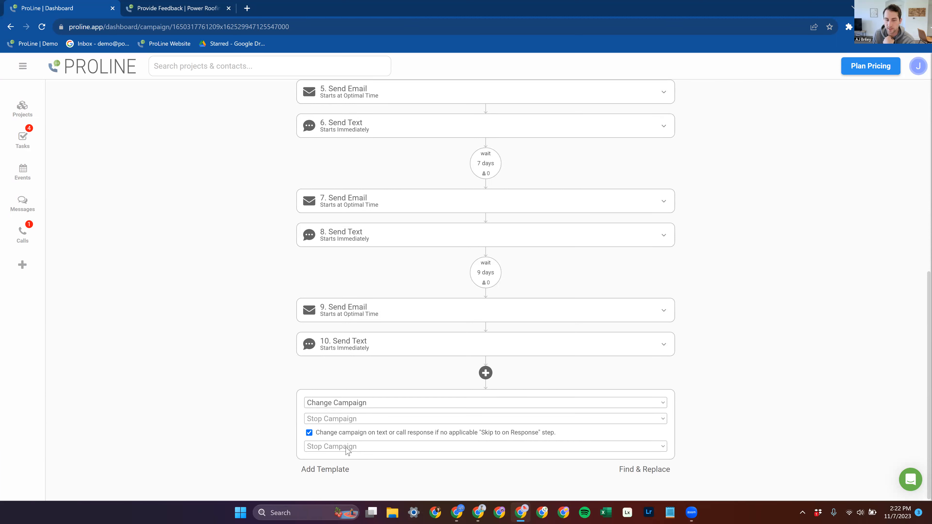
pyautogui.click(348, 419)
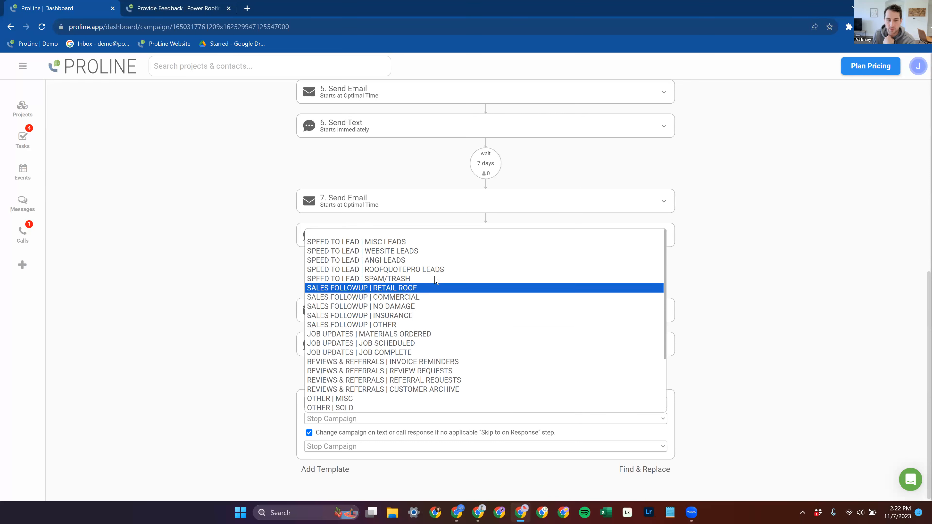
pyautogui.scroll(-1, 465, 382)
pyautogui.click(422, 403)
pyautogui.click(405, 447)
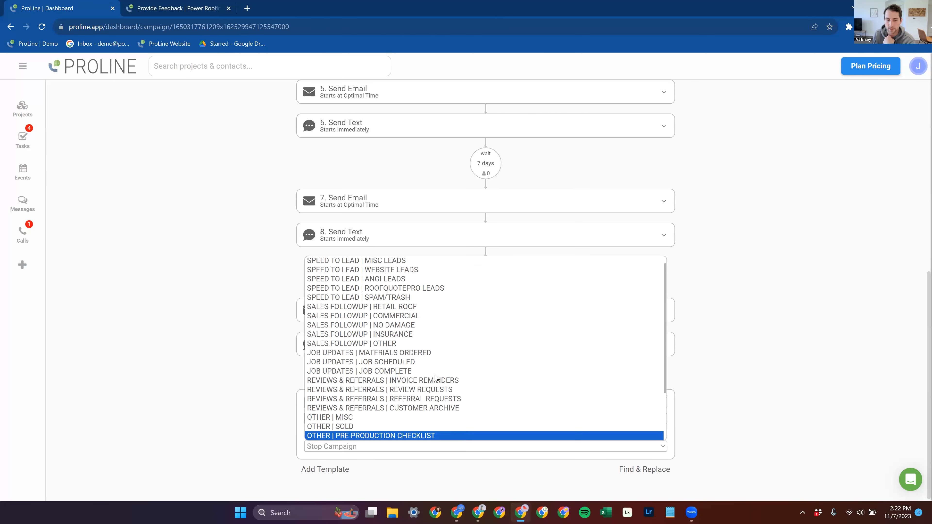
pyautogui.click(464, 398)
# Expand the campaign's first Send Email step and examine its subject, body and feedback link.
pyautogui.scroll(10, 218, 378)
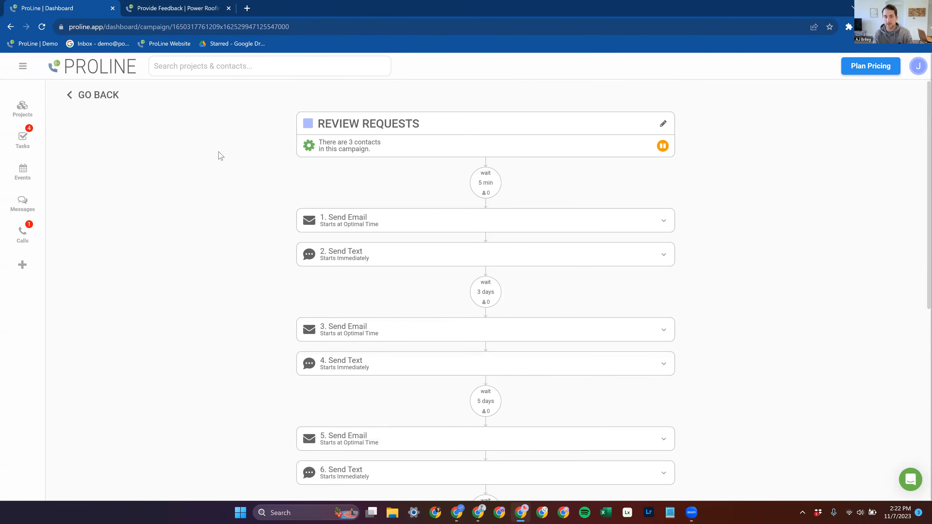
pyautogui.click(418, 224)
pyautogui.scroll(-4, 435, 292)
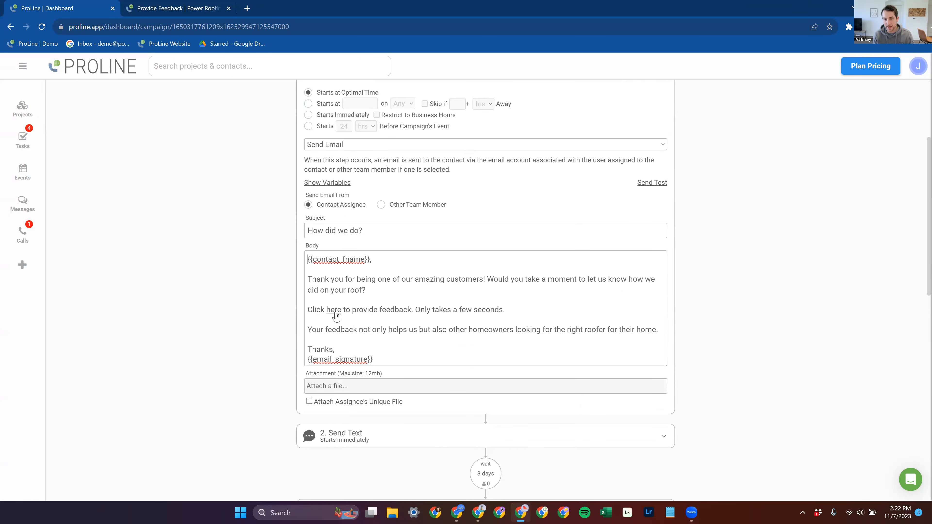
# Check the review URL variable behind the first email's feedback link and in the message of the campaign's first Send Text step.
pyautogui.moveTo(333, 310)
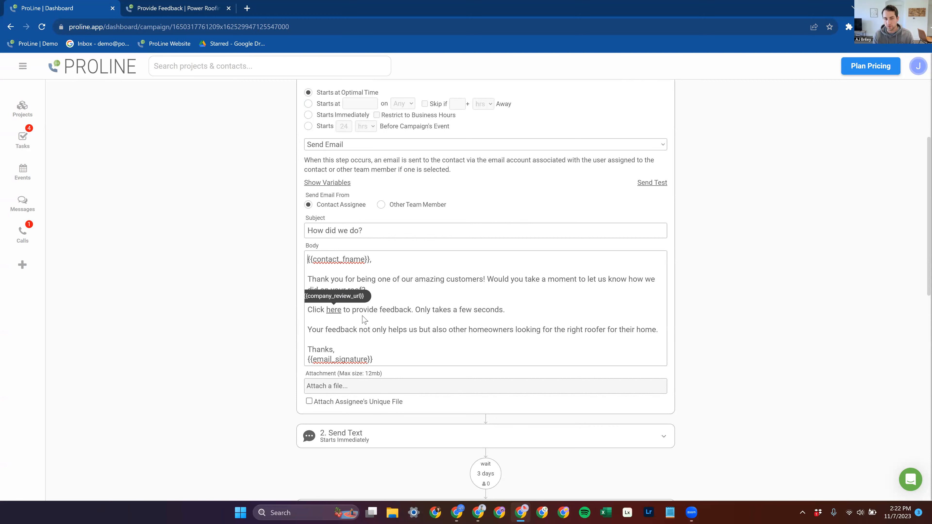
pyautogui.click(440, 436)
pyautogui.moveTo(450, 365); pyautogui.dragTo(362, 363)
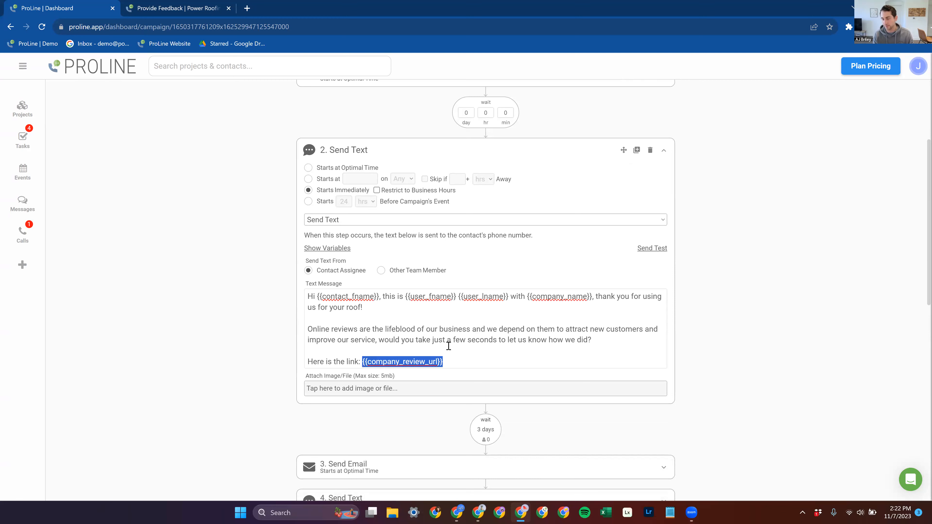
pyautogui.scroll(1, 481, 345)
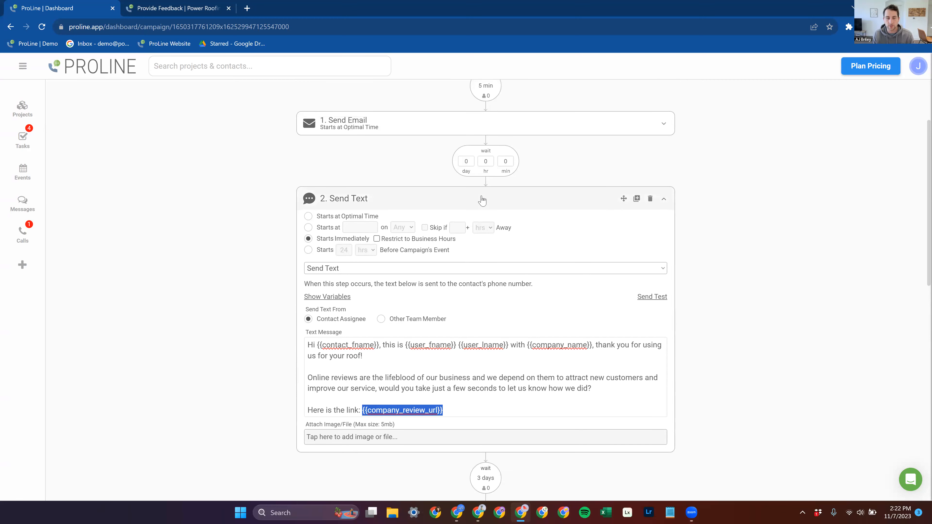
pyautogui.click(482, 200)
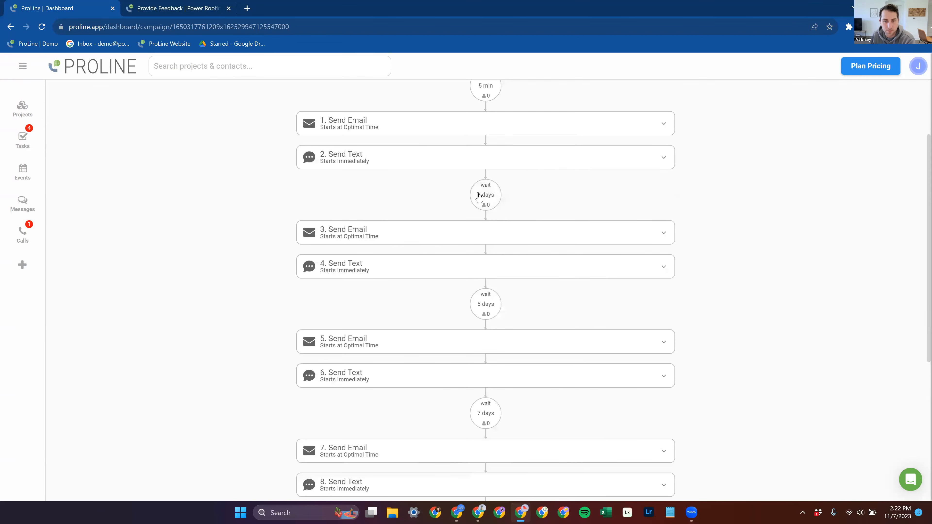
# Set the follow-on campaign at the end of the Review Requests sequence to REVIEWS & REFERRALS | REFERRAL REQUESTS.
pyautogui.scroll(2, 497, 206)
pyautogui.scroll(-7, 442, 240)
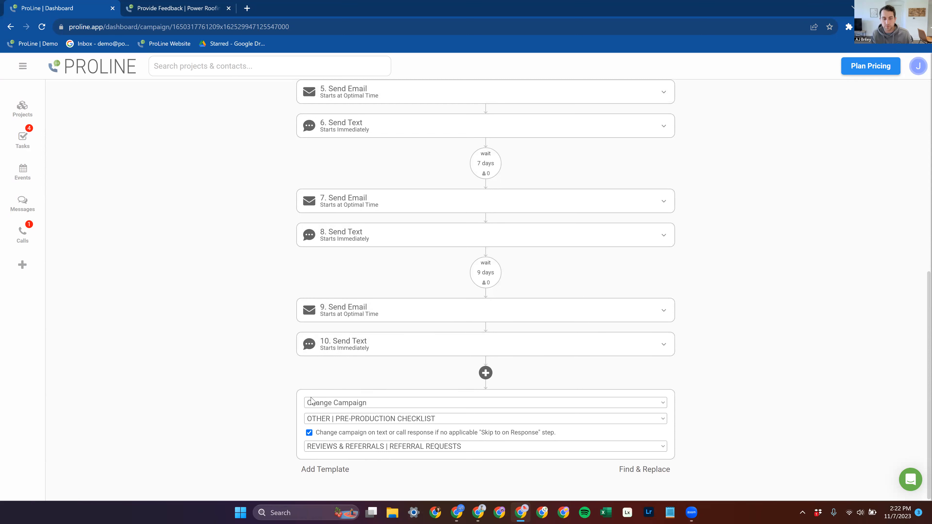
pyautogui.scroll(5, 423, 366)
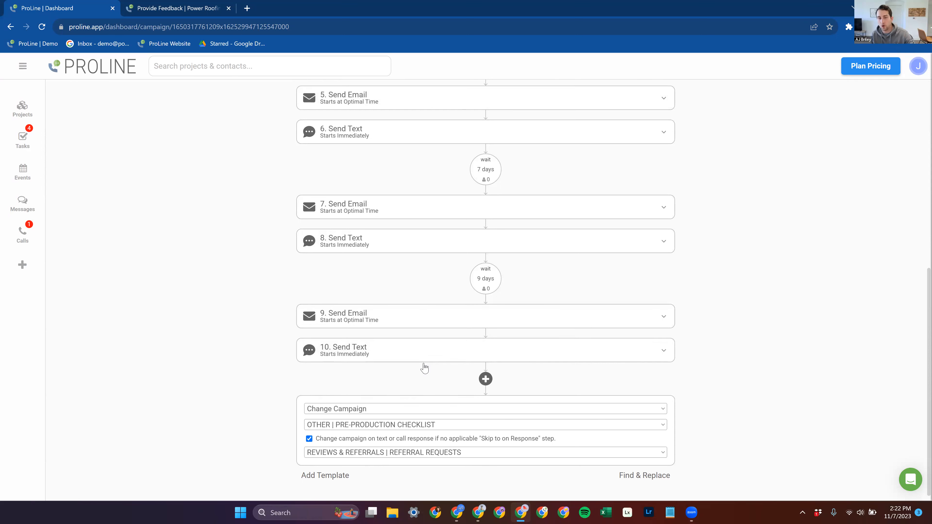
pyautogui.scroll(-5, 529, 266)
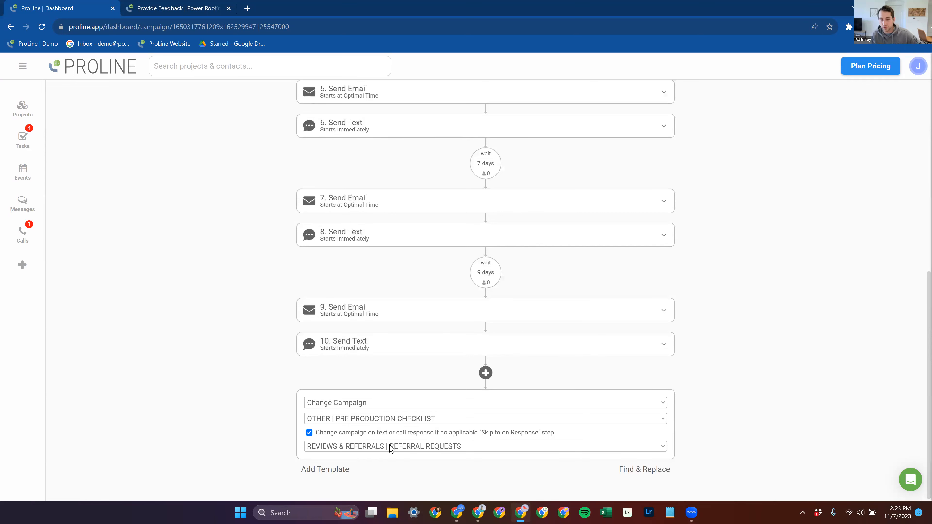
pyautogui.click(387, 419)
pyautogui.click(433, 372)
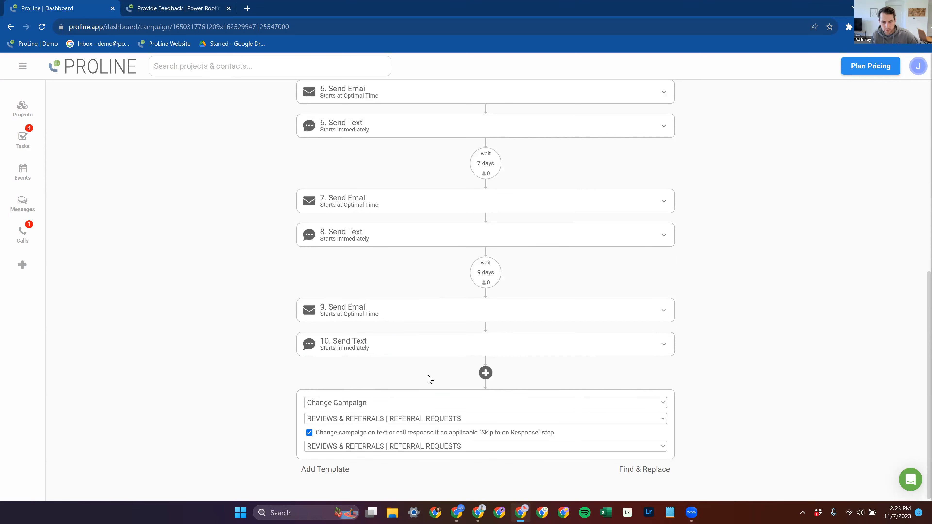
# Review the whole Review Requests sequence of emails, texts and waits down to its end action.
pyautogui.scroll(10, 506, 395)
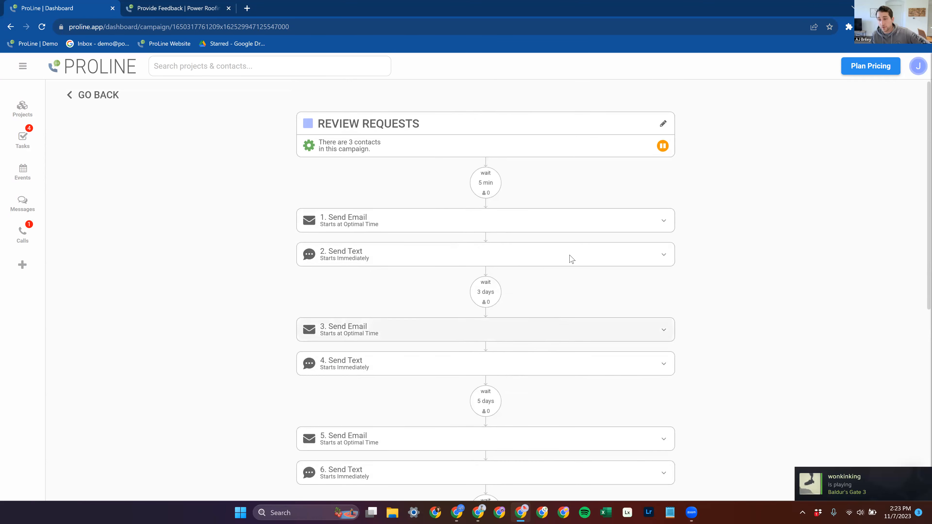
pyautogui.scroll(-8, 422, 220)
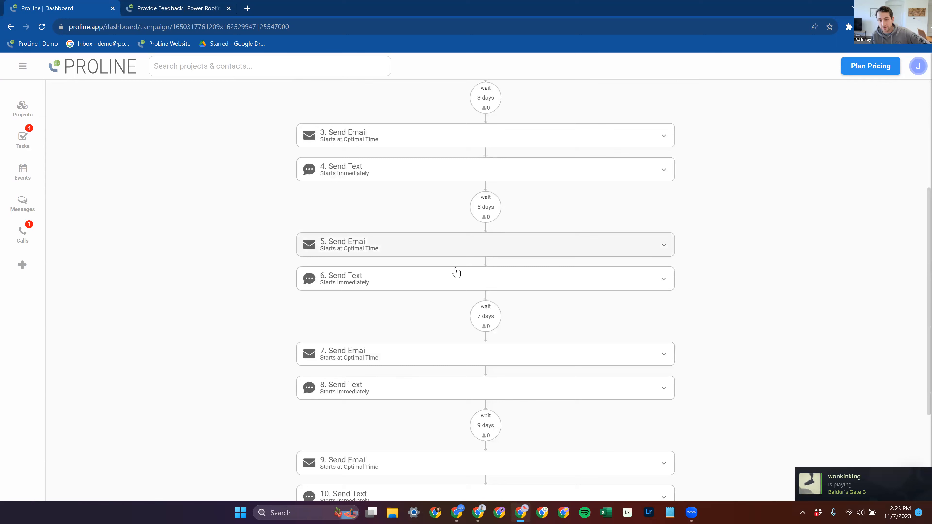
pyautogui.scroll(-2, 456, 275)
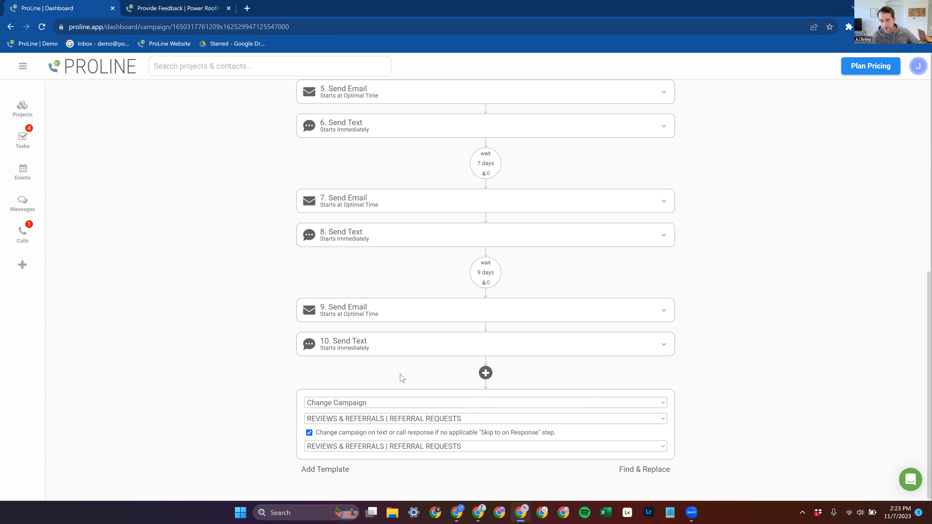
pyautogui.scroll(6, 456, 452)
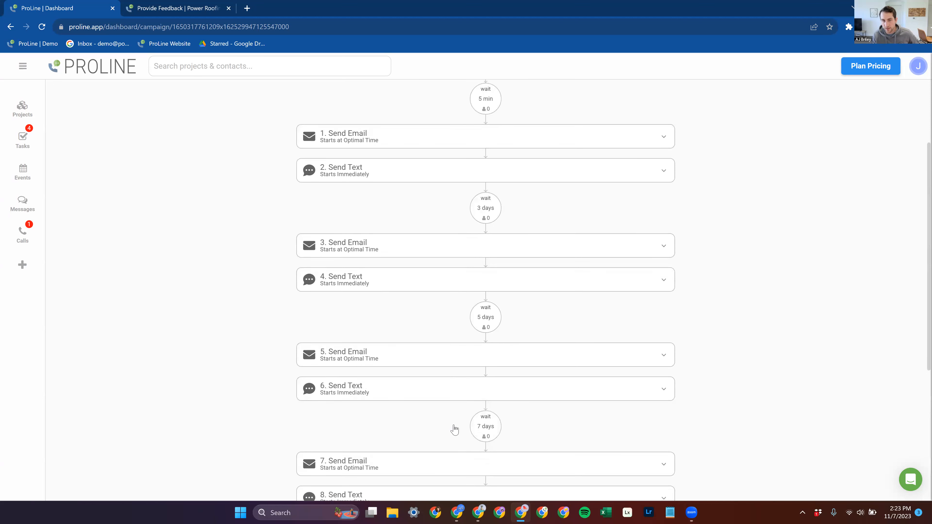
pyautogui.scroll(-5, 567, 277)
pyautogui.scroll(-2, 395, 388)
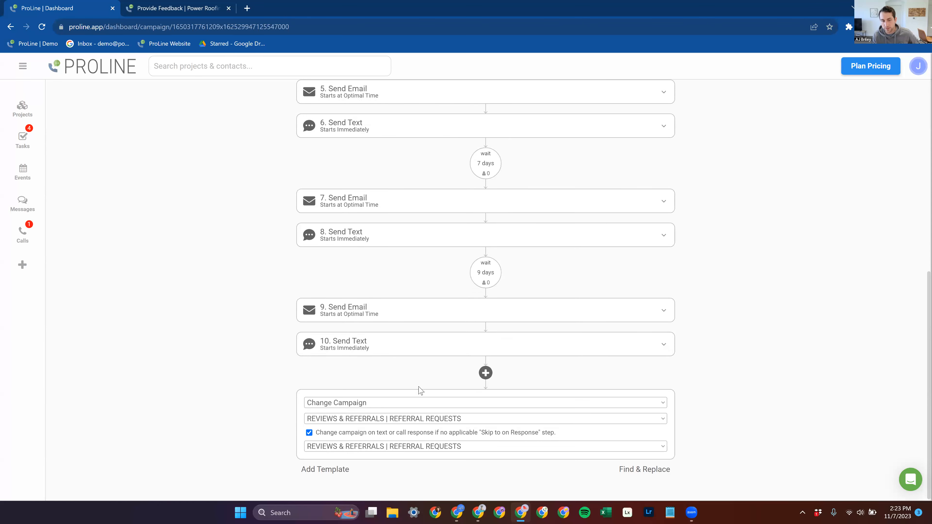
pyautogui.scroll(10, 239, 177)
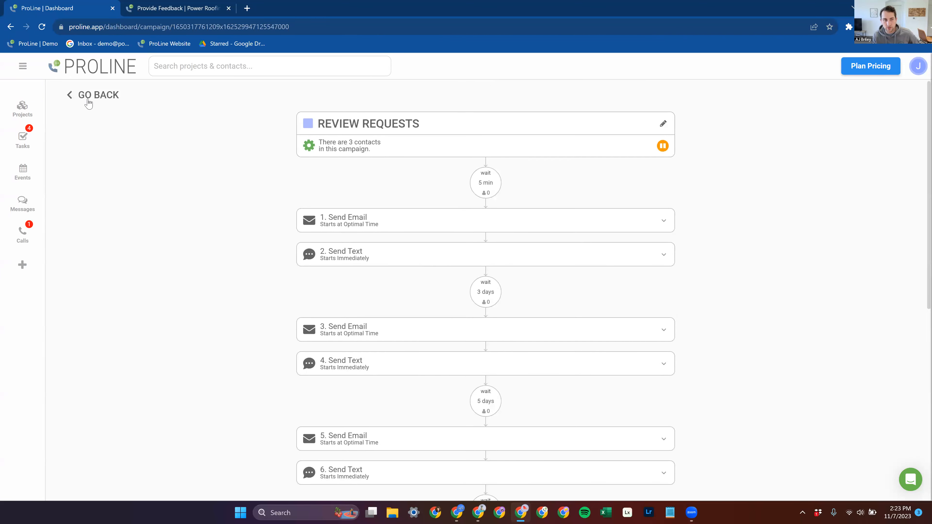
# Open the Referral Requests campaign from the REVIEWS & REFERRALS campaign folder and look over its sequence of steps.
pyautogui.click(22, 68)
pyautogui.click(52, 213)
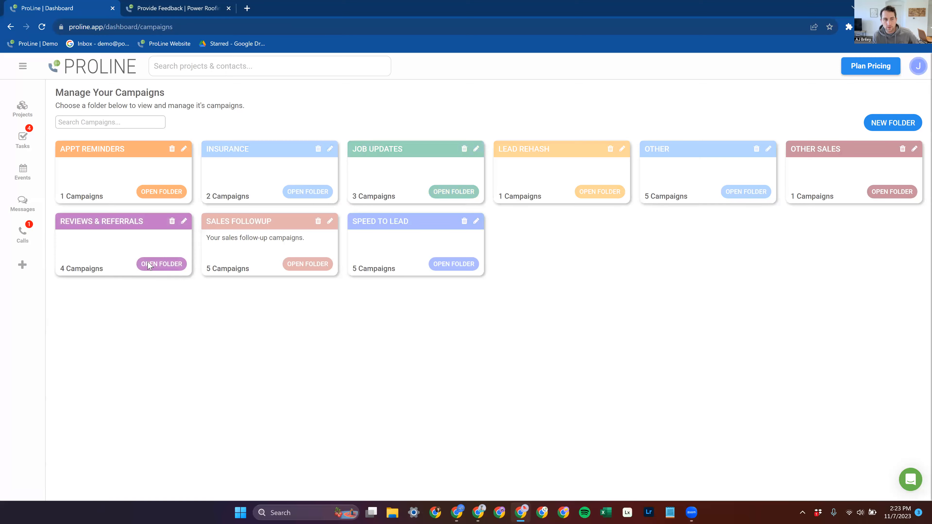
pyautogui.click(162, 264)
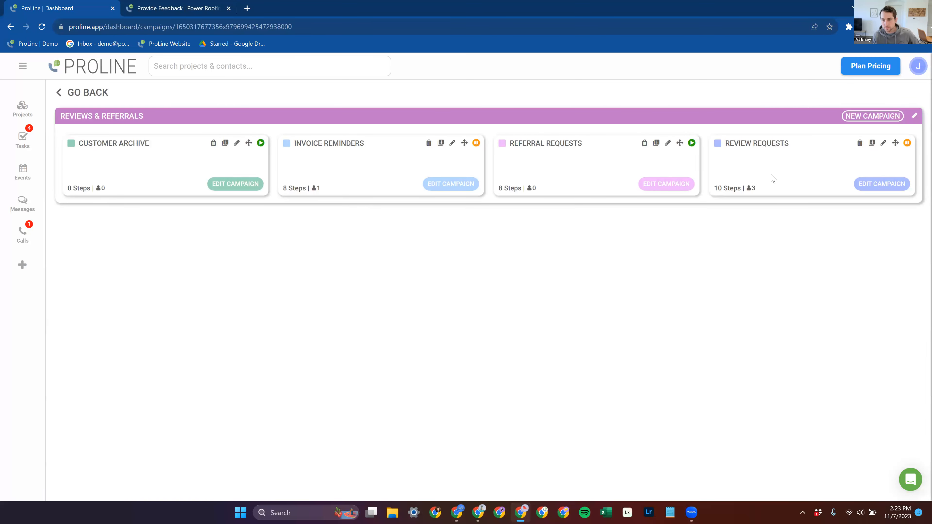
pyautogui.click(664, 184)
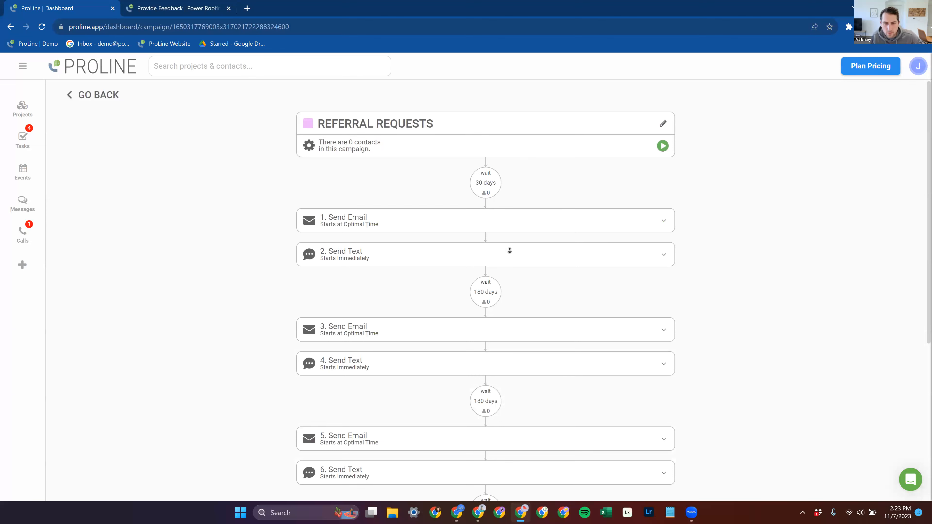
pyautogui.scroll(-6, 510, 251)
pyautogui.scroll(4, 447, 135)
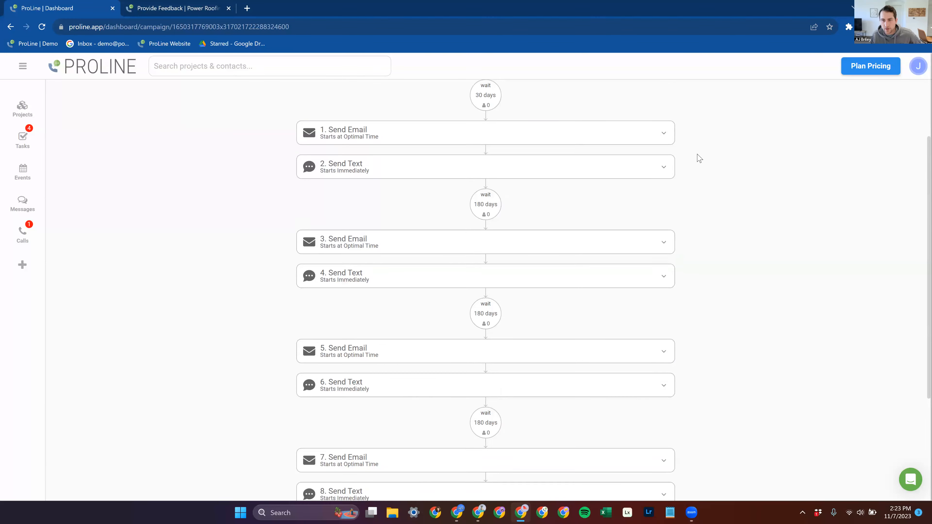
pyautogui.scroll(2, 699, 158)
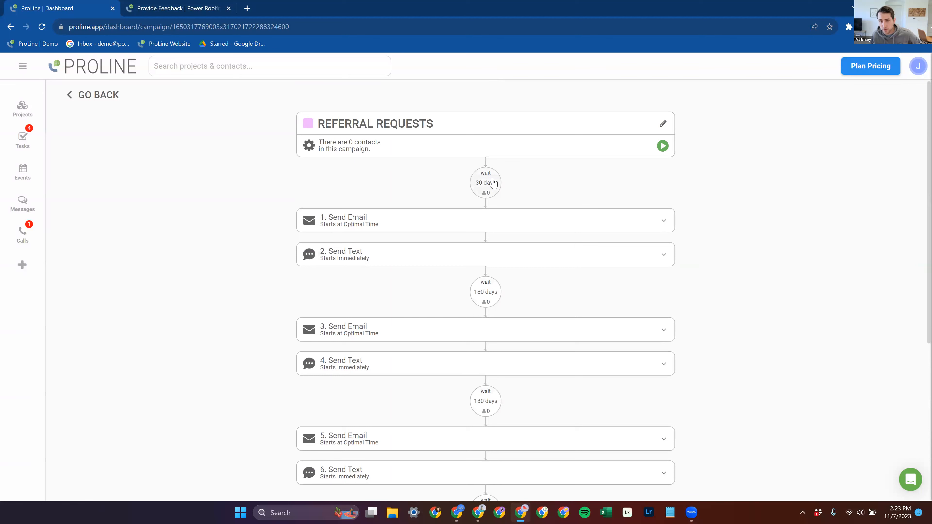
# Glance at the first referral email's settings and examine the waits between the remaining steps and the campaign's end action.
pyautogui.click(486, 228)
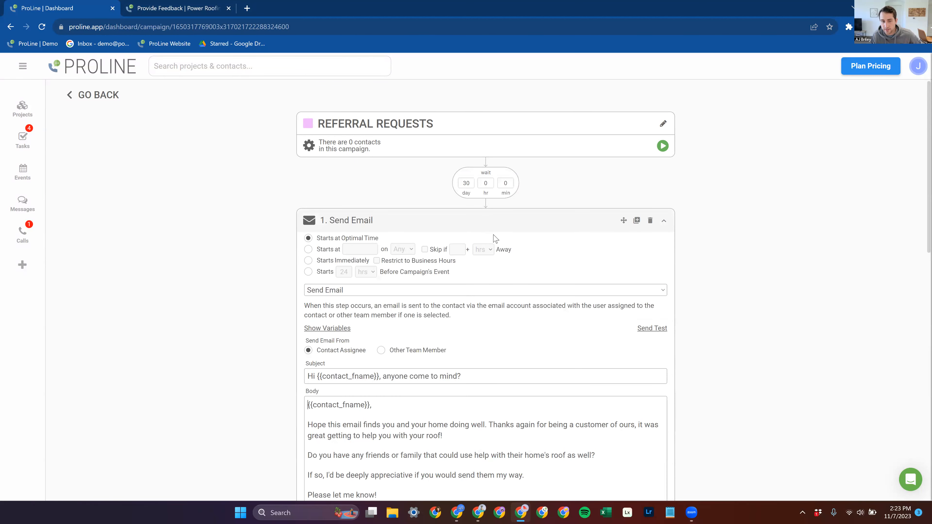
pyautogui.click(497, 212)
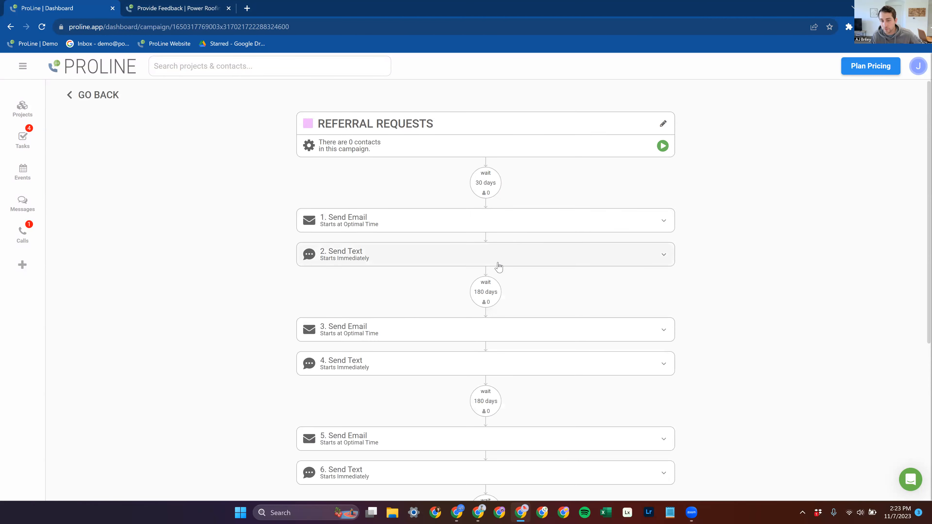
pyautogui.scroll(-2, 512, 261)
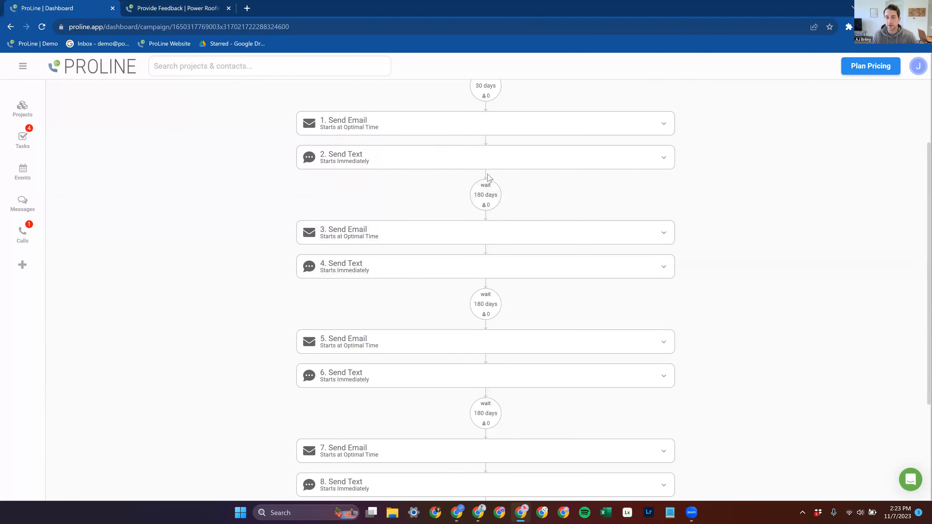
pyautogui.scroll(-2, 530, 225)
pyautogui.scroll(-1, 530, 225)
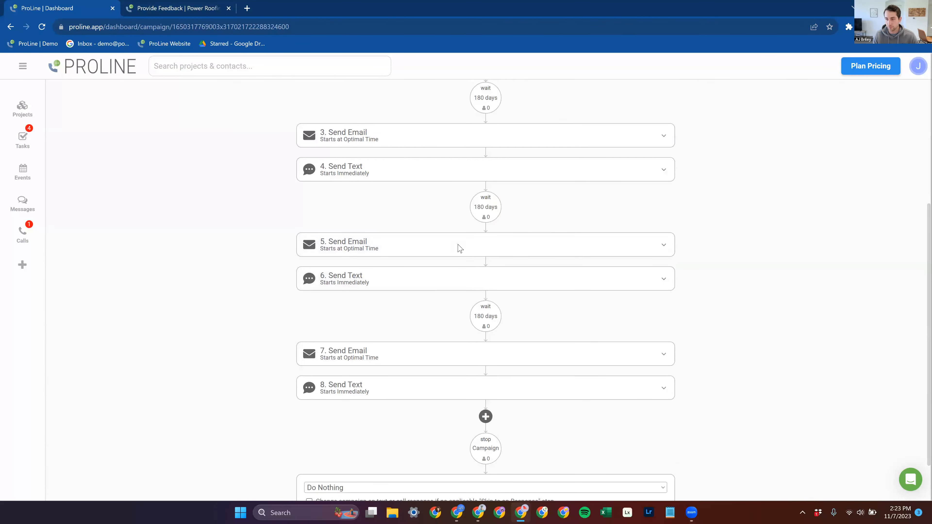
pyautogui.scroll(-2, 459, 247)
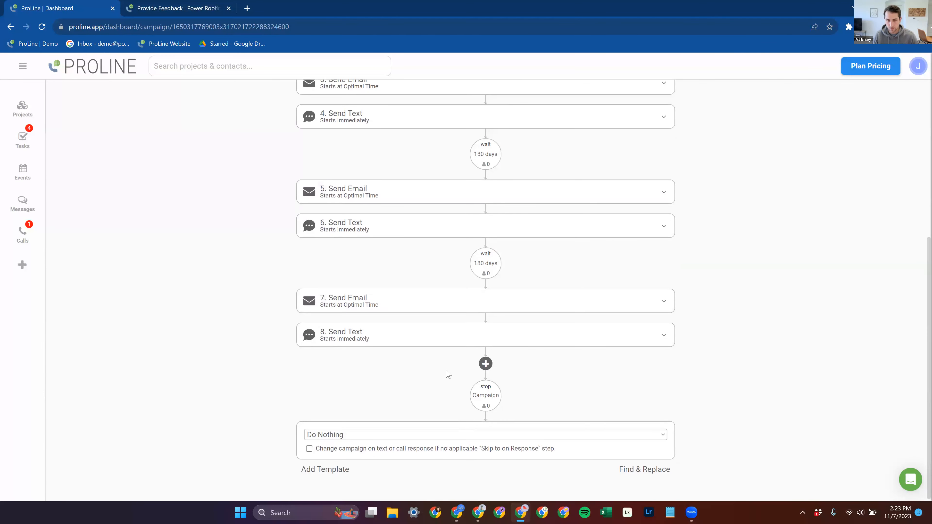
pyautogui.scroll(6, 477, 293)
# Read the message content of the first Send Email and Send Text steps in Referral Requests, and review the rest of the sequence.
pyautogui.click(465, 228)
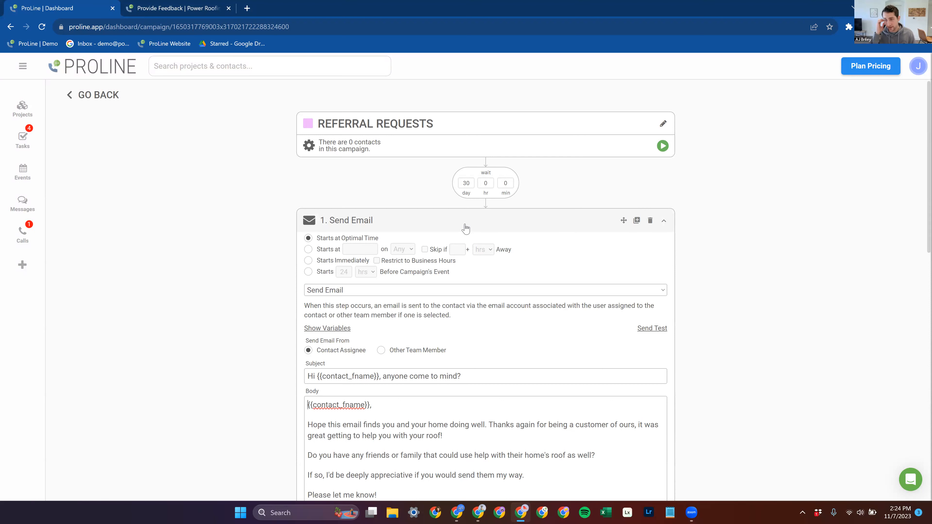
pyautogui.scroll(-4, 383, 295)
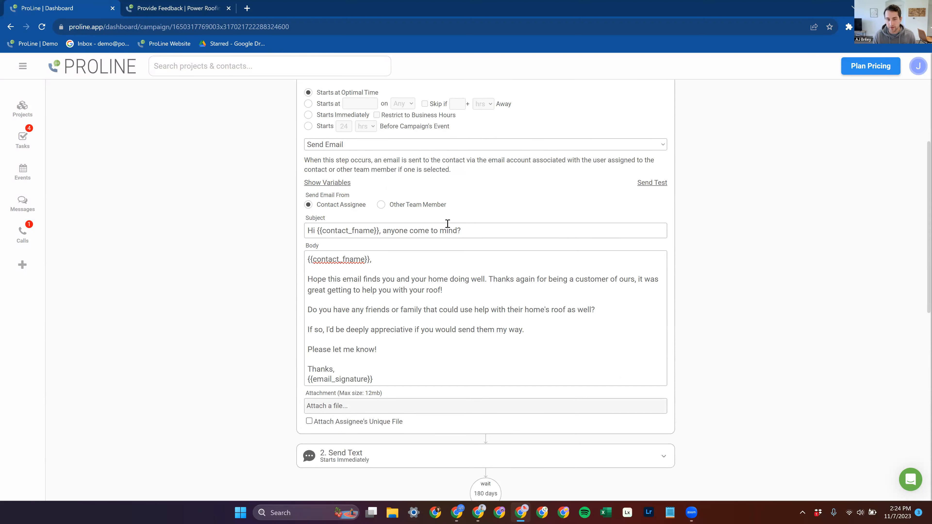
pyautogui.click(417, 450)
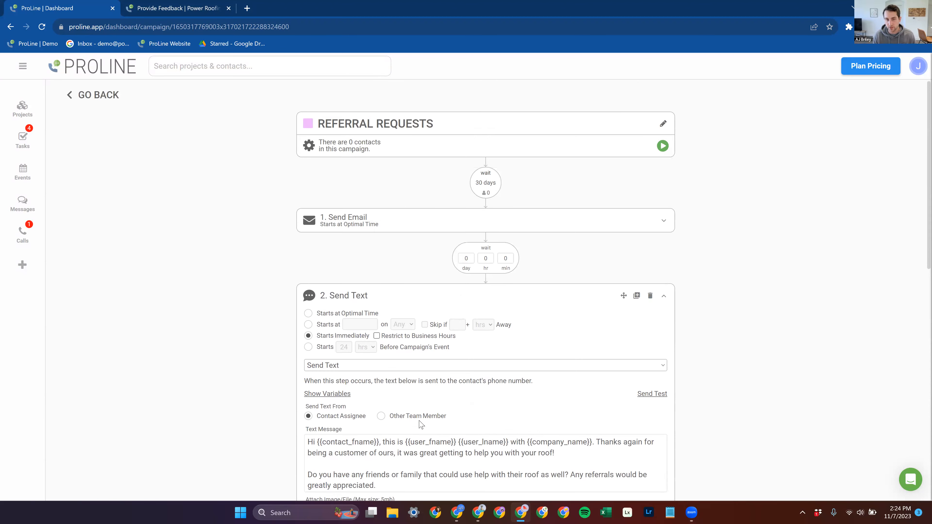
pyautogui.scroll(3, 436, 424)
pyautogui.click(433, 298)
pyautogui.scroll(-7, 459, 345)
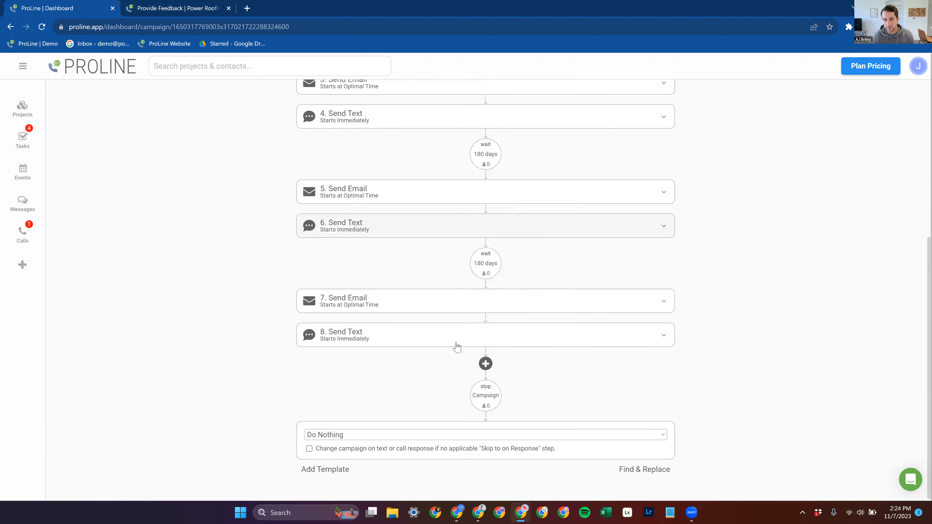
pyautogui.scroll(7, 378, 303)
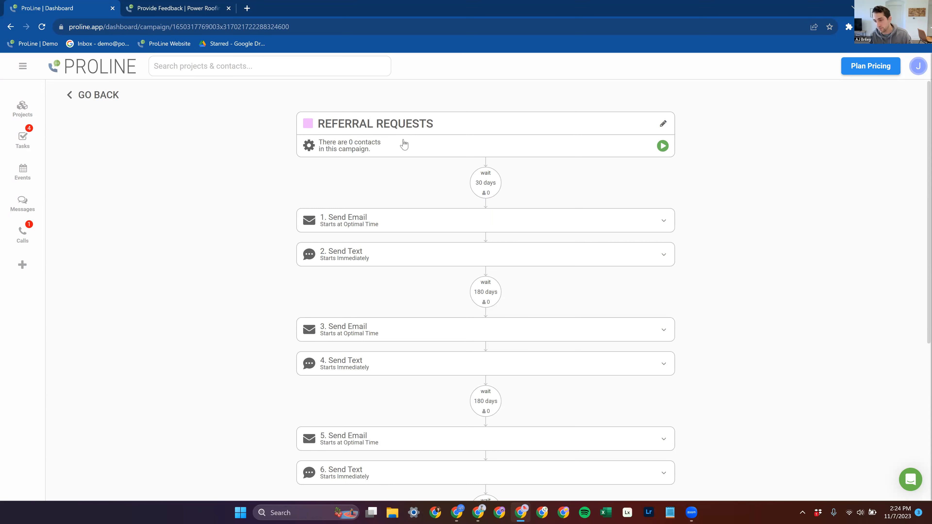
pyautogui.scroll(-5, 477, 283)
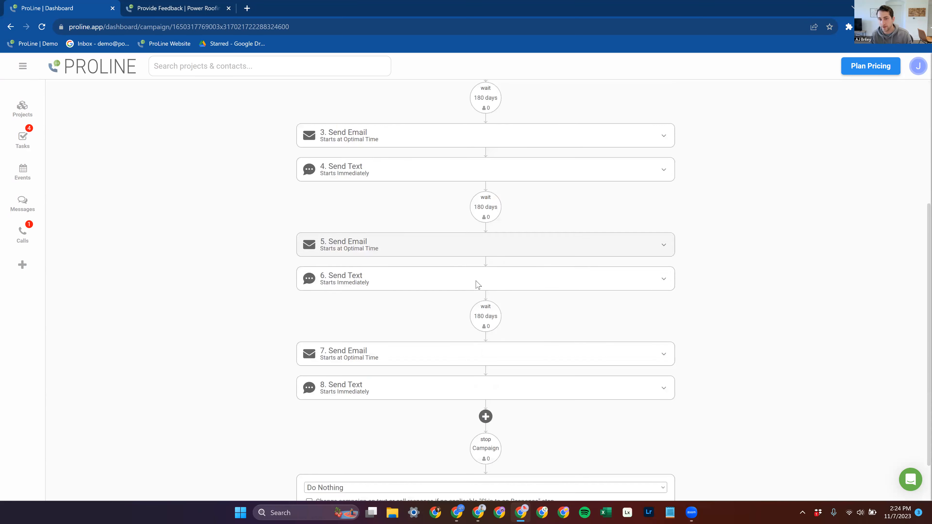
pyautogui.scroll(5, 483, 370)
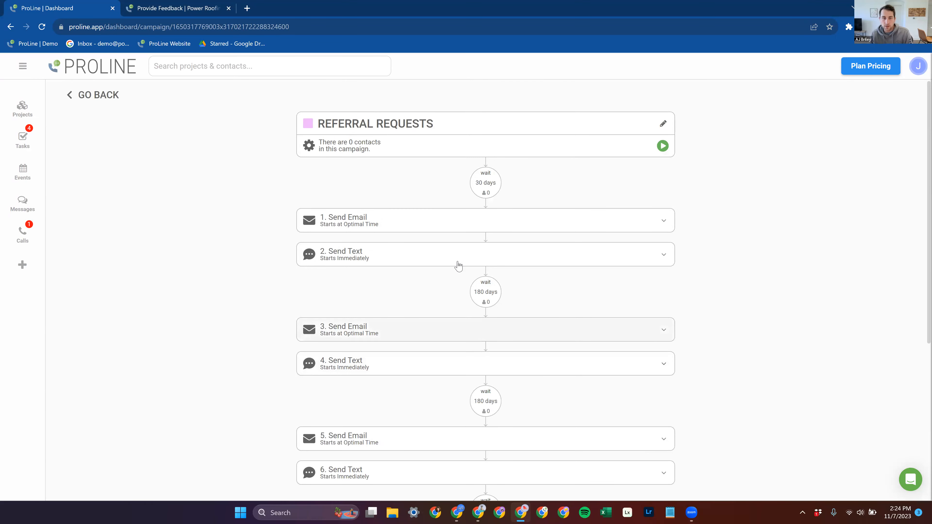
# Return to the projects board and open the automation of the PAID & CLOSED stage from its archived projects.
pyautogui.click(89, 97)
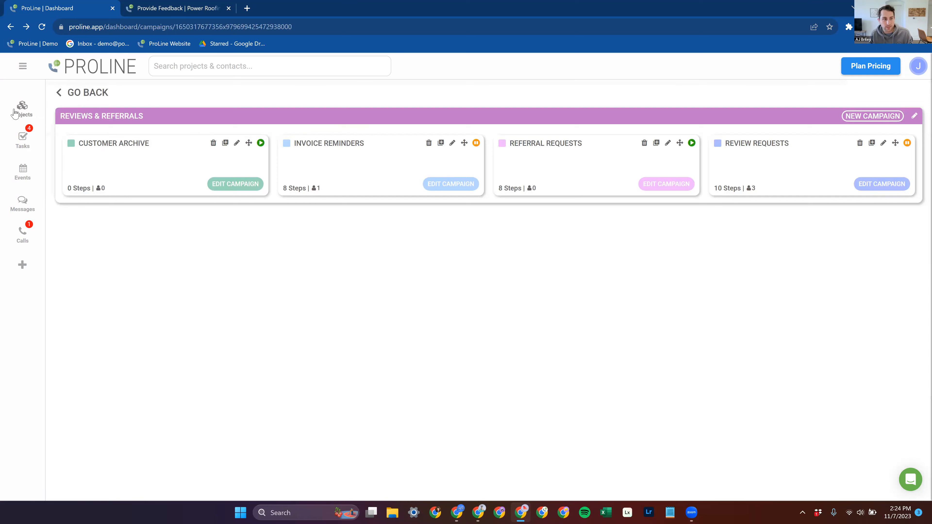
pyautogui.click(22, 109)
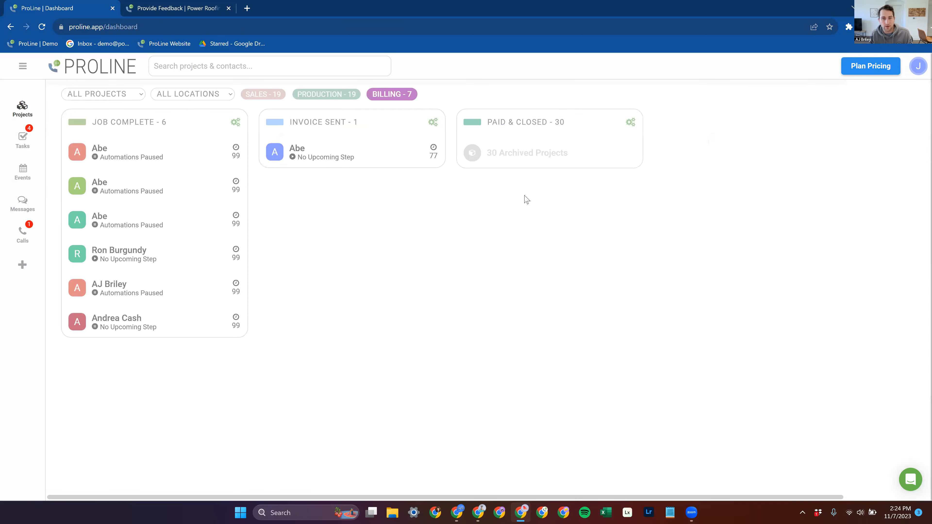
pyautogui.click(546, 164)
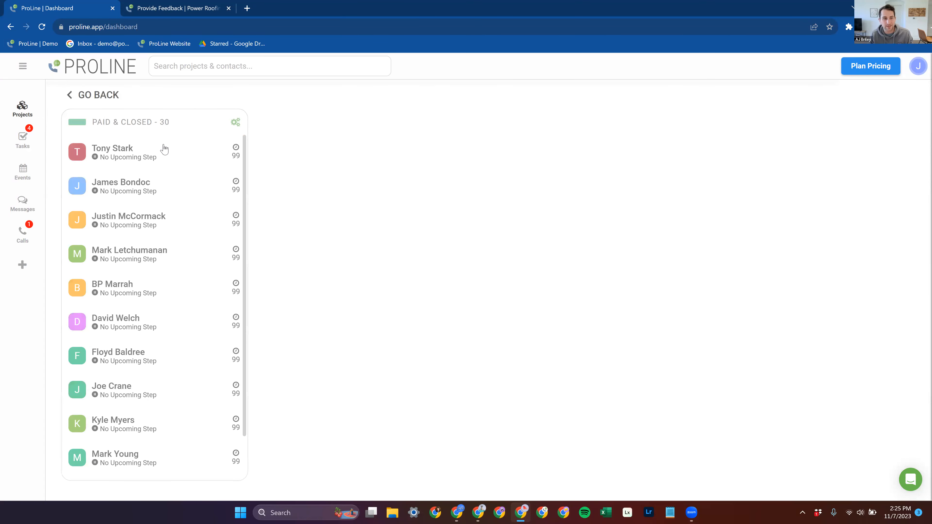
pyautogui.click(234, 124)
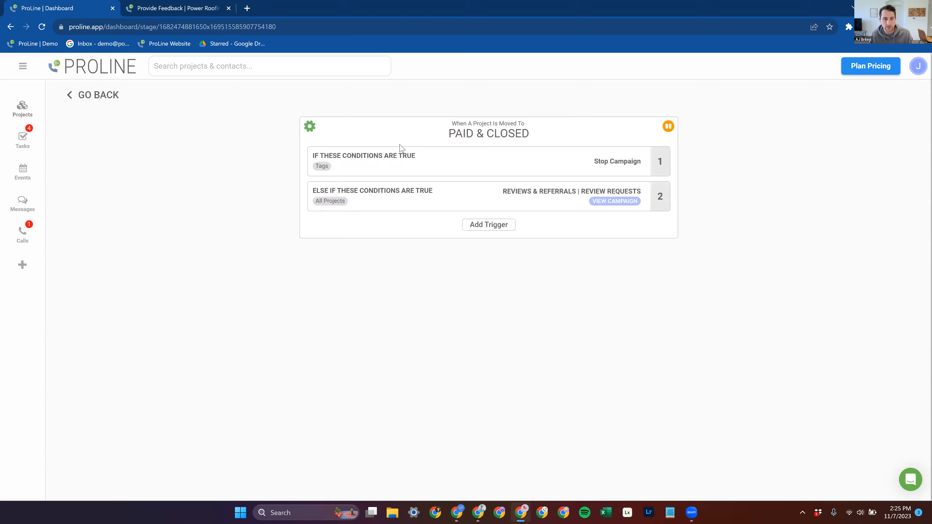
# Return to the projects board, reopen the PAID & CLOSED automation, and open its Review Requests campaign at the end action settings.
pyautogui.click(109, 96)
pyautogui.click(519, 151)
pyautogui.click(105, 98)
pyautogui.click(630, 122)
pyautogui.click(609, 203)
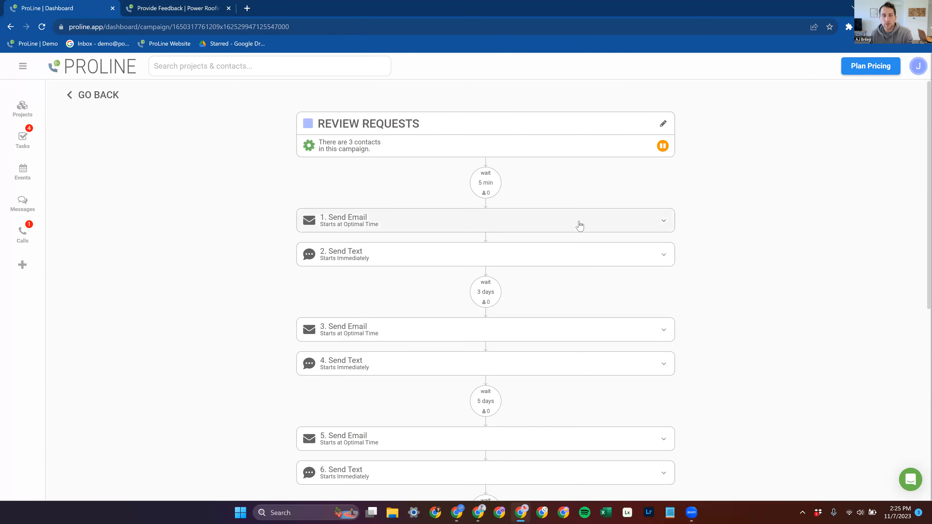
pyautogui.scroll(-10, 402, 267)
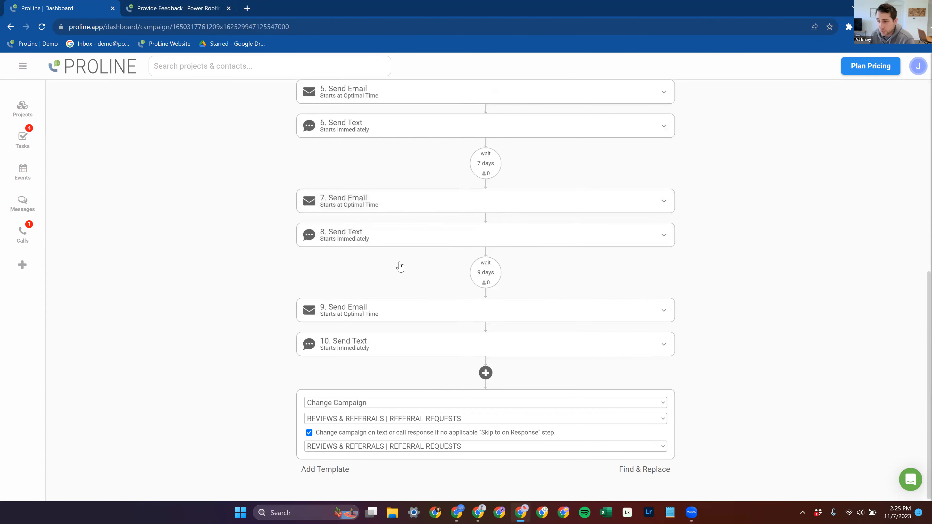
pyautogui.scroll(5, 447, 261)
pyautogui.scroll(-5, 447, 264)
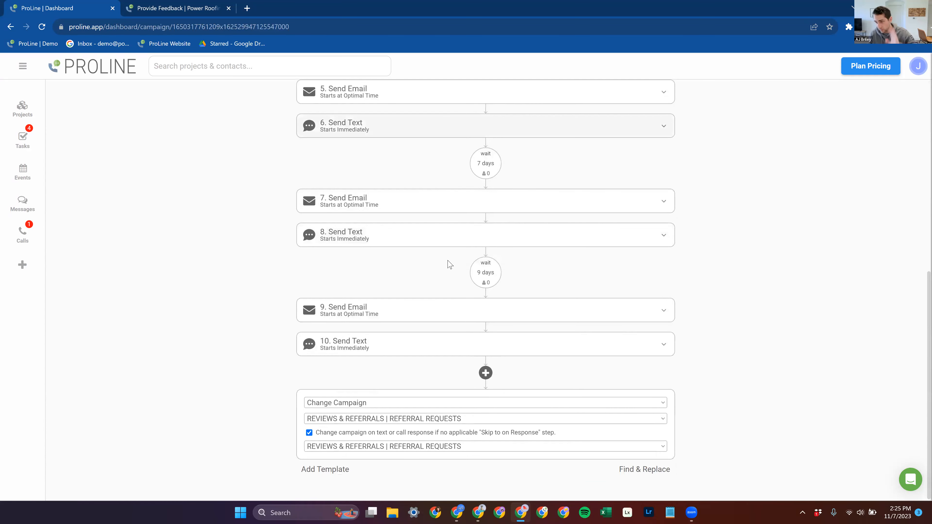
# Set the Review Requests campaign's end action to Do Nothing and turn off changing campaign on text or call response.
pyautogui.click(392, 419)
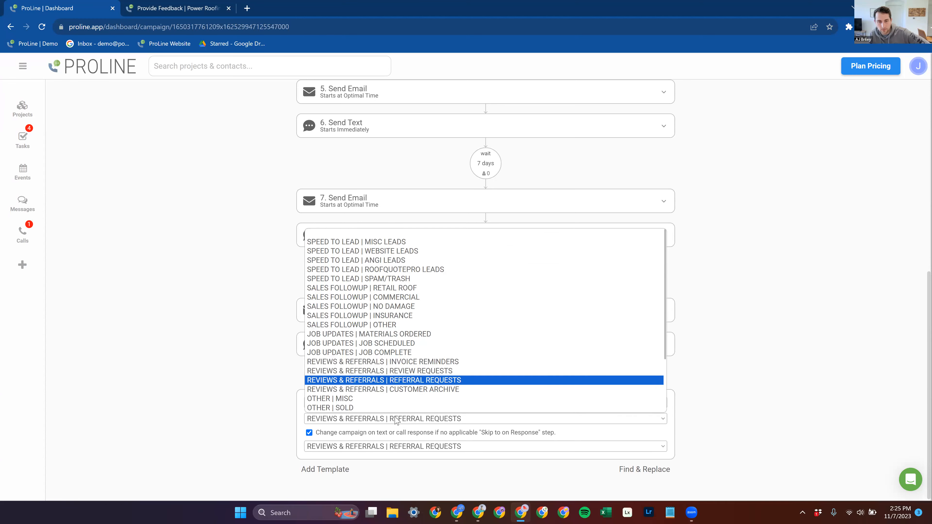
pyautogui.click(385, 233)
pyautogui.click(364, 406)
pyautogui.click(363, 411)
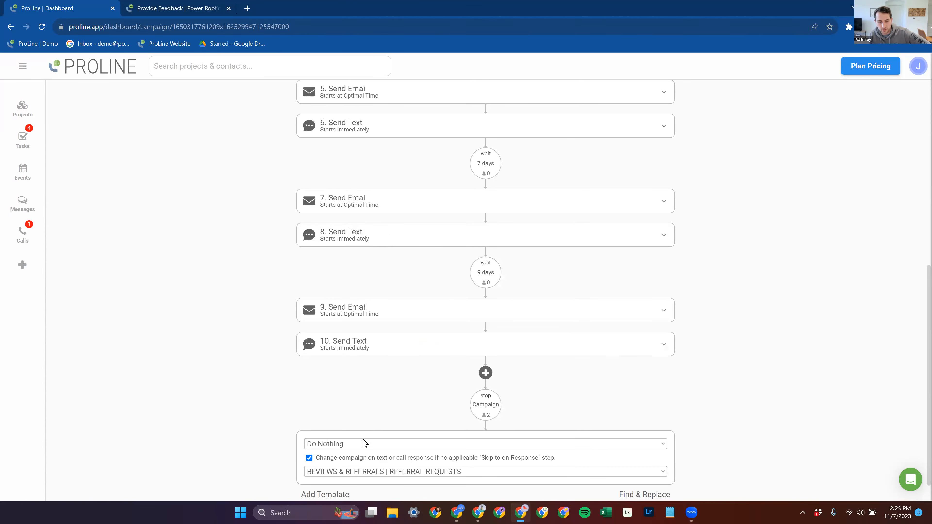
pyautogui.click(341, 474)
pyautogui.click(341, 473)
pyautogui.click(309, 457)
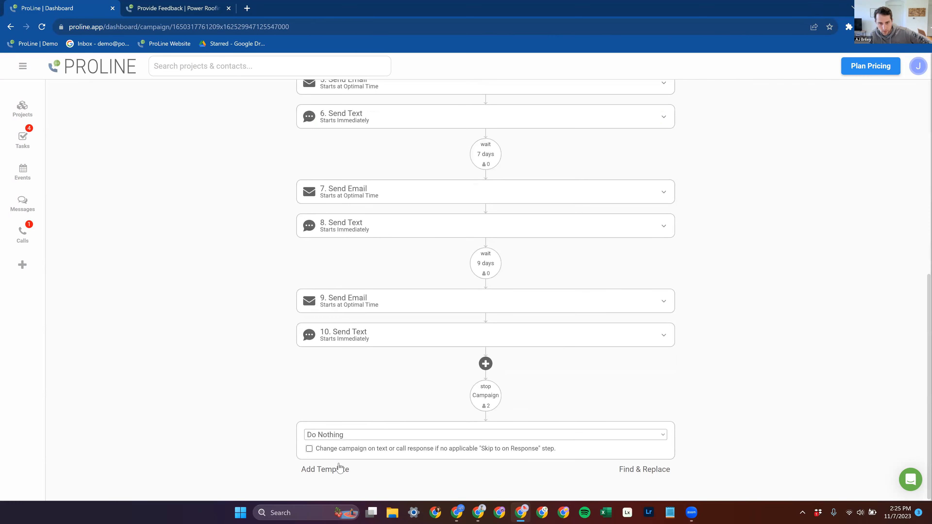
# Replace all existing steps in Review Requests with the Reviews & Referrals (Residential Roofing) template.
pyautogui.click(354, 487)
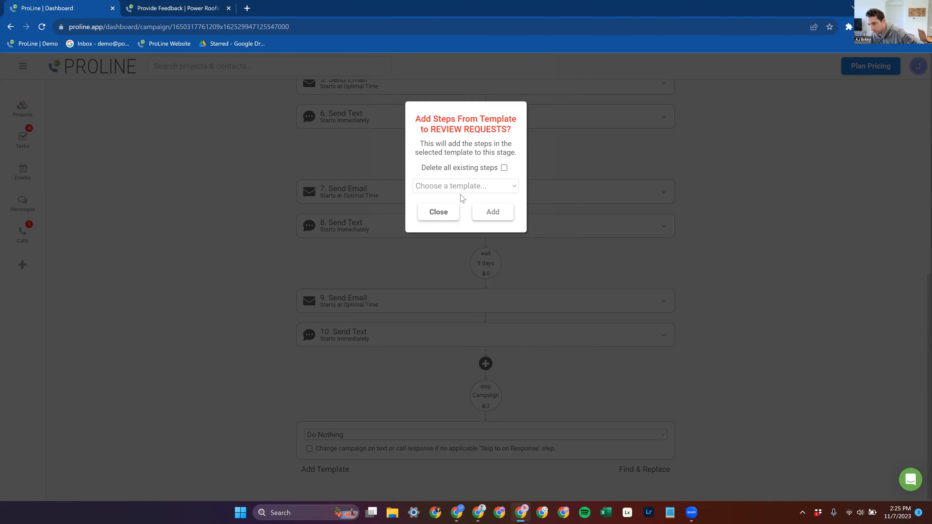
pyautogui.click(466, 186)
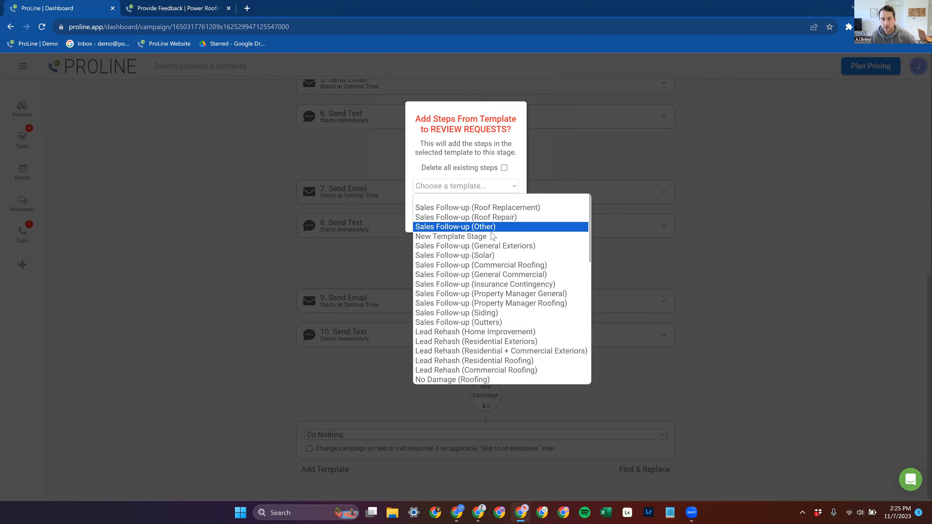
pyautogui.scroll(-5, 494, 240)
pyautogui.scroll(-2, 499, 257)
pyautogui.scroll(1, 512, 301)
pyautogui.scroll(10, 510, 300)
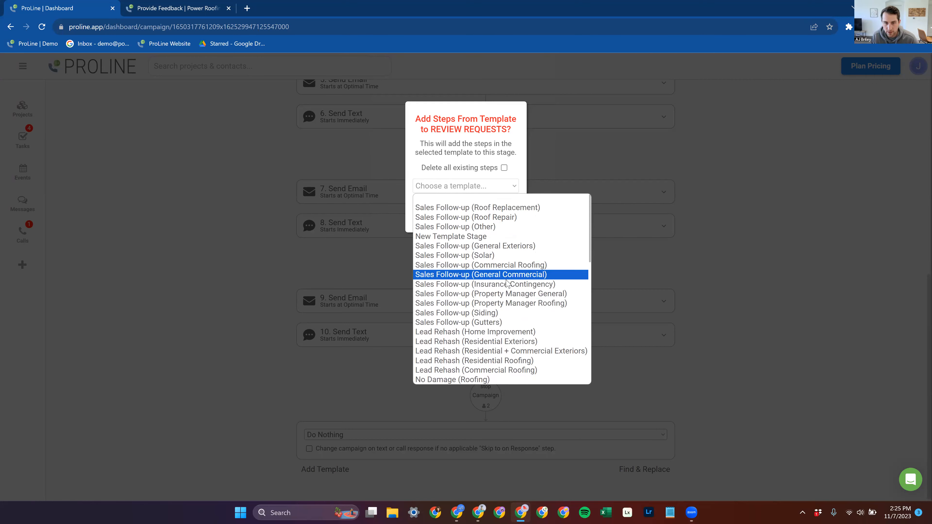
pyautogui.scroll(-5, 507, 283)
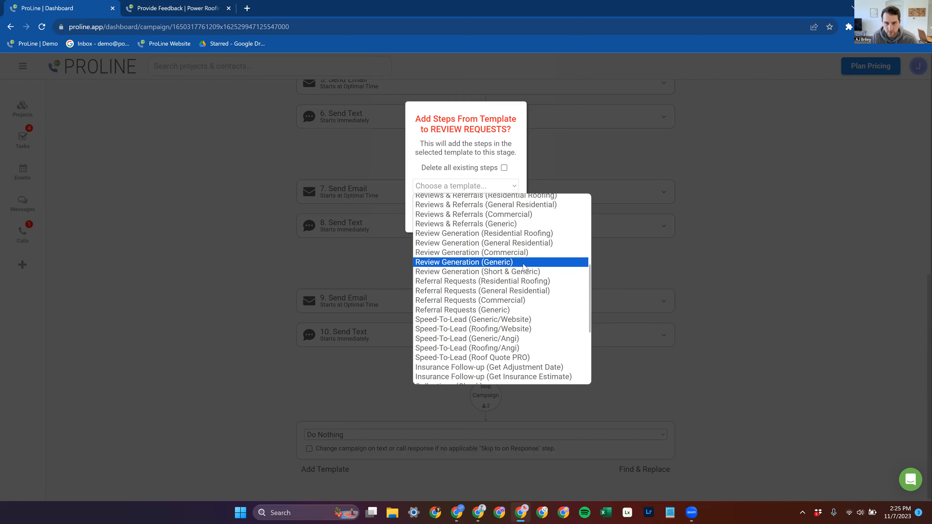
pyautogui.scroll(3, 524, 266)
pyautogui.click(547, 290)
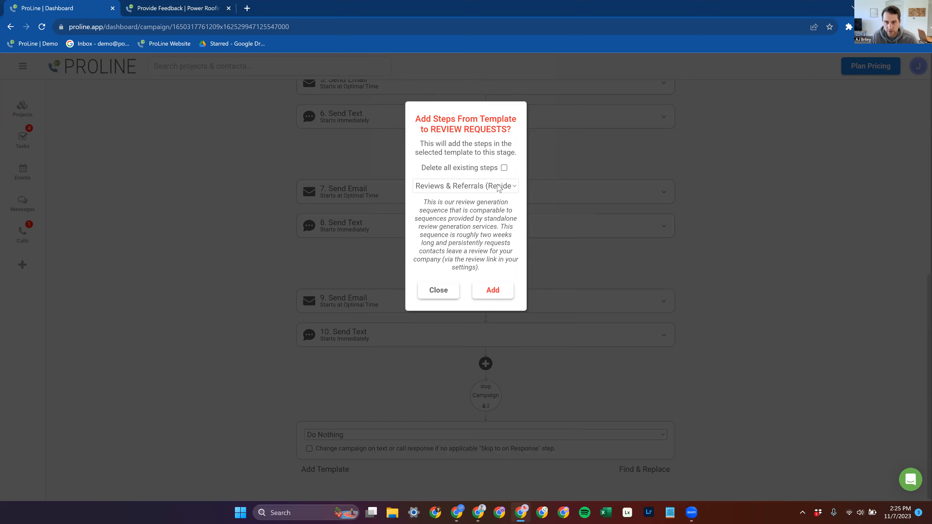
pyautogui.click(504, 167)
pyautogui.click(490, 290)
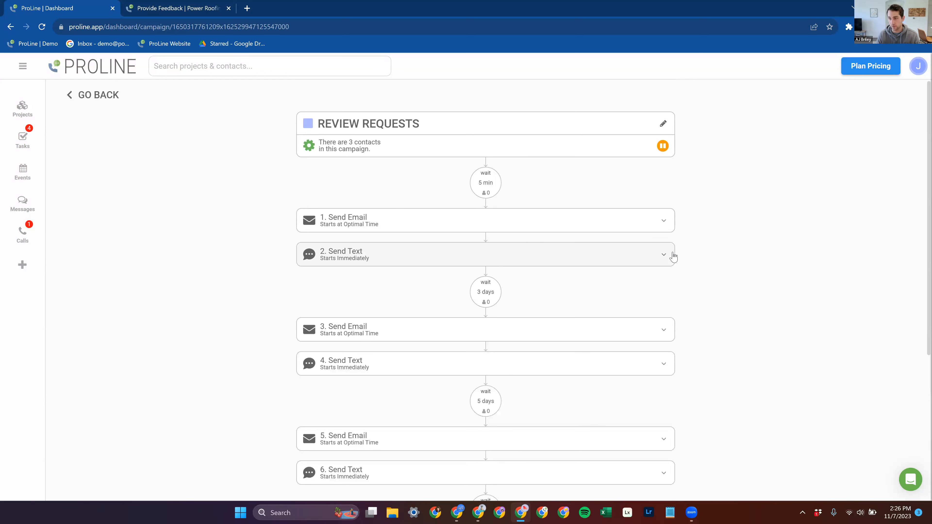
# Look through the new Review Requests sequence from the first email to the steps around Skip to on Response.
pyautogui.scroll(-5, 572, 264)
pyautogui.scroll(-3, 667, 260)
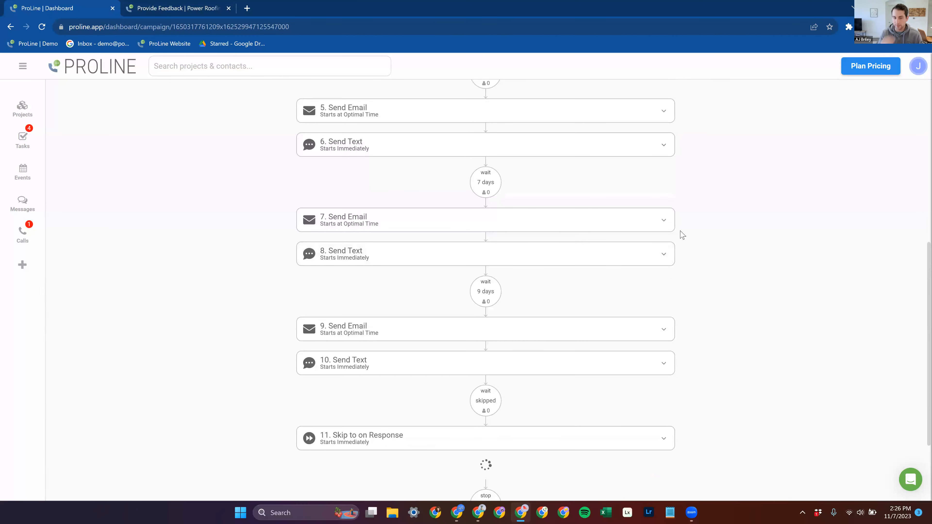
pyautogui.scroll(-3, 484, 301)
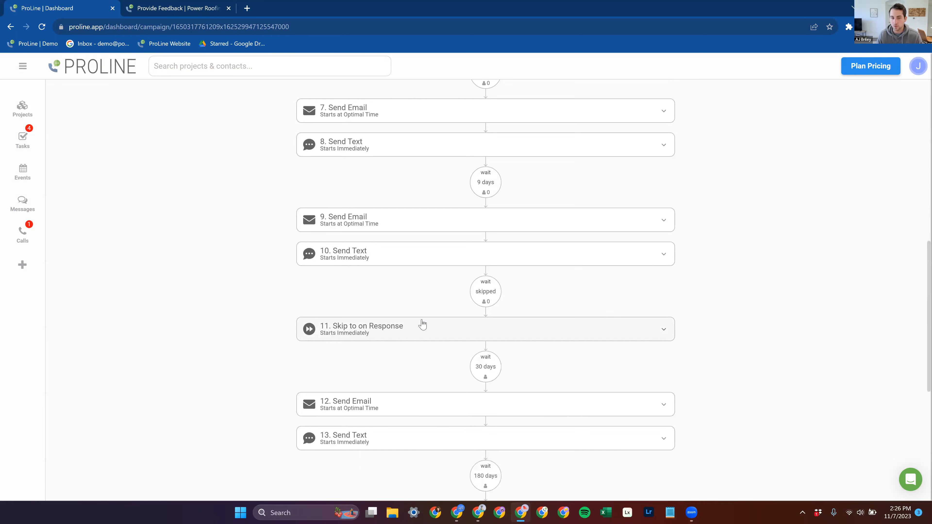
pyautogui.scroll(15, 383, 356)
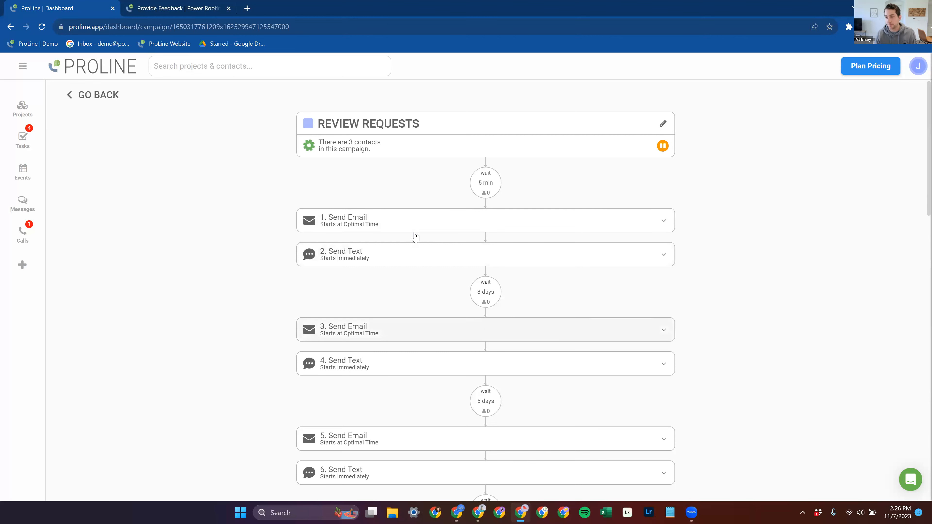
pyautogui.scroll(-3, 529, 313)
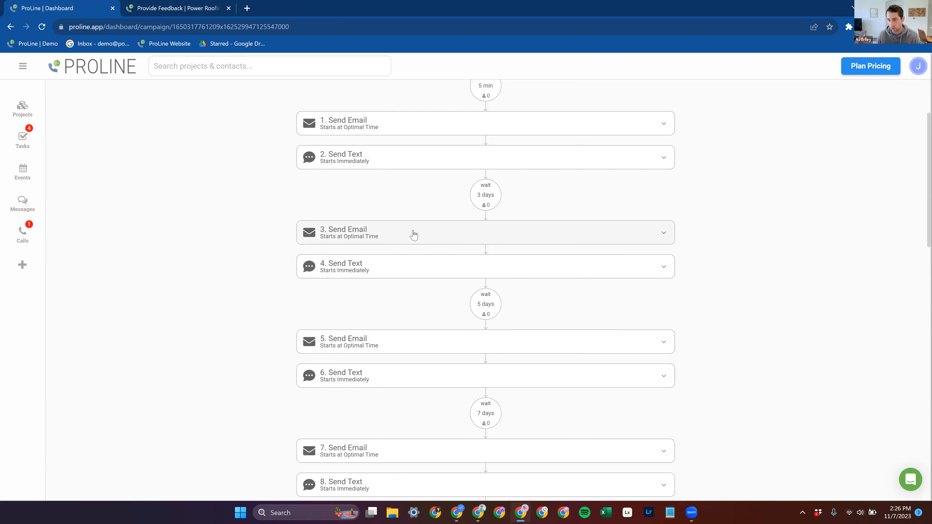
pyautogui.scroll(-3, 485, 250)
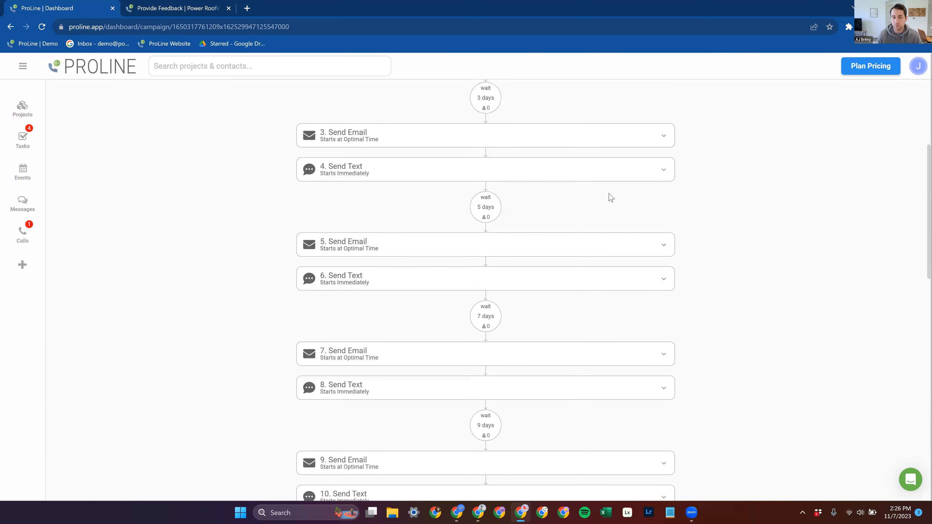
pyautogui.scroll(-1, 631, 183)
pyautogui.scroll(-5, 462, 306)
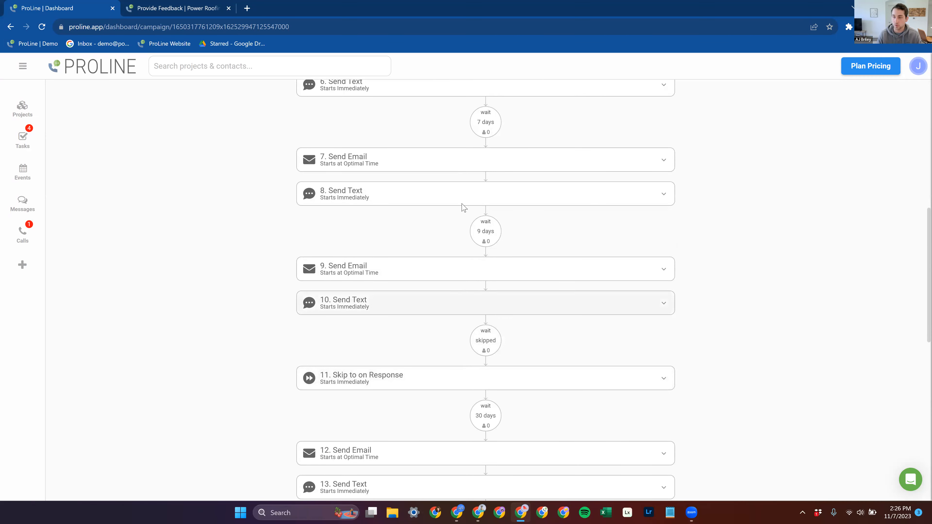
pyautogui.scroll(-3, 427, 266)
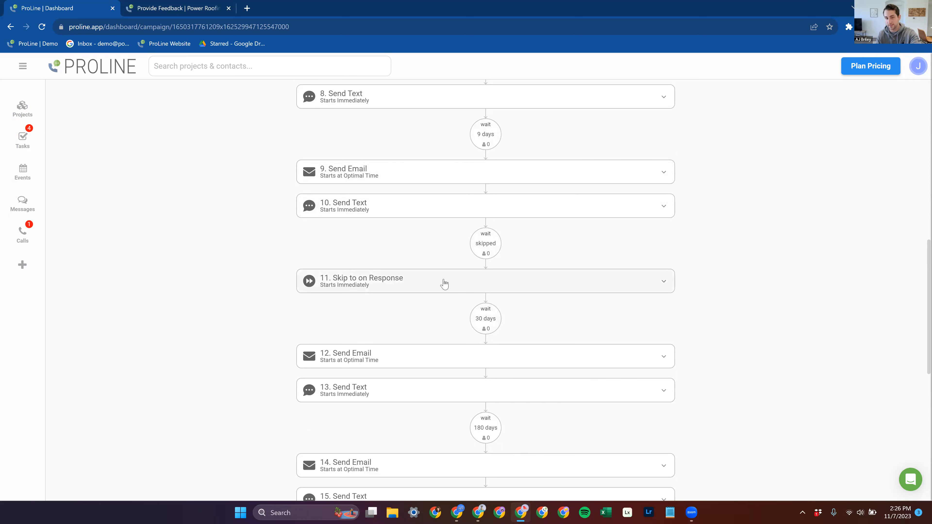
pyautogui.scroll(-2, 509, 192)
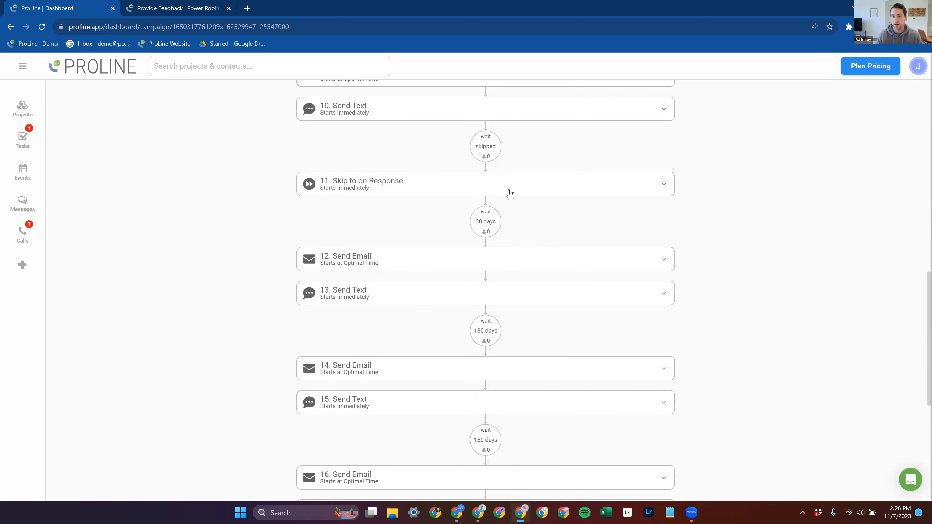
# Examine the emails, texts and waits that follow the Skip to on Response step in Review Requests.
pyautogui.scroll(4, 447, 157)
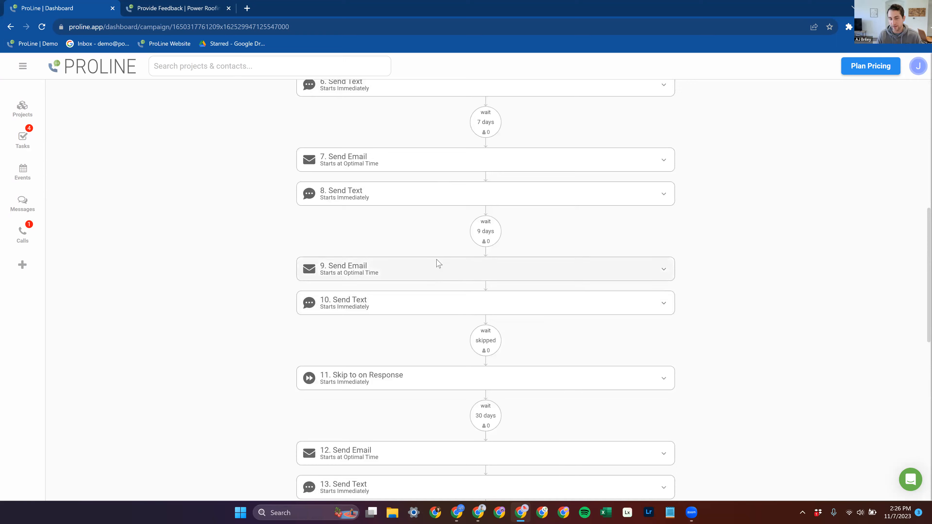
pyautogui.scroll(-2, 432, 348)
pyautogui.scroll(-2, 461, 365)
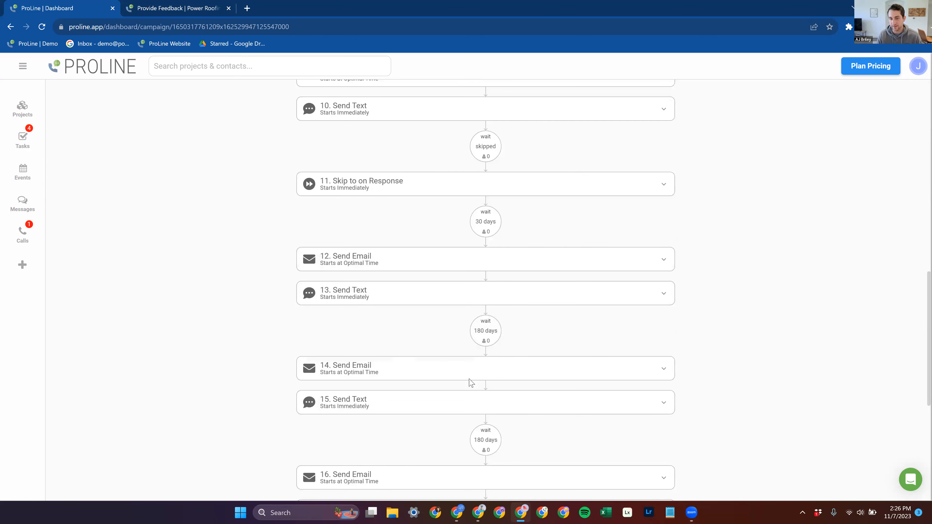
pyautogui.scroll(-2, 468, 382)
pyautogui.click(428, 166)
pyautogui.scroll(-3, 470, 358)
pyautogui.scroll(3, 477, 330)
pyautogui.click(488, 164)
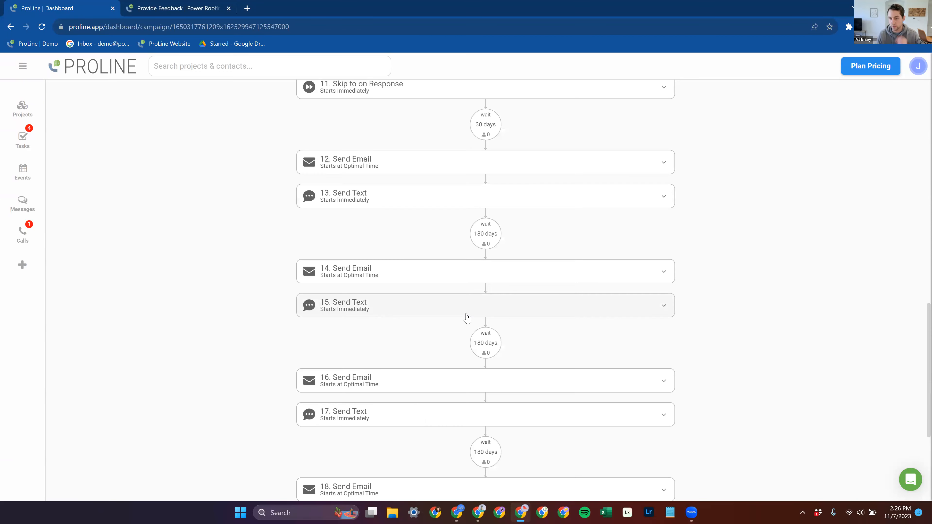
# Review the whole combined sequence of Review Requests again, from its opening messages through to the campaign's end action.
pyautogui.scroll(5, 466, 316)
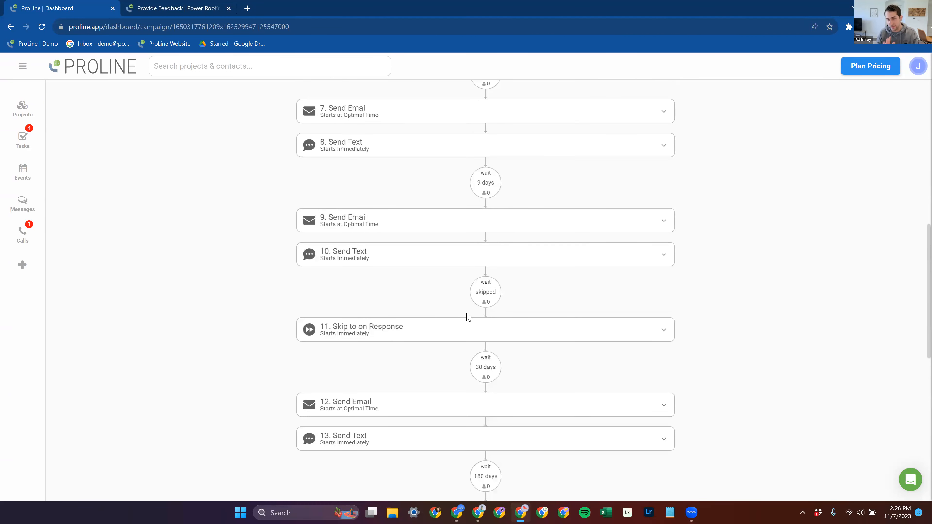
pyautogui.scroll(10, 463, 334)
pyautogui.scroll(-15, 467, 345)
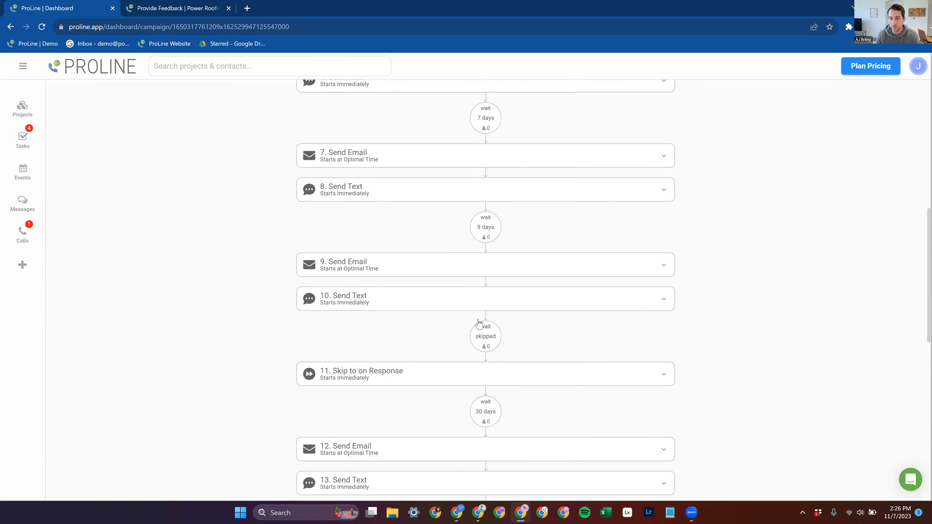
pyautogui.scroll(10, 478, 346)
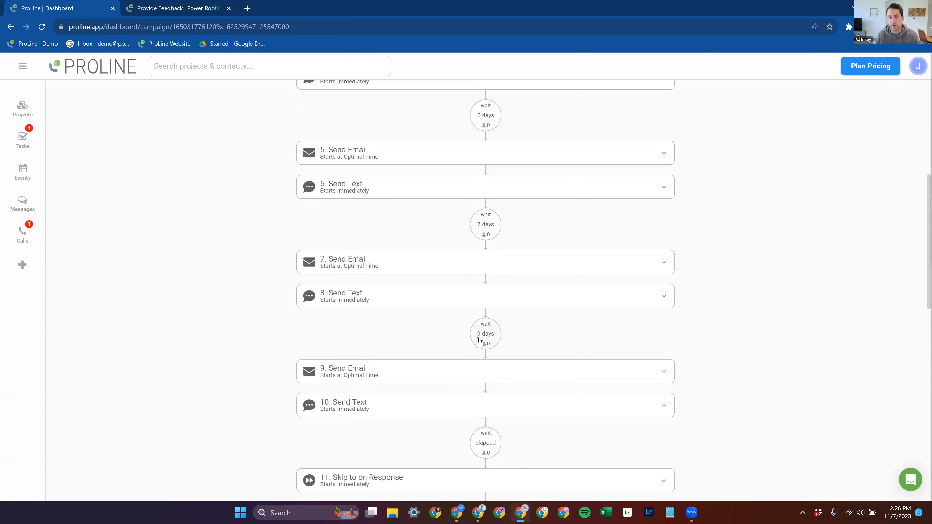
pyautogui.scroll(8, 477, 338)
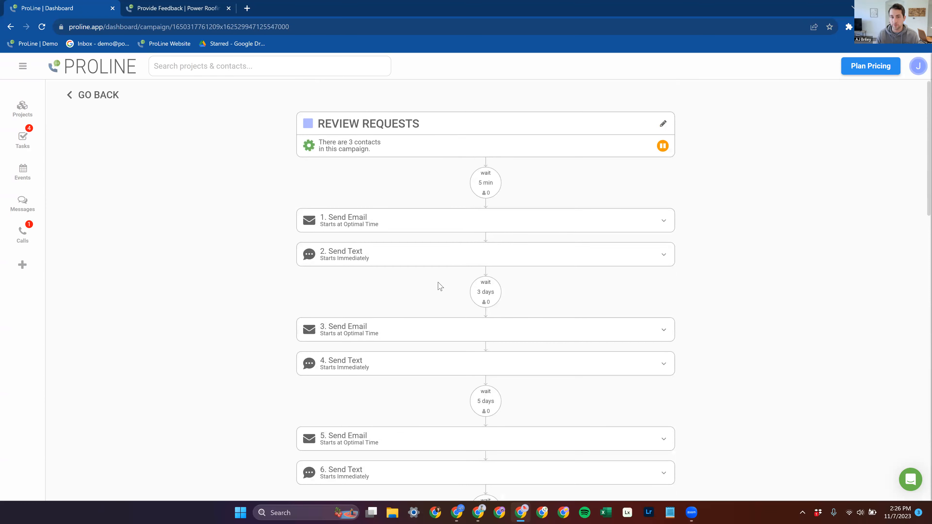
pyautogui.scroll(-4, 439, 287)
pyautogui.scroll(-10, 435, 263)
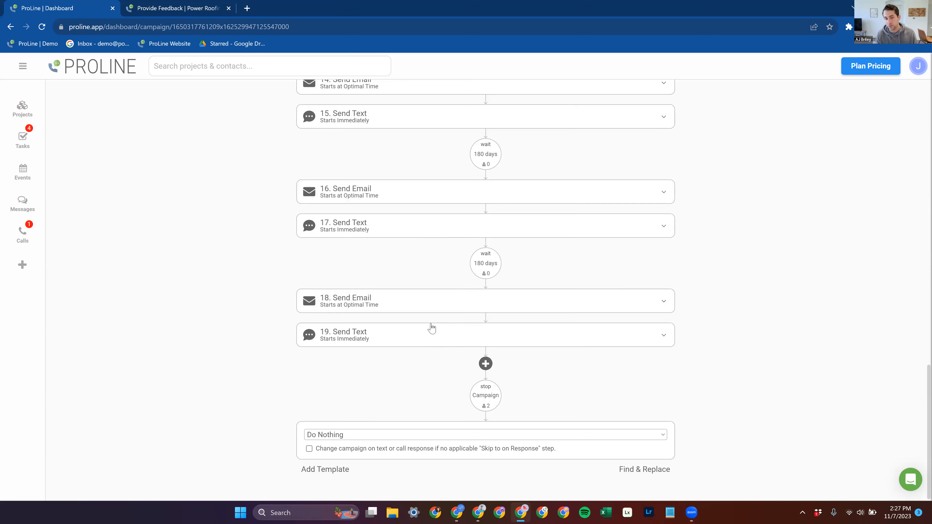
pyautogui.scroll(12, 433, 323)
pyautogui.scroll(5, 463, 356)
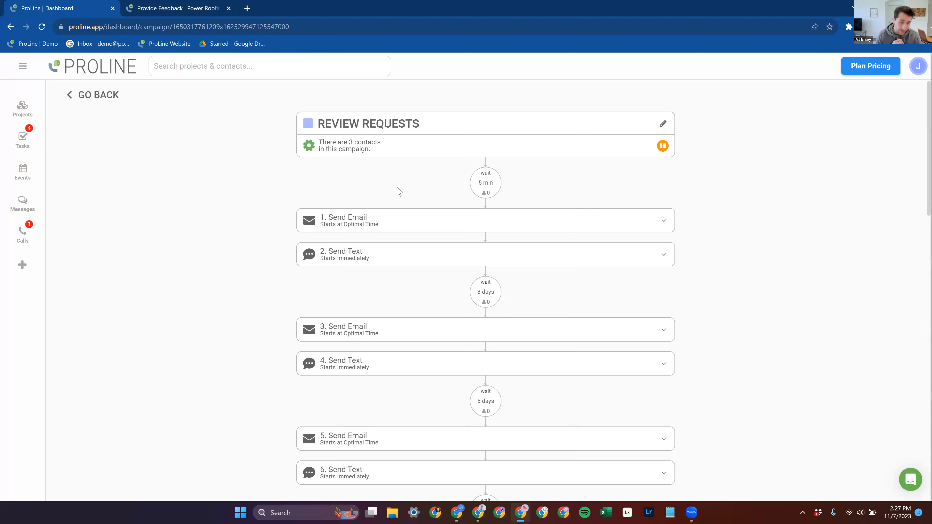
# Return to the PAID & CLOSED automation and inspect the conditions and actions of its first trigger, the Blacklist exception.
pyautogui.click(129, 111)
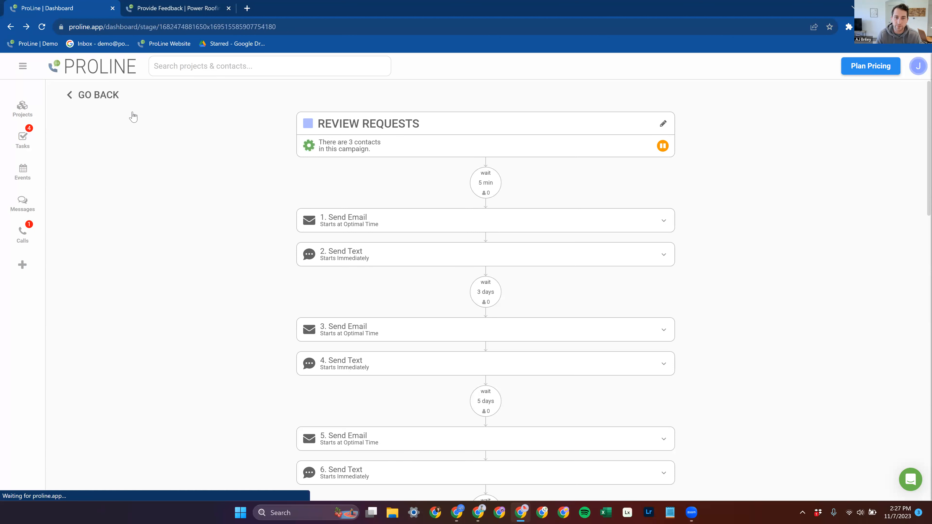
pyautogui.click(160, 113)
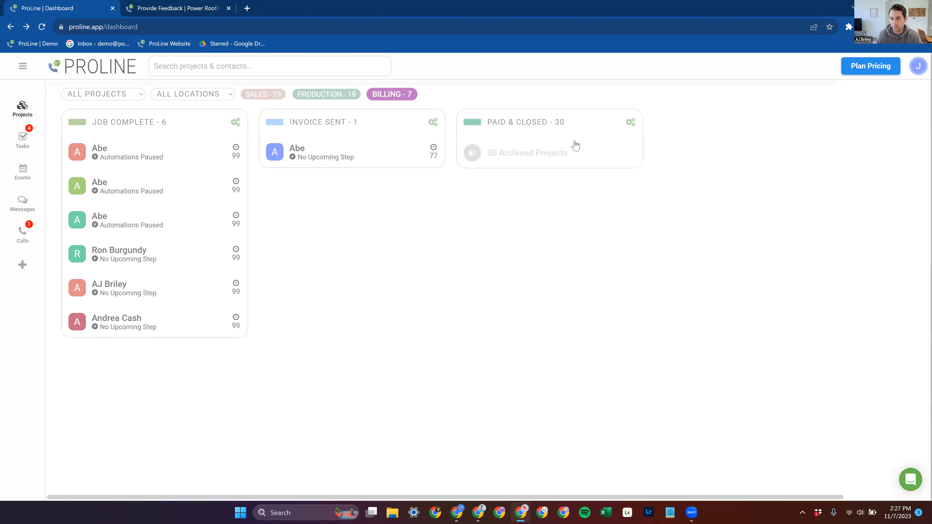
pyautogui.click(631, 122)
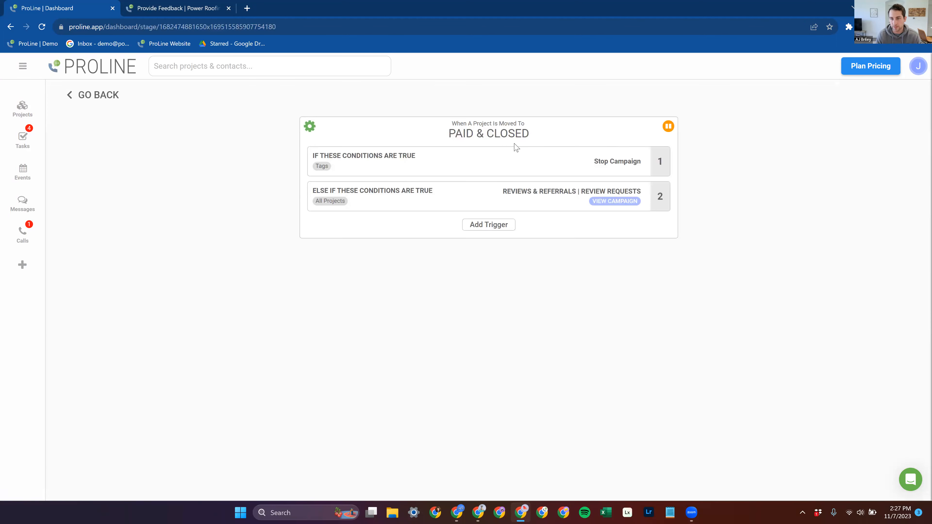
pyautogui.click(505, 163)
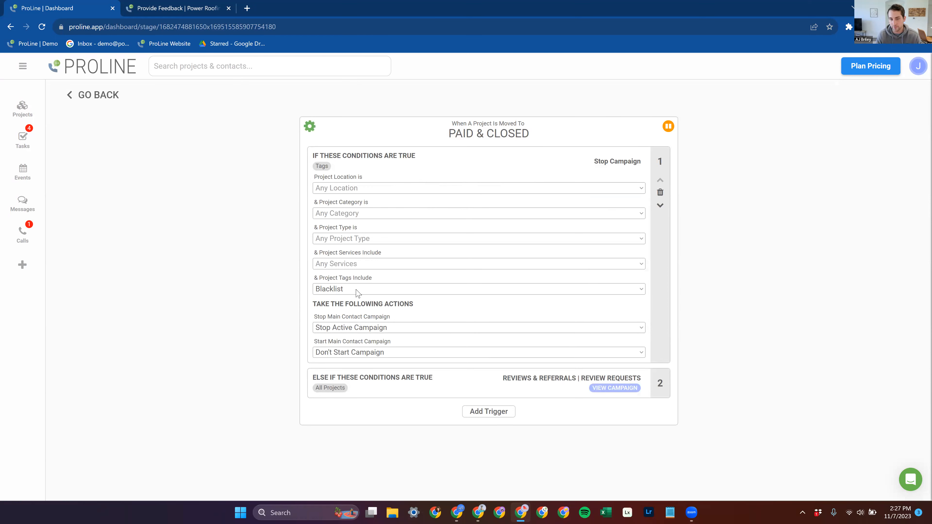
pyautogui.click(489, 155)
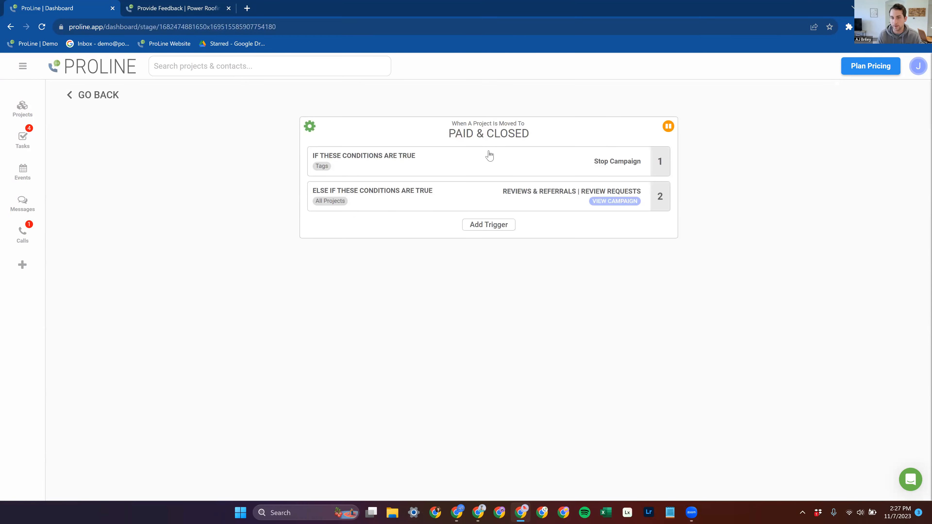
# Add the Blacklist tag to the project in the INVOICE SENT stage and save its details.
pyautogui.click(92, 97)
pyautogui.click(323, 158)
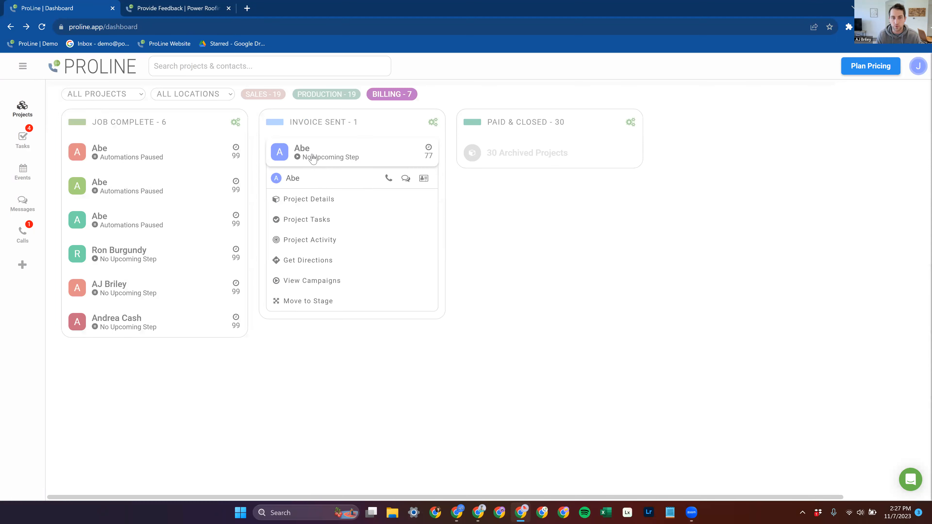
pyautogui.click(318, 205)
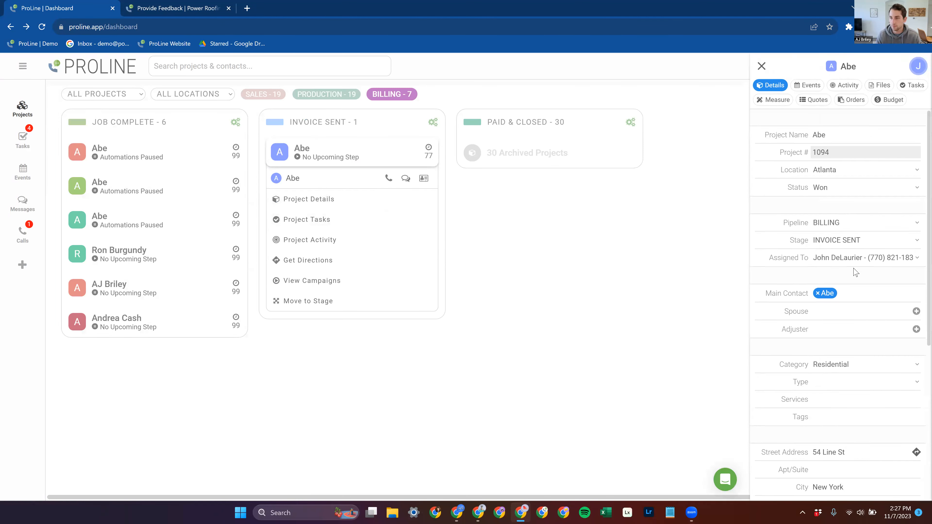
pyautogui.scroll(-4, 841, 294)
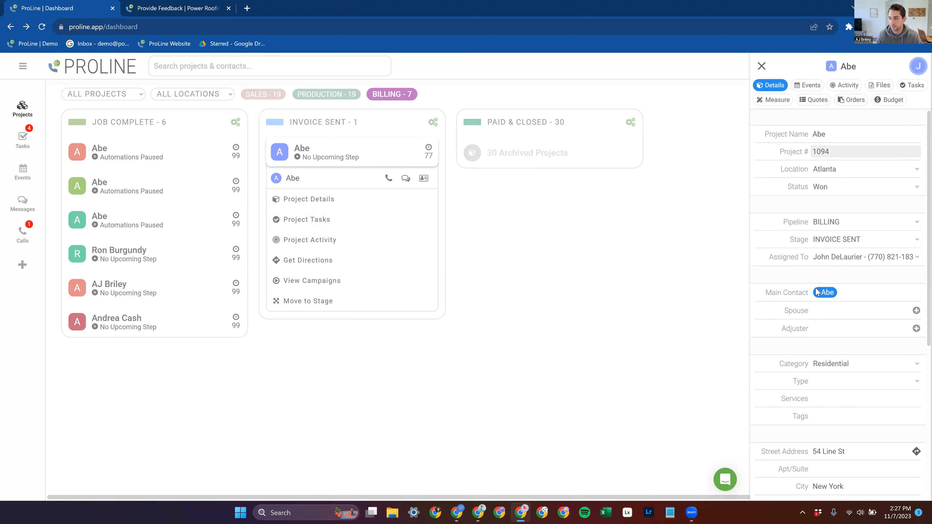
pyautogui.scroll(-3, 843, 312)
pyautogui.scroll(4, 820, 373)
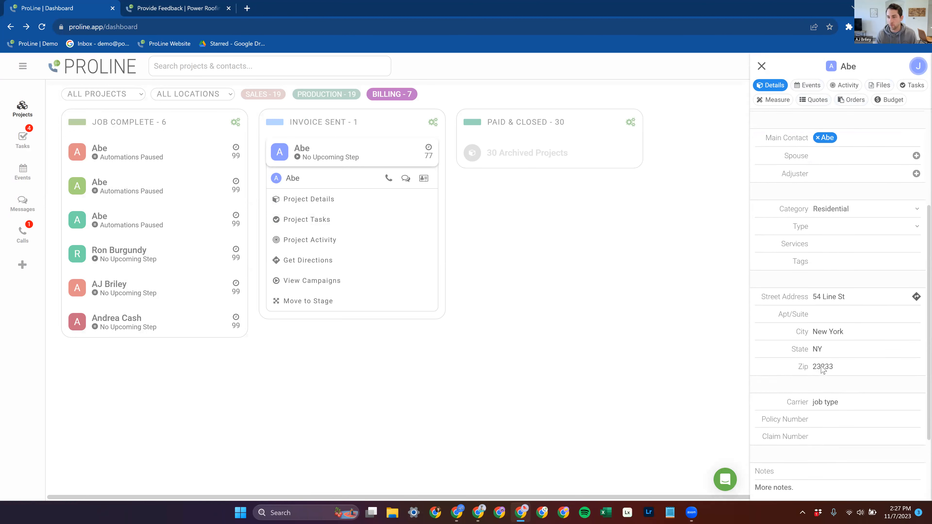
pyautogui.click(838, 318)
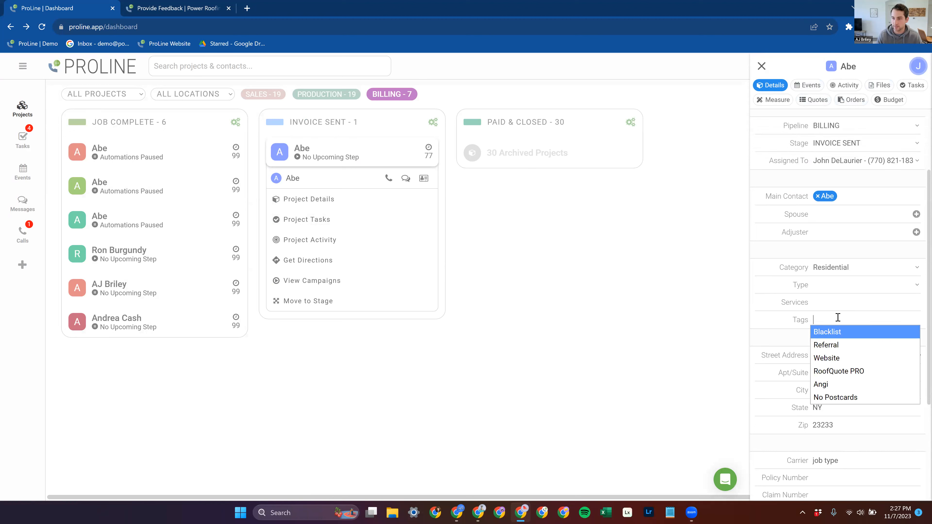
pyautogui.click(841, 332)
pyautogui.scroll(3, 861, 347)
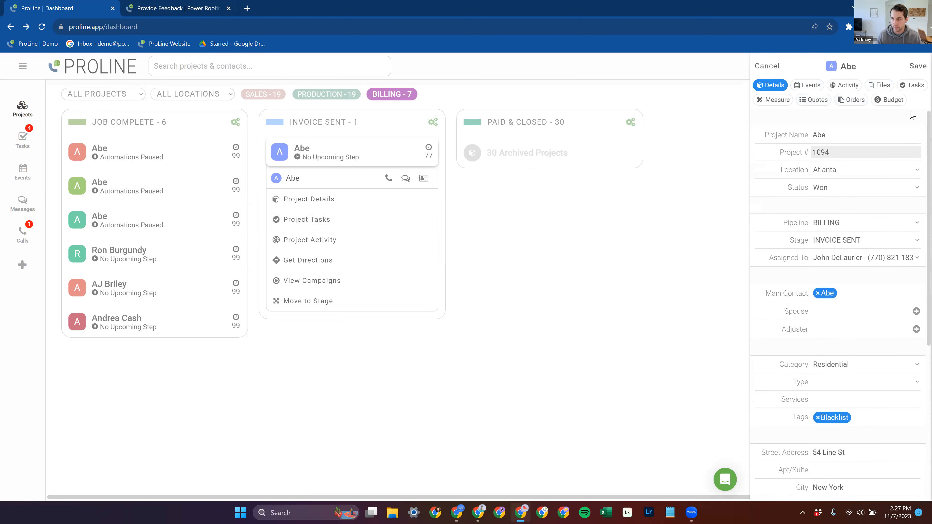
pyautogui.click(916, 66)
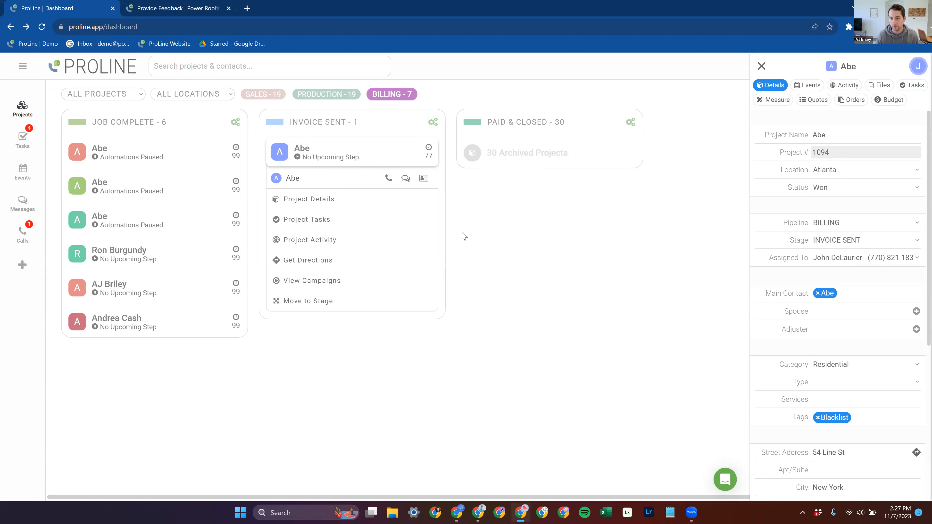
# Open the campaign started by the PAID & CLOSED automation's second trigger and rename it REVIEW & REFERRAL REQUESTS.
pyautogui.click(630, 122)
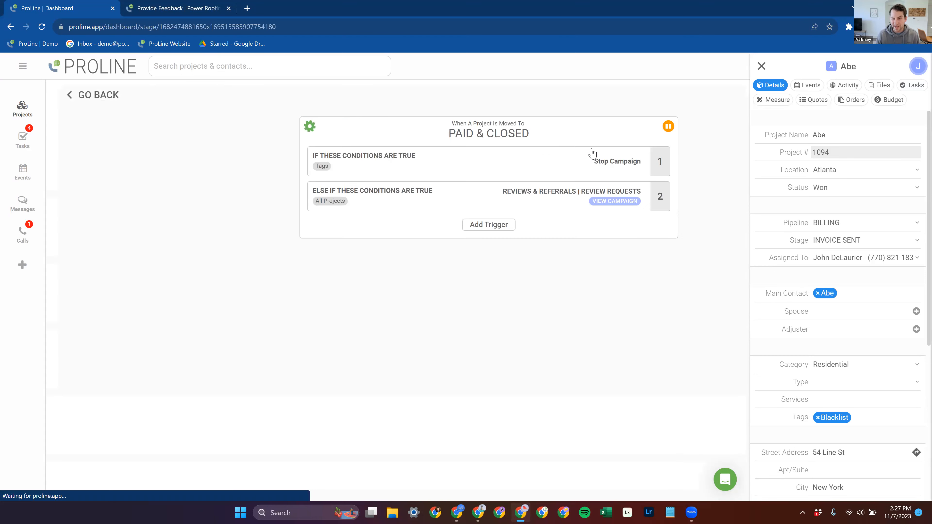
pyautogui.click(618, 204)
pyautogui.click(663, 123)
pyautogui.click(449, 135)
pyautogui.write('& Ref')
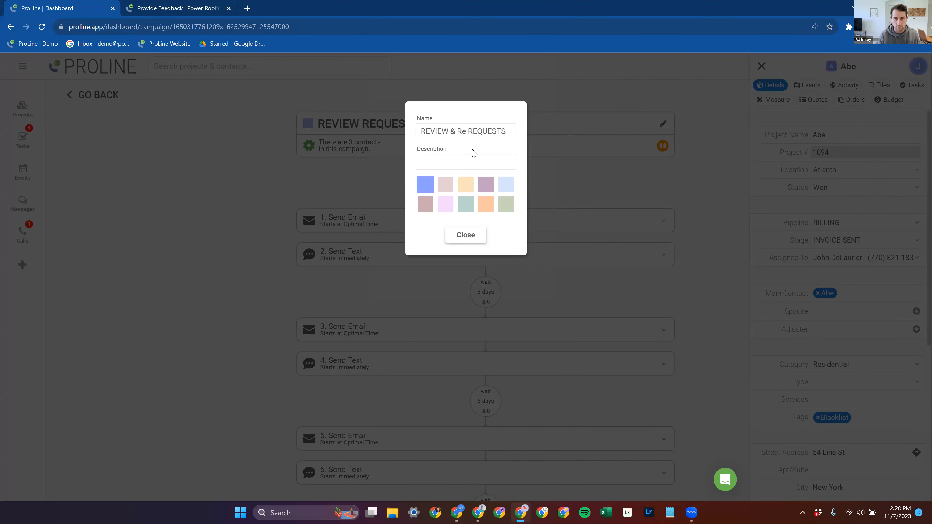
pyautogui.press('BackSpace')
pyautogui.press('BackSpace')
pyautogui.press('BackSpace')
pyautogui.write('REFERR')
pyautogui.press('BackSpace')
pyautogui.press('BackSpace')
pyautogui.press('BackSpace')
pyautogui.press('BackSpace')
pyautogui.write('REFERRAL')
pyautogui.hotkey('ctrl', 'a')
pyautogui.click(512, 154)
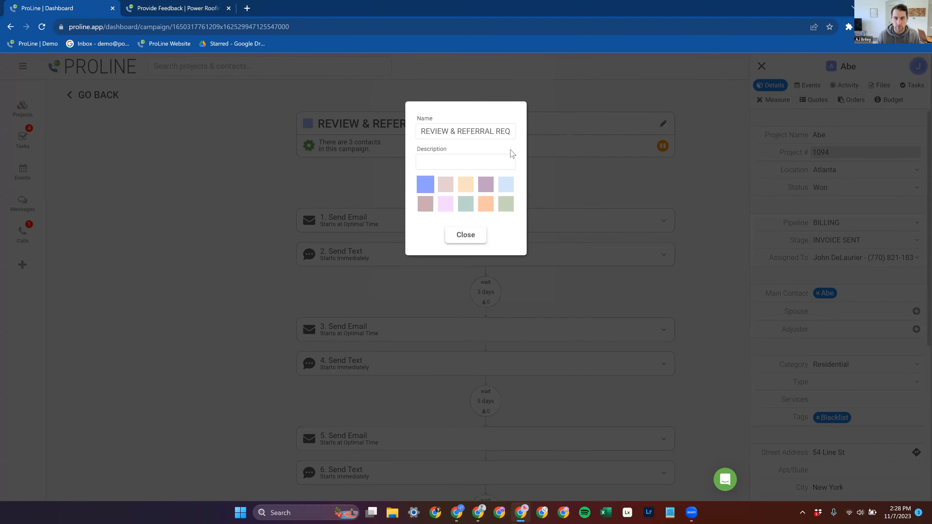
pyautogui.click(359, 179)
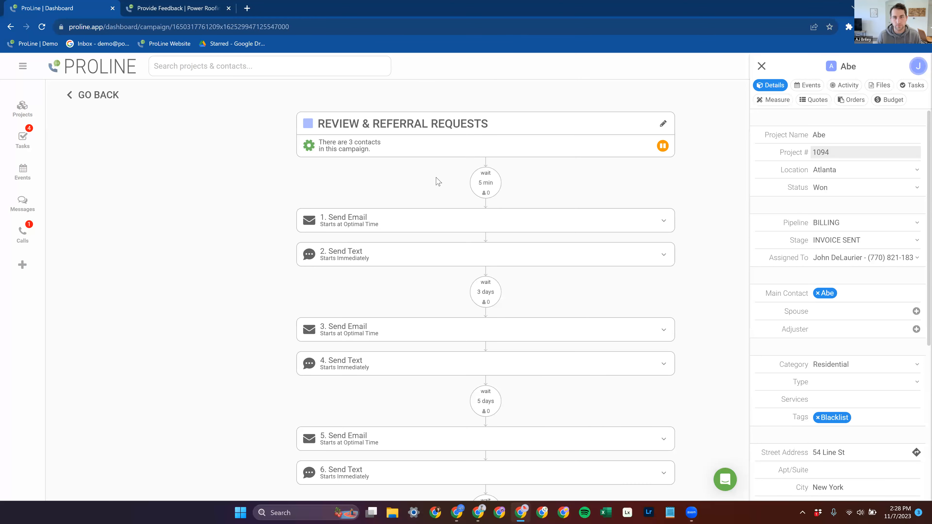
# Close the project details and review the renamed campaign's full sequence, from the first email to its end action.
pyautogui.scroll(-8, 466, 187)
pyautogui.scroll(8, 550, 176)
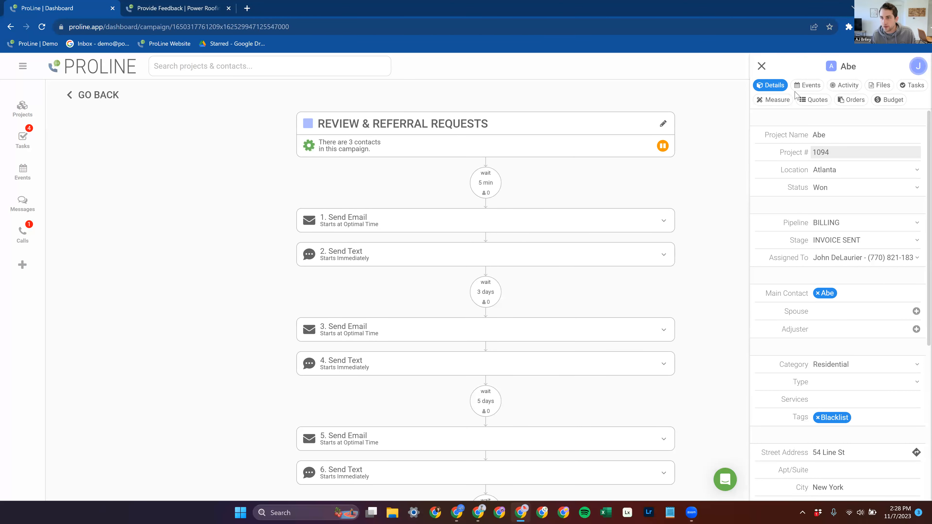
pyautogui.click(761, 66)
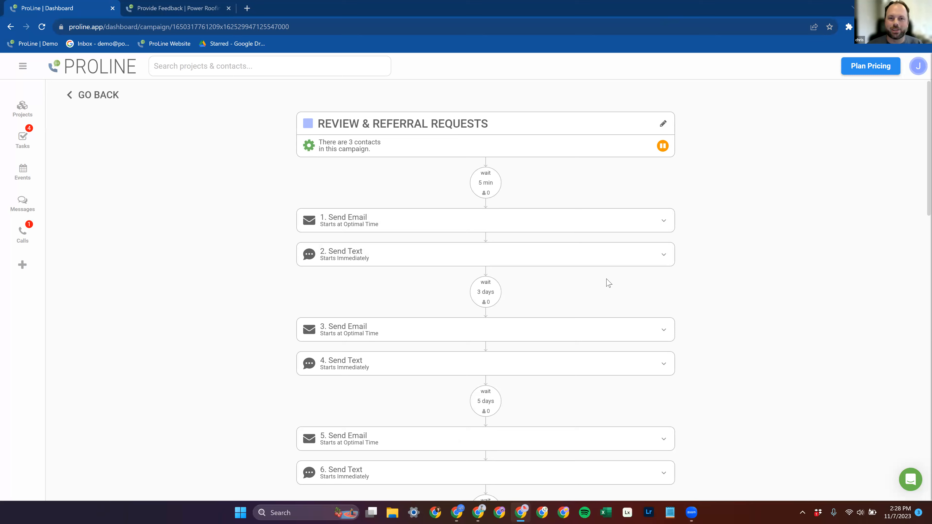
pyautogui.scroll(-20, 607, 282)
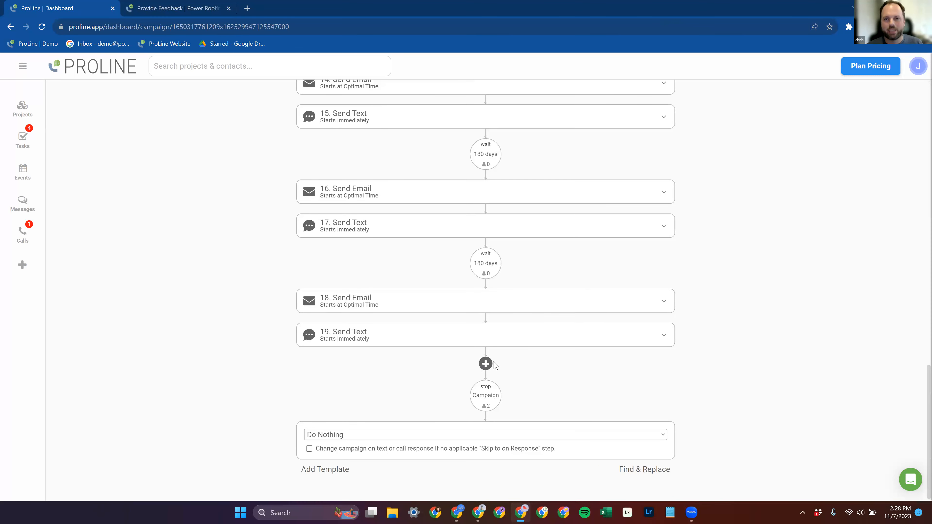
pyautogui.scroll(20, 494, 364)
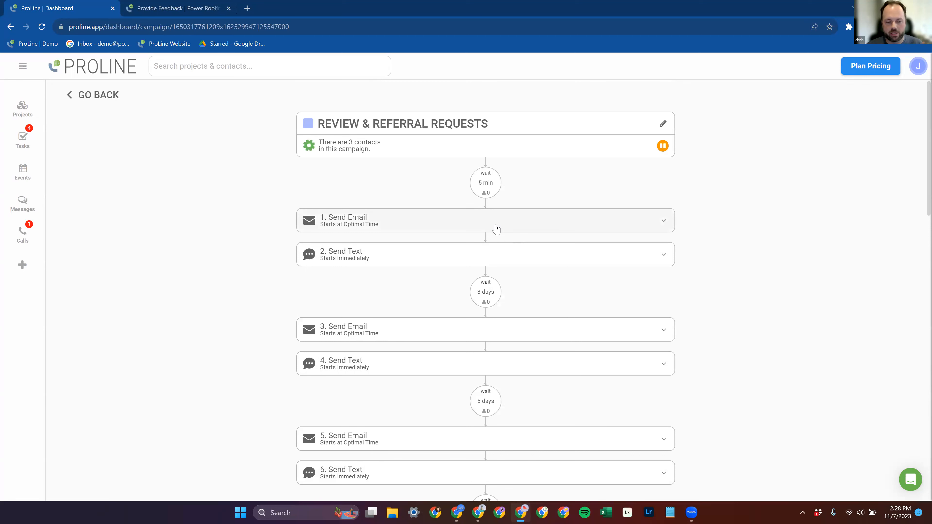
pyautogui.scroll(-20, 496, 228)
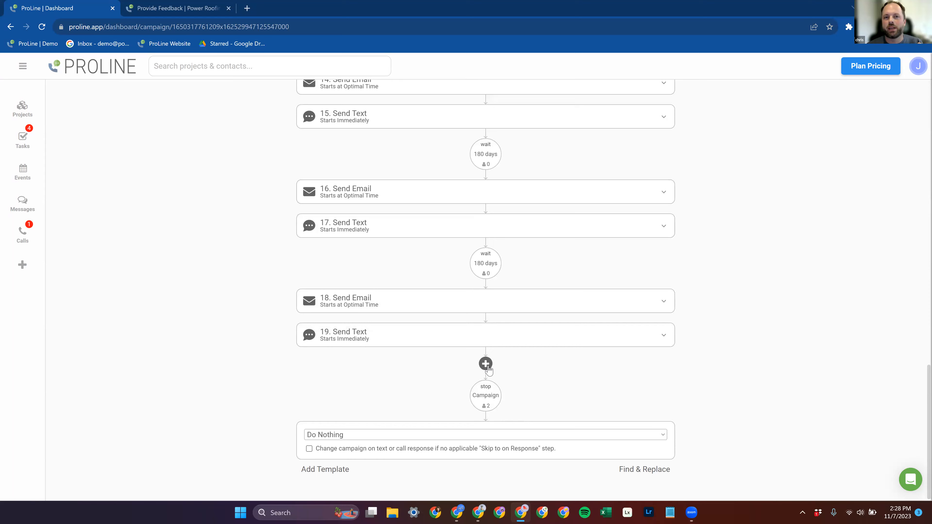
pyautogui.scroll(8, 488, 370)
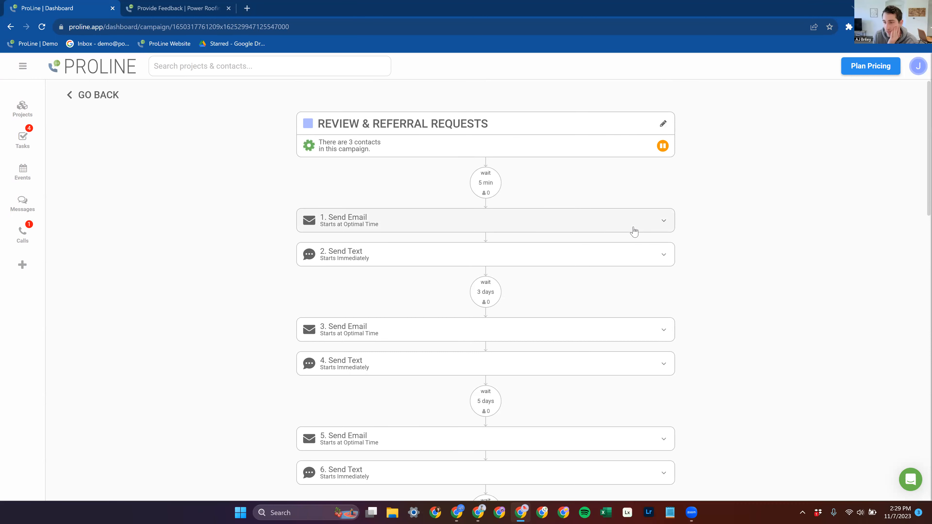
pyautogui.scroll(-3, 533, 250)
pyautogui.scroll(3, 587, 253)
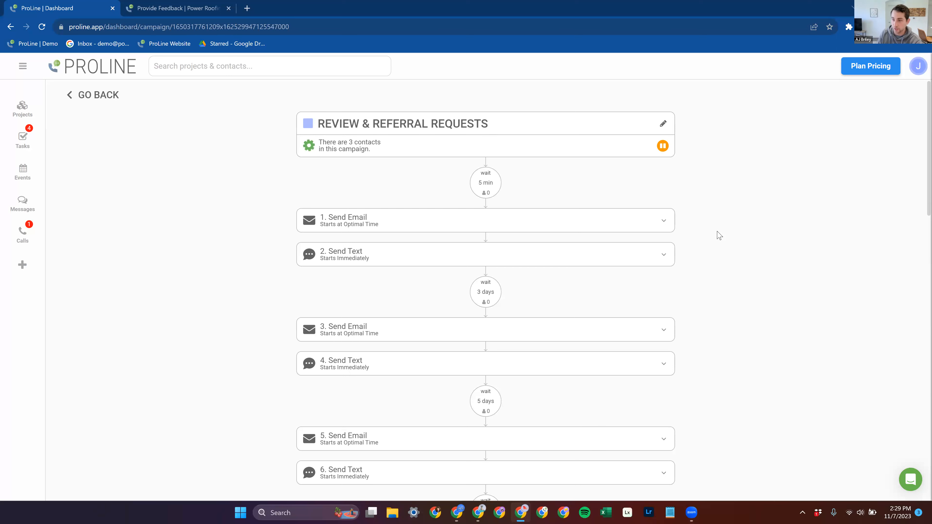
pyautogui.scroll(-6, 590, 259)
pyautogui.scroll(-6, 590, 270)
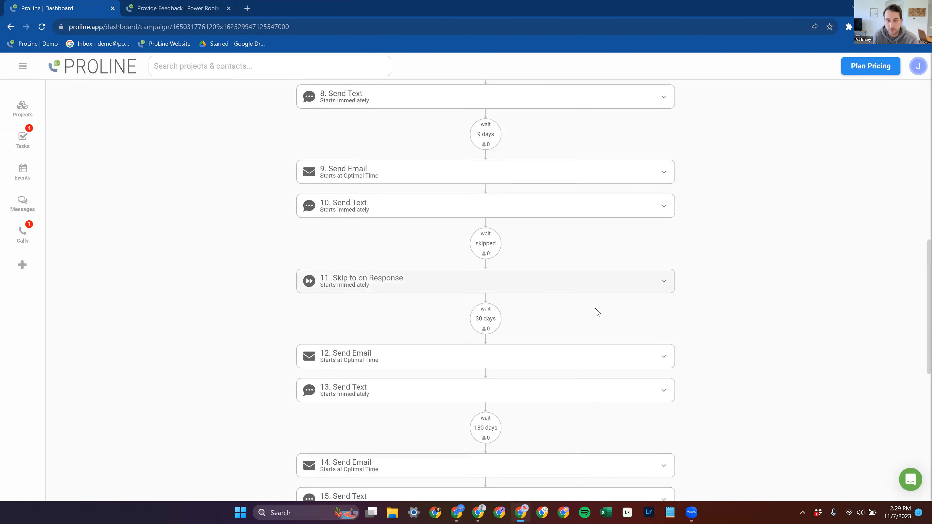
pyautogui.scroll(-5, 595, 312)
pyautogui.scroll(3, 588, 317)
pyautogui.click(576, 261)
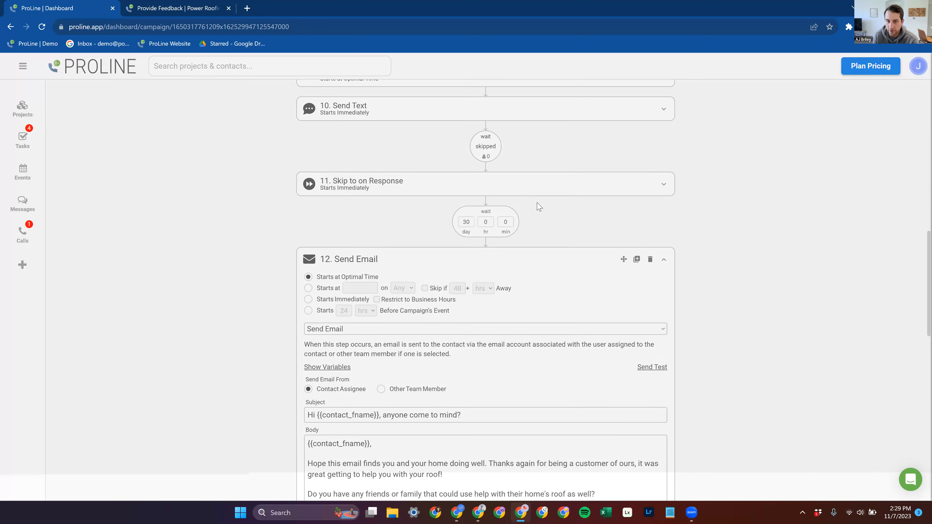
pyautogui.click(623, 259)
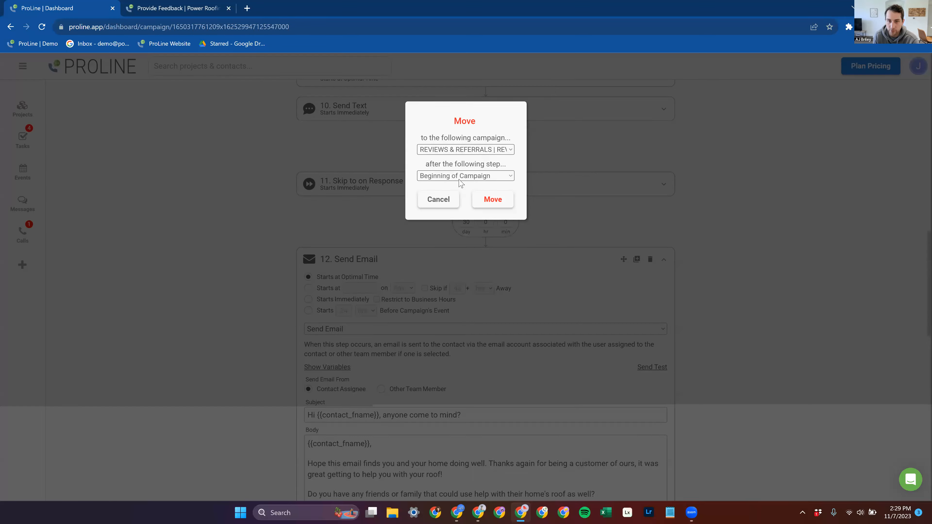
pyautogui.click(443, 201)
pyautogui.click(494, 262)
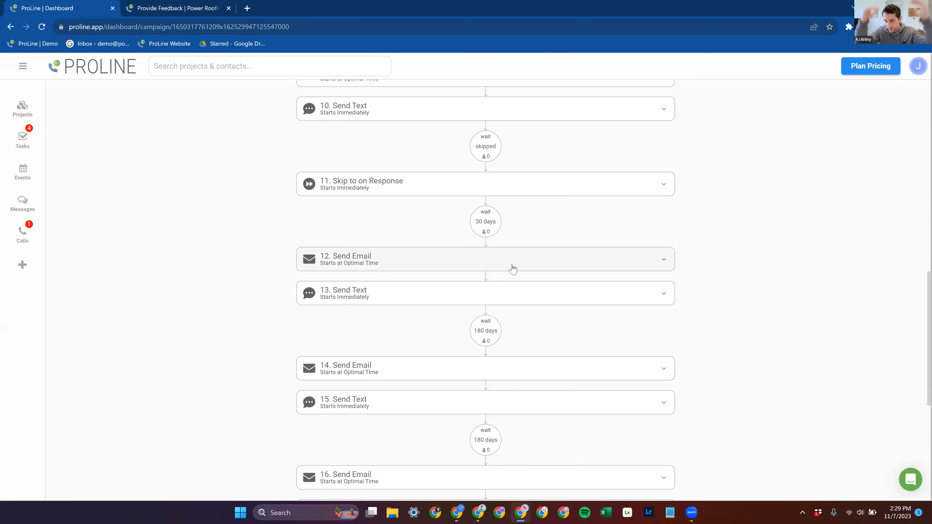
# Try out a DOPE 360 Direct Mail step at the end of the campaign and delete that step again.
pyautogui.scroll(-6, 510, 268)
pyautogui.click(485, 364)
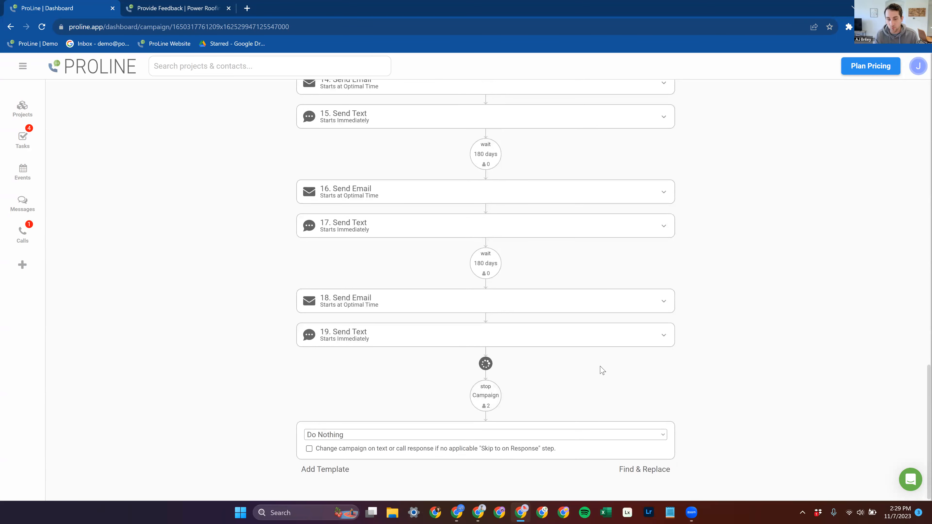
pyautogui.click(567, 374)
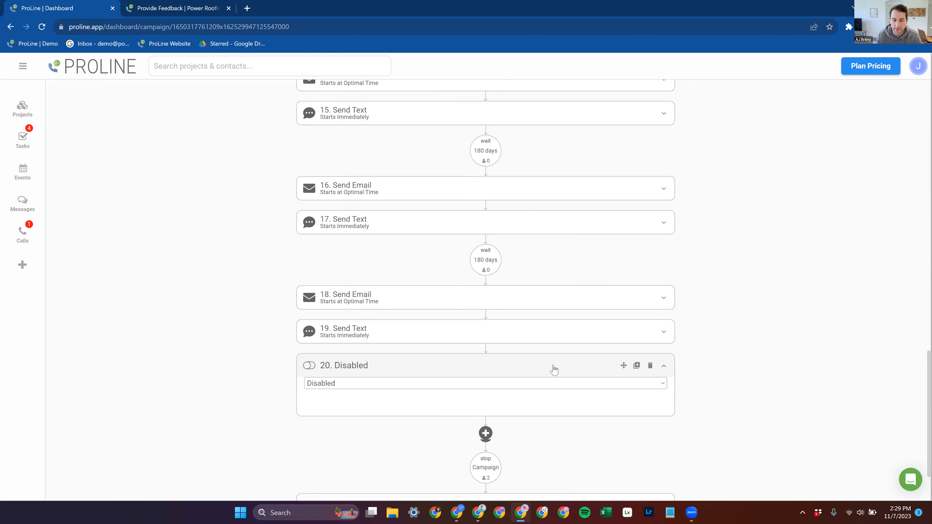
pyautogui.scroll(-2, 522, 312)
pyautogui.click(528, 314)
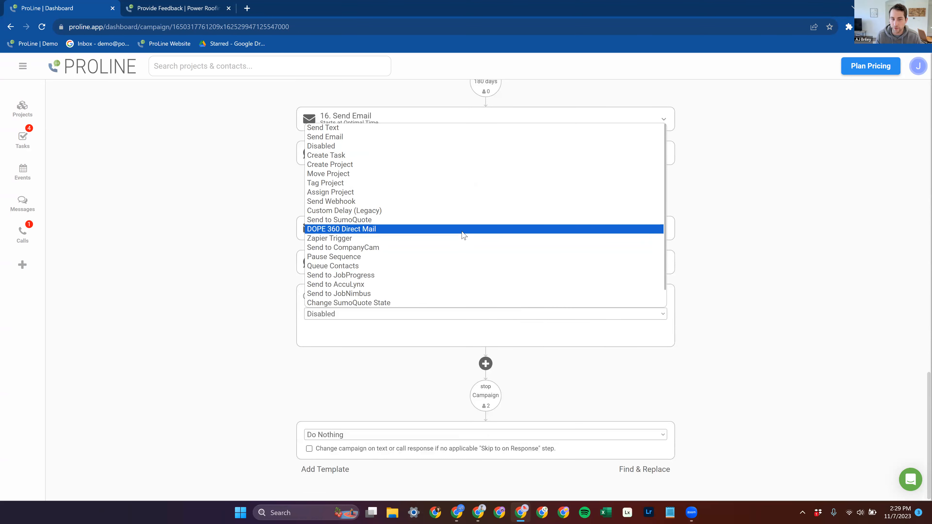
pyautogui.click(464, 232)
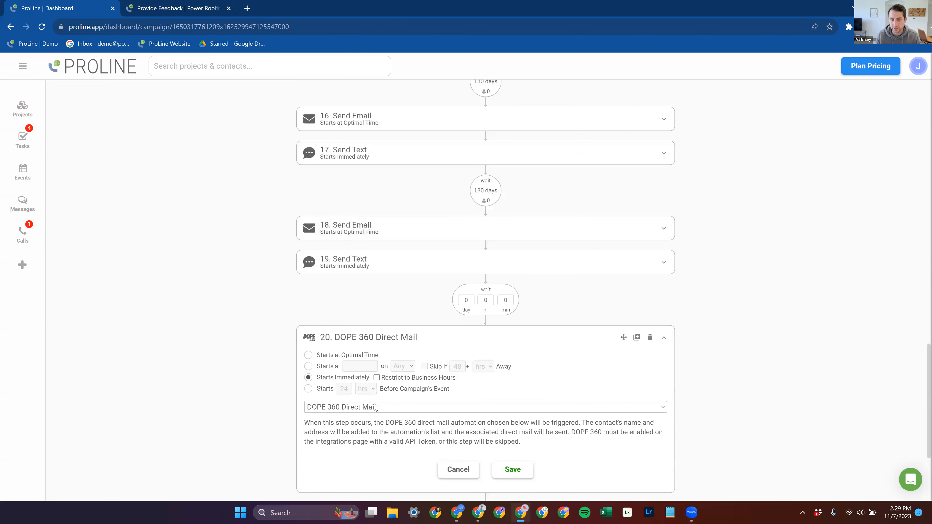
pyautogui.scroll(-4, 477, 294)
pyautogui.click(513, 323)
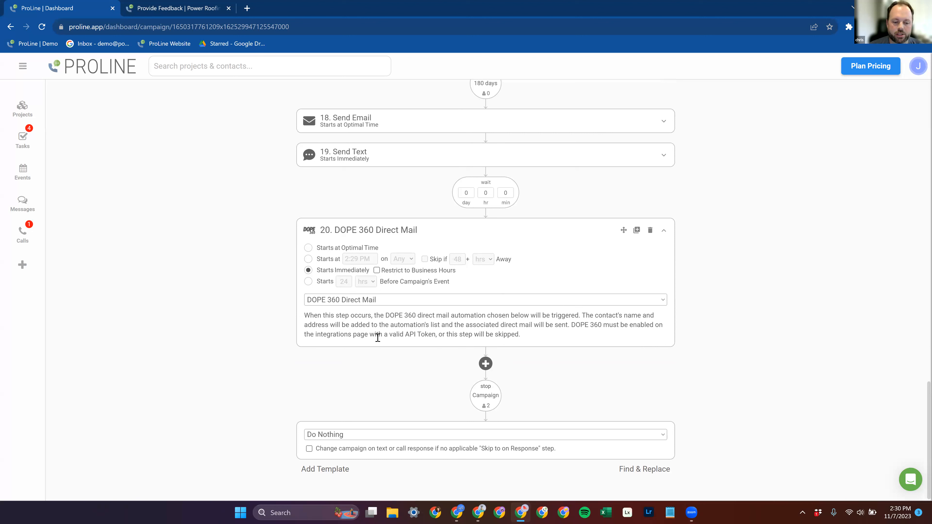
pyautogui.click(649, 231)
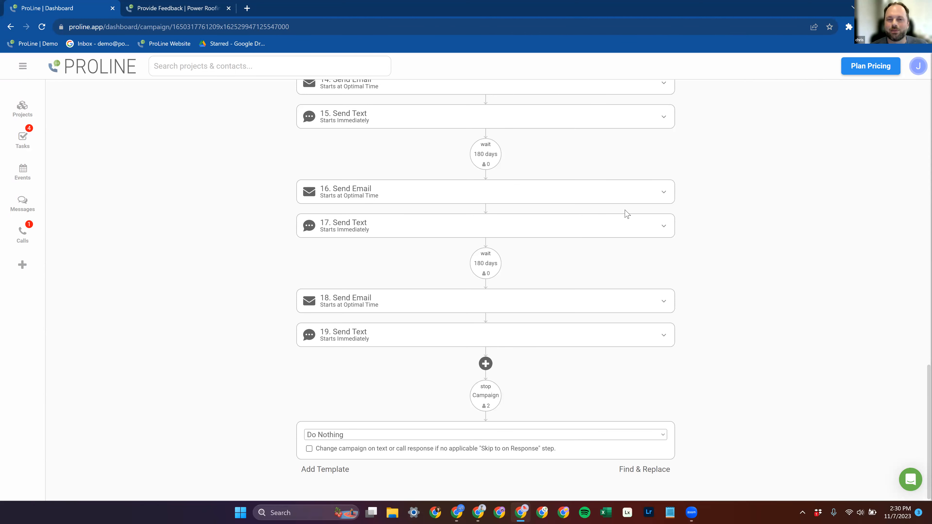
# Leave the REVIEW & REFERRAL REQUESTS campaign and its PAID & CLOSED automation, and open the overview of campaign folders.
pyautogui.scroll(20, 481, 304)
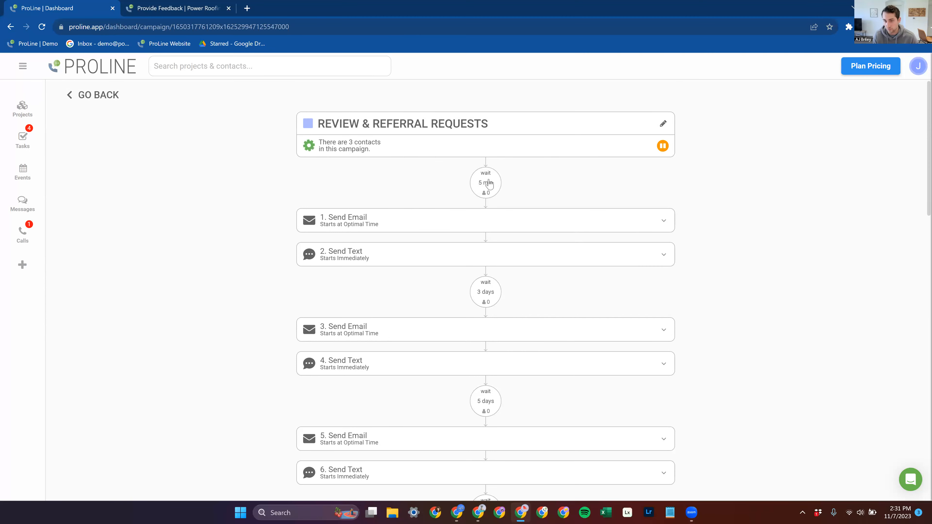
pyautogui.scroll(-5, 434, 326)
pyautogui.scroll(5, 490, 174)
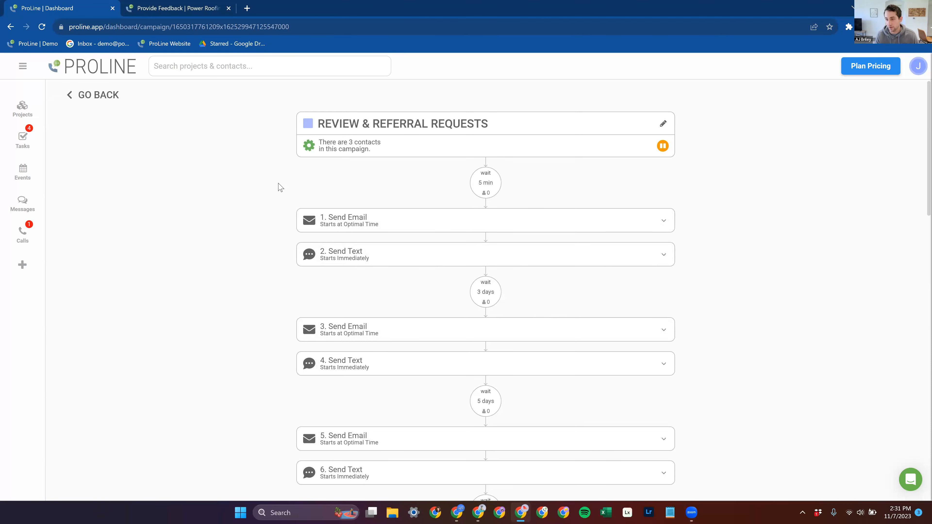
pyautogui.click(84, 104)
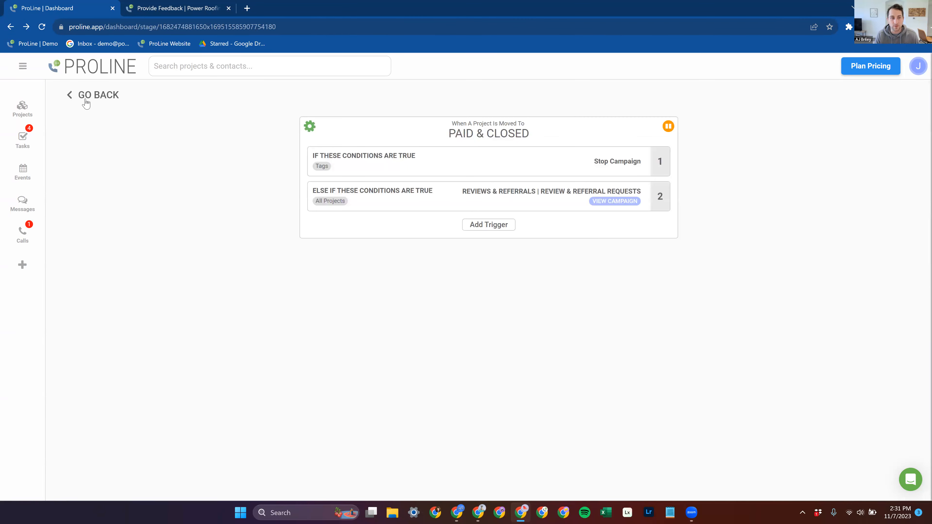
pyautogui.click(86, 104)
pyautogui.click(23, 66)
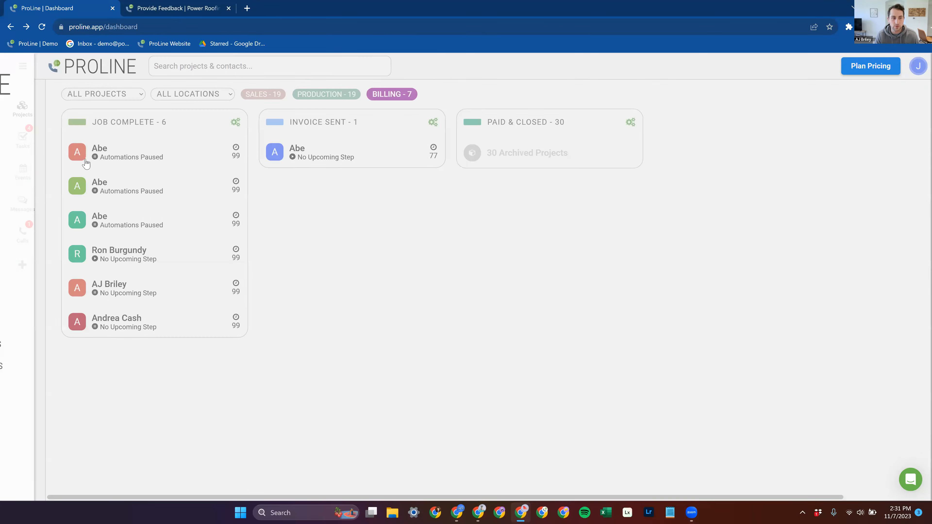
pyautogui.click(55, 213)
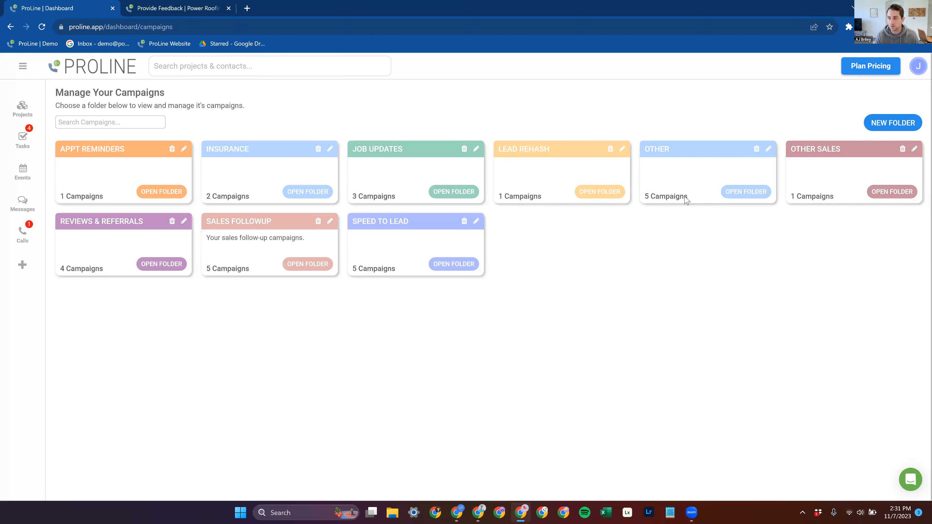
# Rename the ROOFQUOTEPRO LEADS campaign in the SPEED TO LEAD folder as ROOFQUOTE PRO LEADS.
pyautogui.click(455, 264)
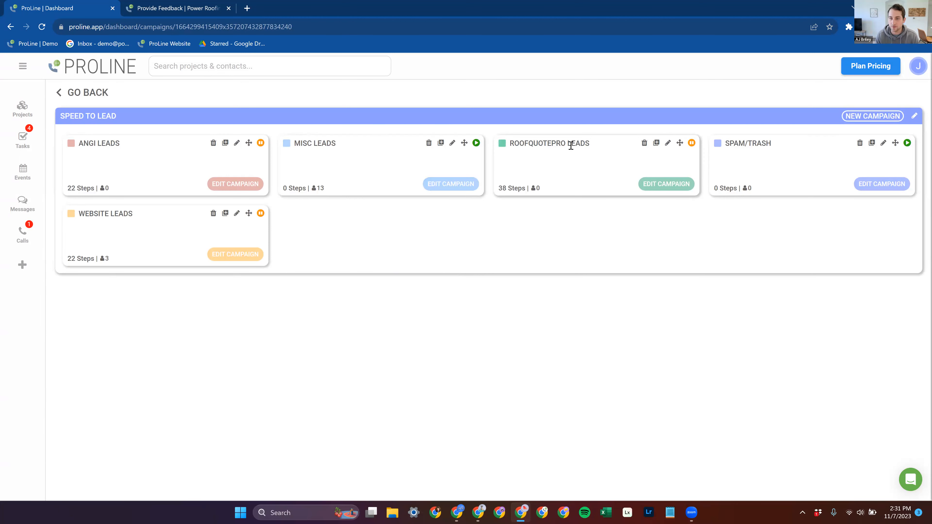
pyautogui.click(667, 143)
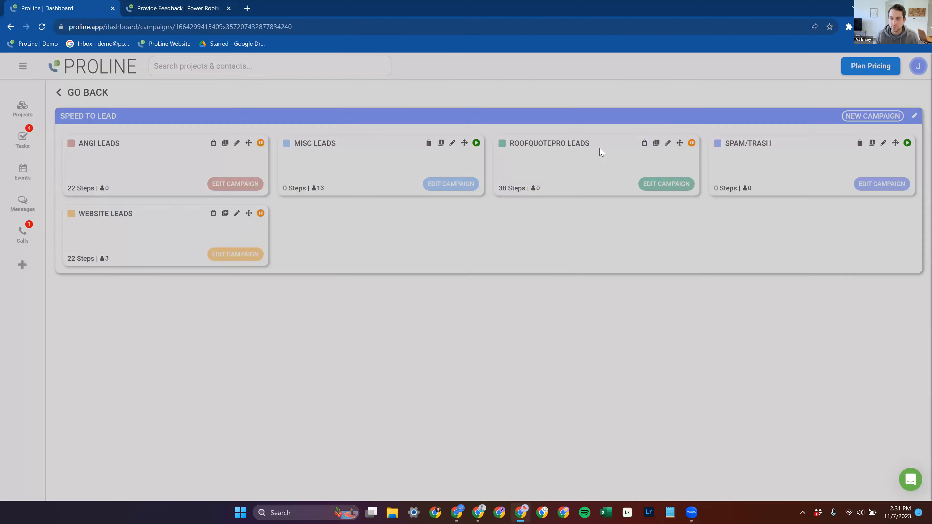
pyautogui.click(465, 131)
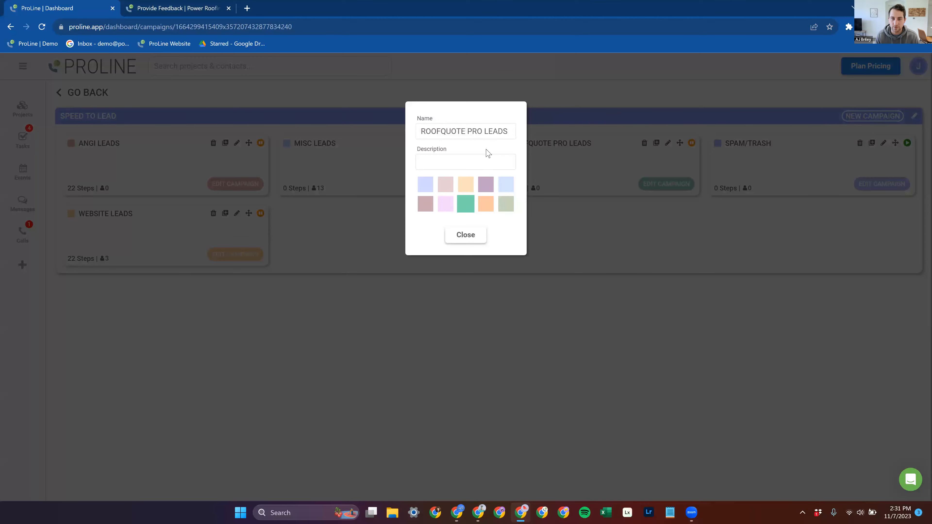
pyautogui.click(470, 239)
# Look over the opening email and text steps of the ROOFQUOTE PRO LEADS campaign and return to the project board.
pyautogui.click(658, 184)
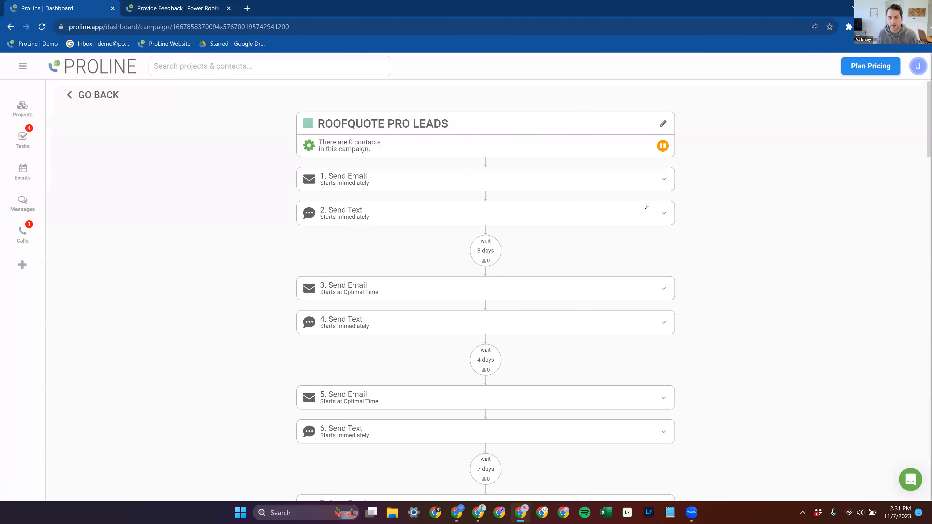
pyautogui.scroll(-5, 405, 216)
pyautogui.scroll(4, 408, 230)
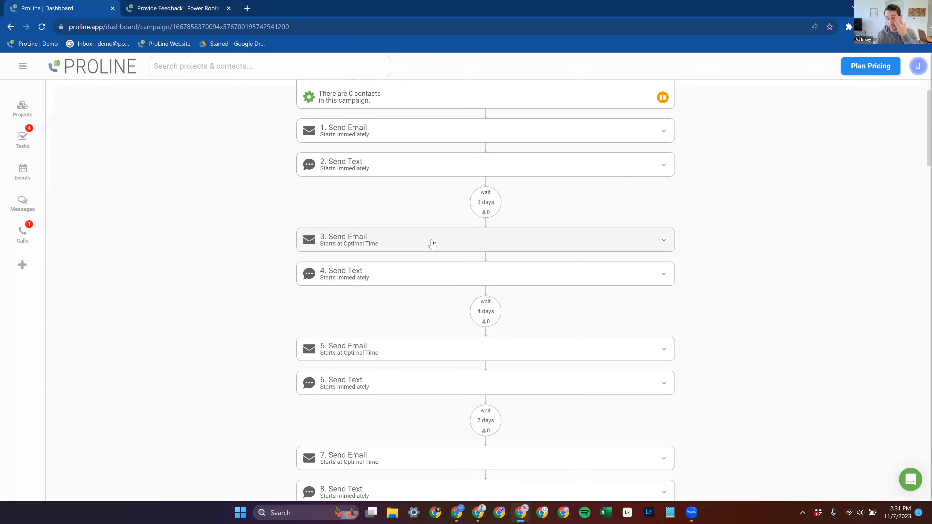
pyautogui.scroll(2, 458, 246)
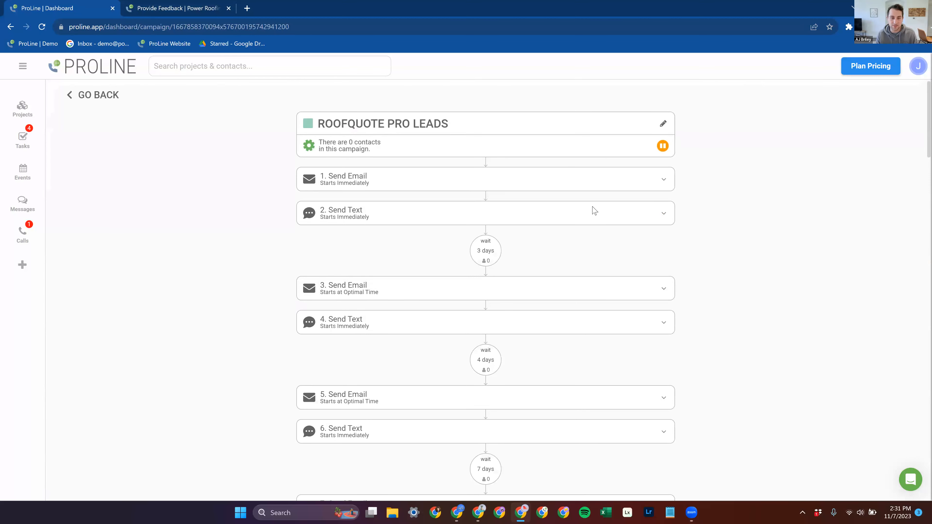
pyautogui.hotkey('alt', 'Left')
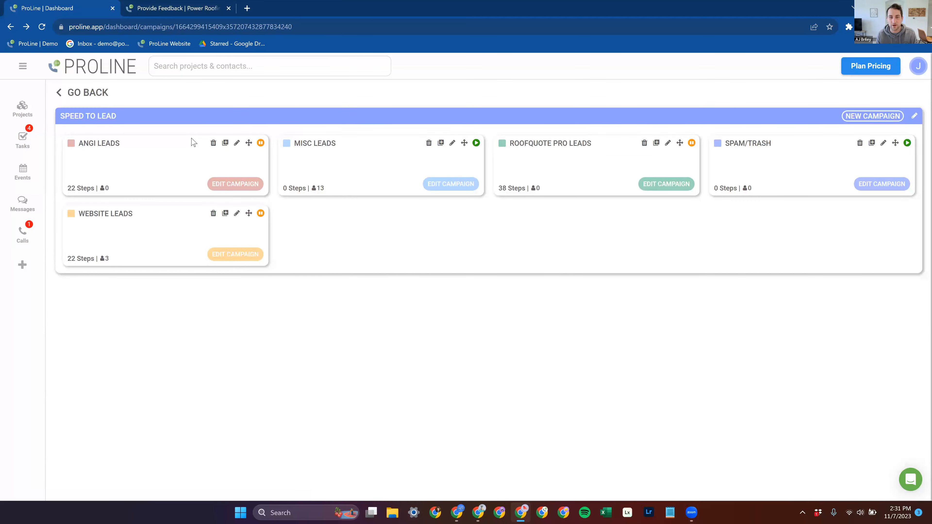
pyautogui.hotkey('alt', 'Left')
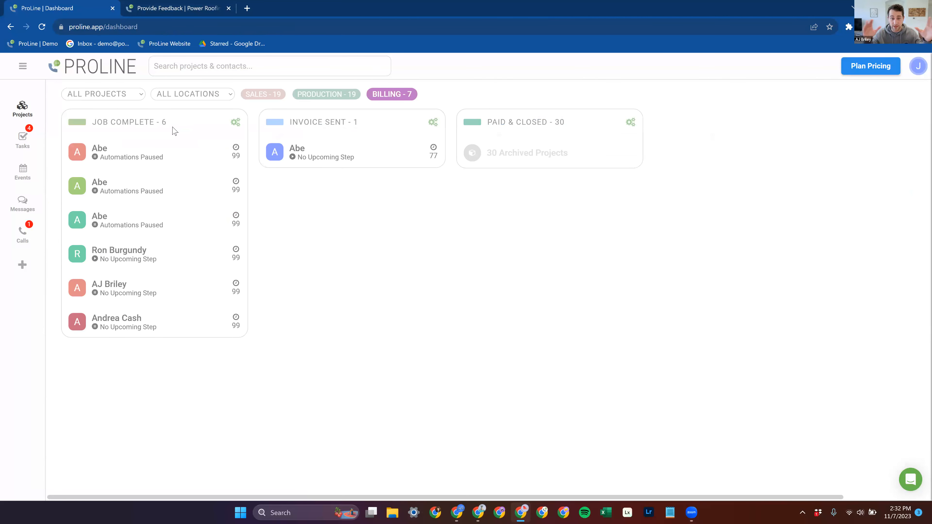